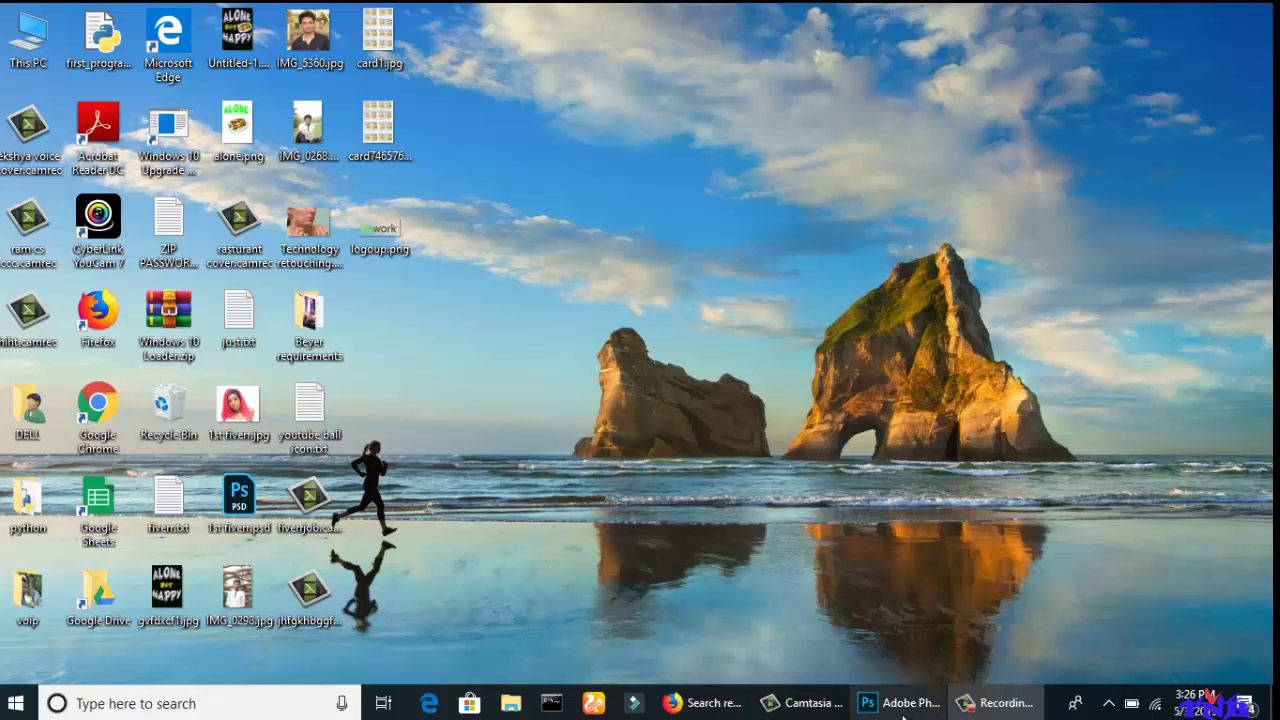
# Restore Photoshop from the taskbar to its Home screen of recent files.
pyautogui.click(910, 704)
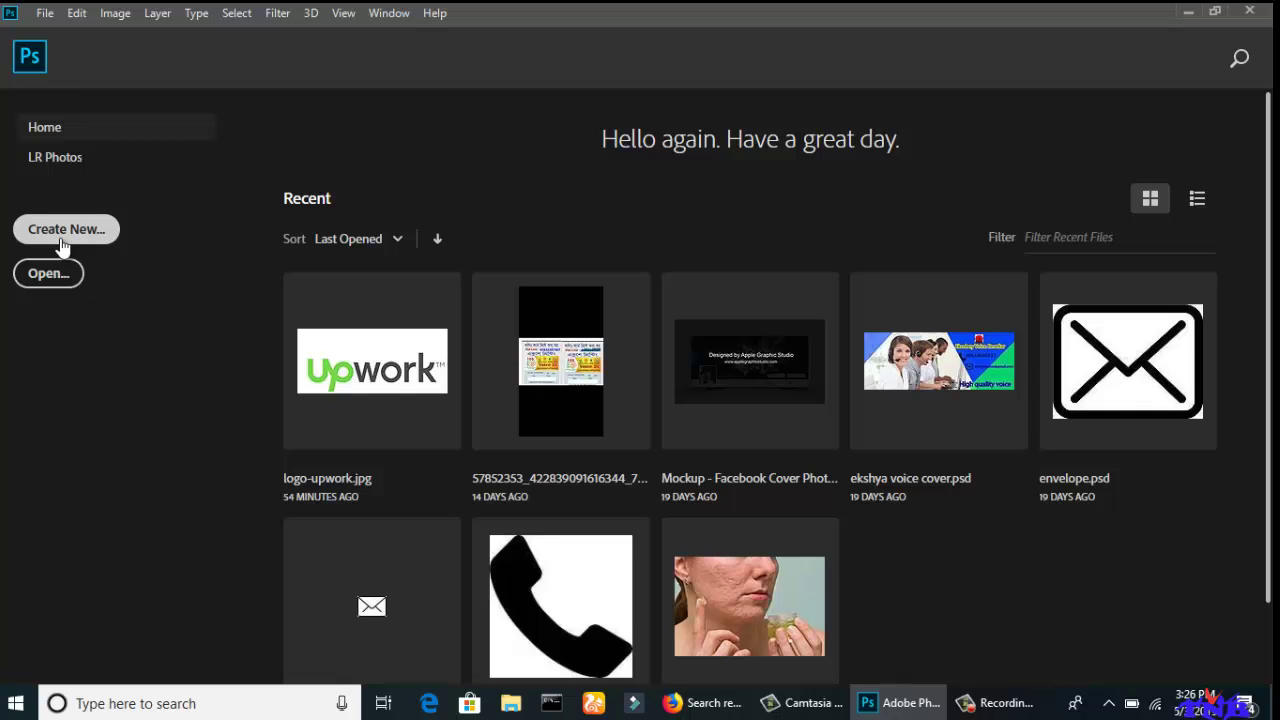
# Create a white 1920×1080 px, 300 ppi document, then minimise Photoshop.
pyautogui.click(60, 238)
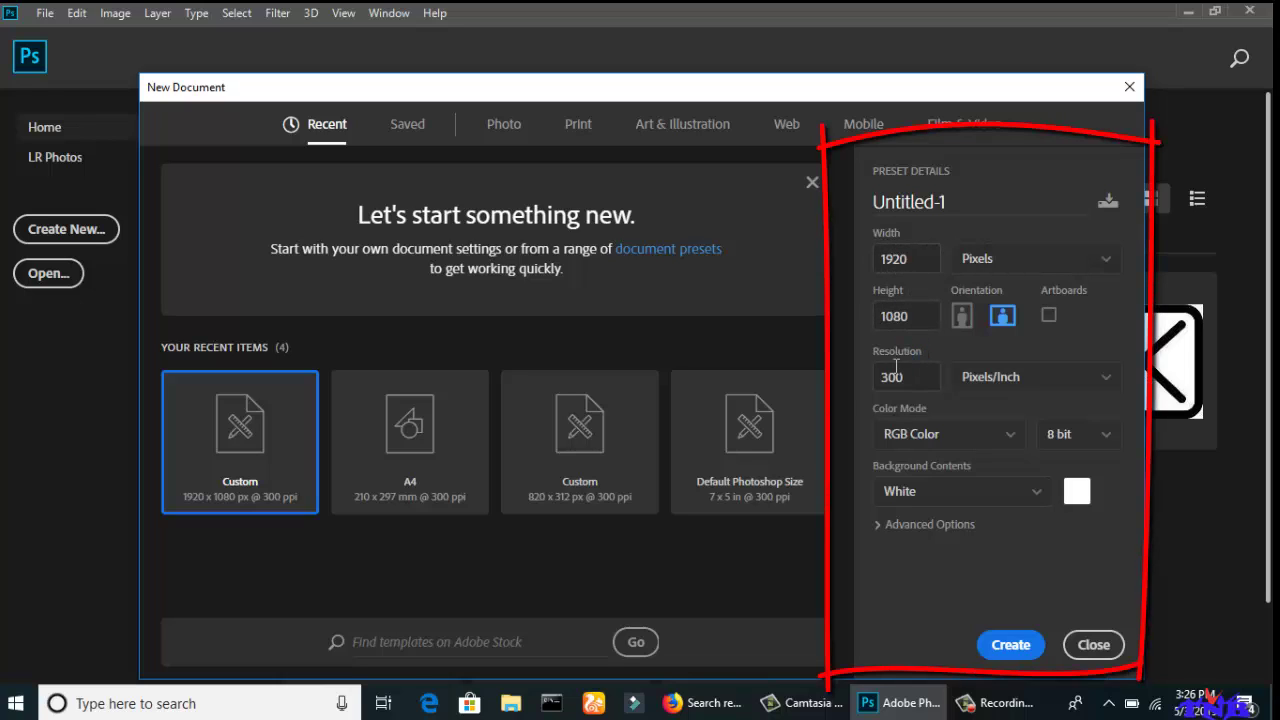
pyautogui.click(1002, 647)
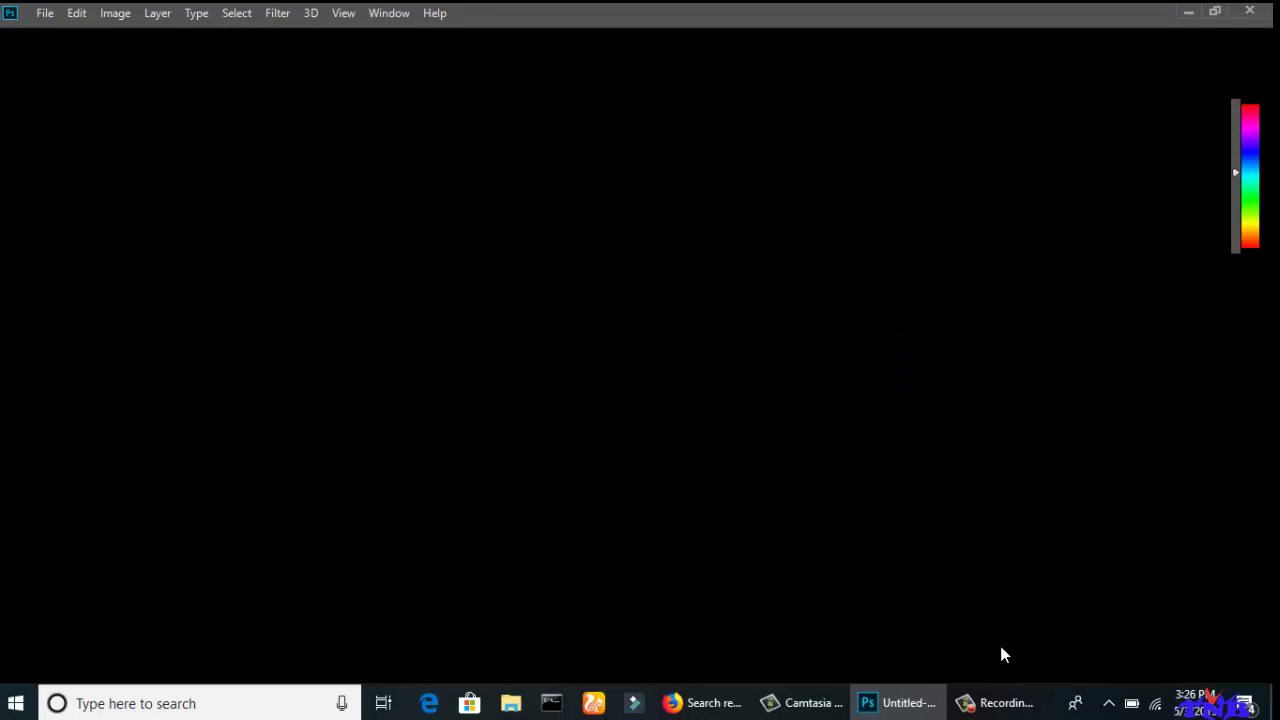
pyautogui.scroll(-2, 370, 325)
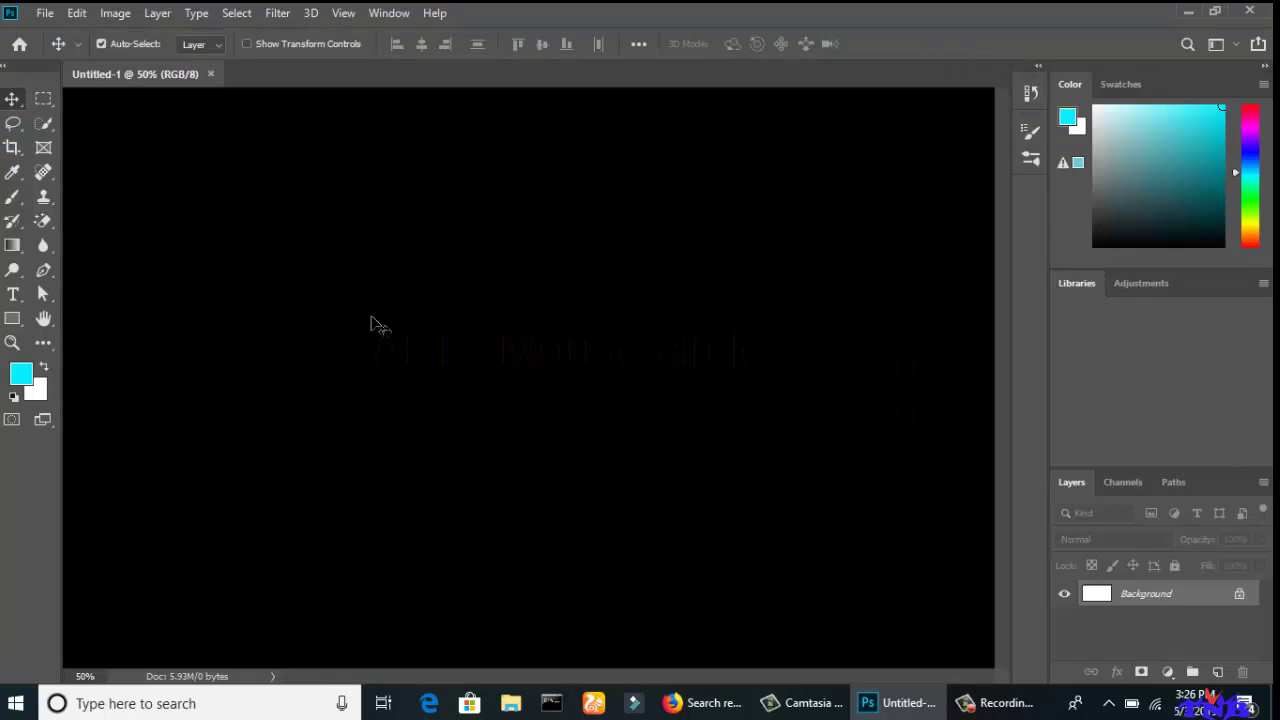
pyautogui.scroll(-1, 410, 306)
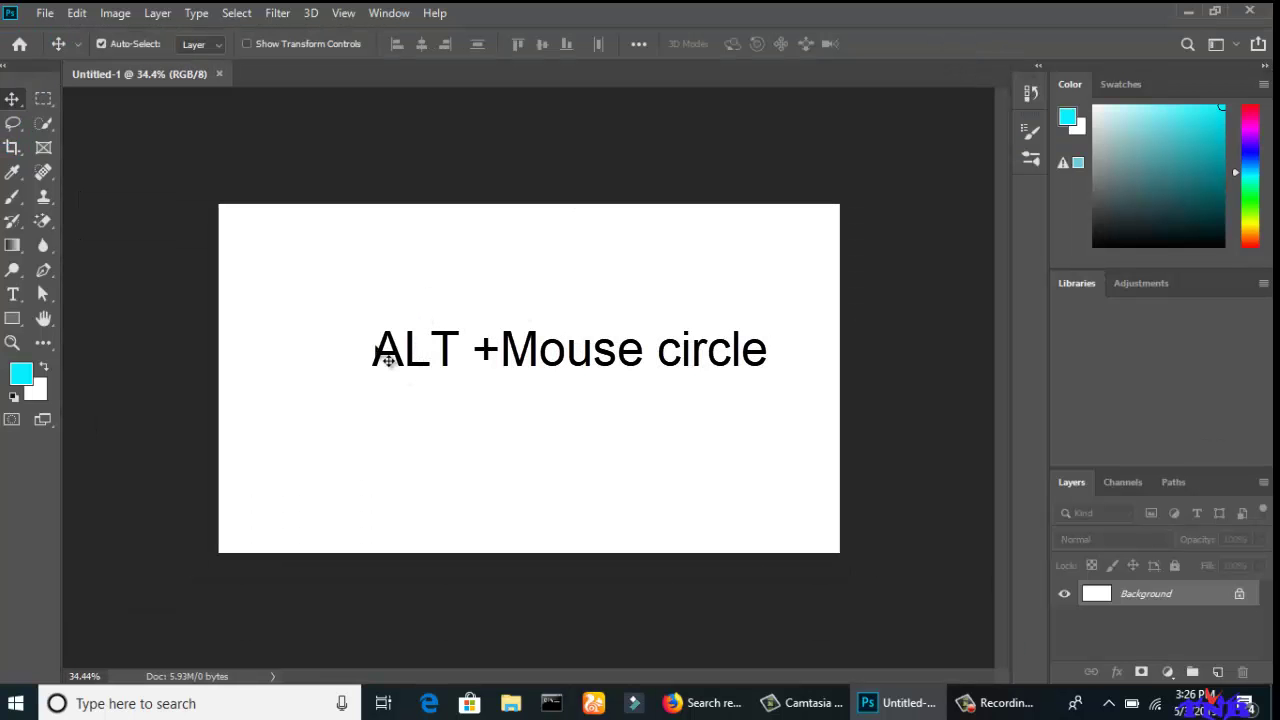
pyautogui.click(1187, 13)
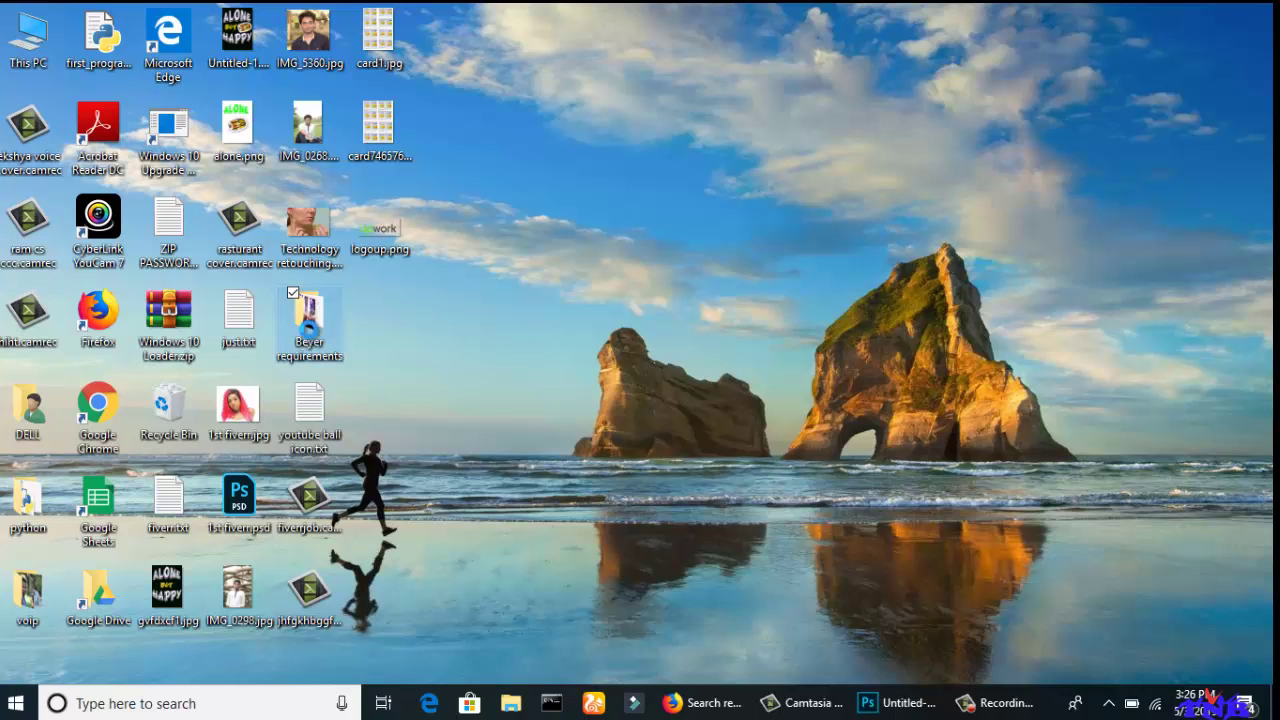
pyautogui.moveTo(308, 318)
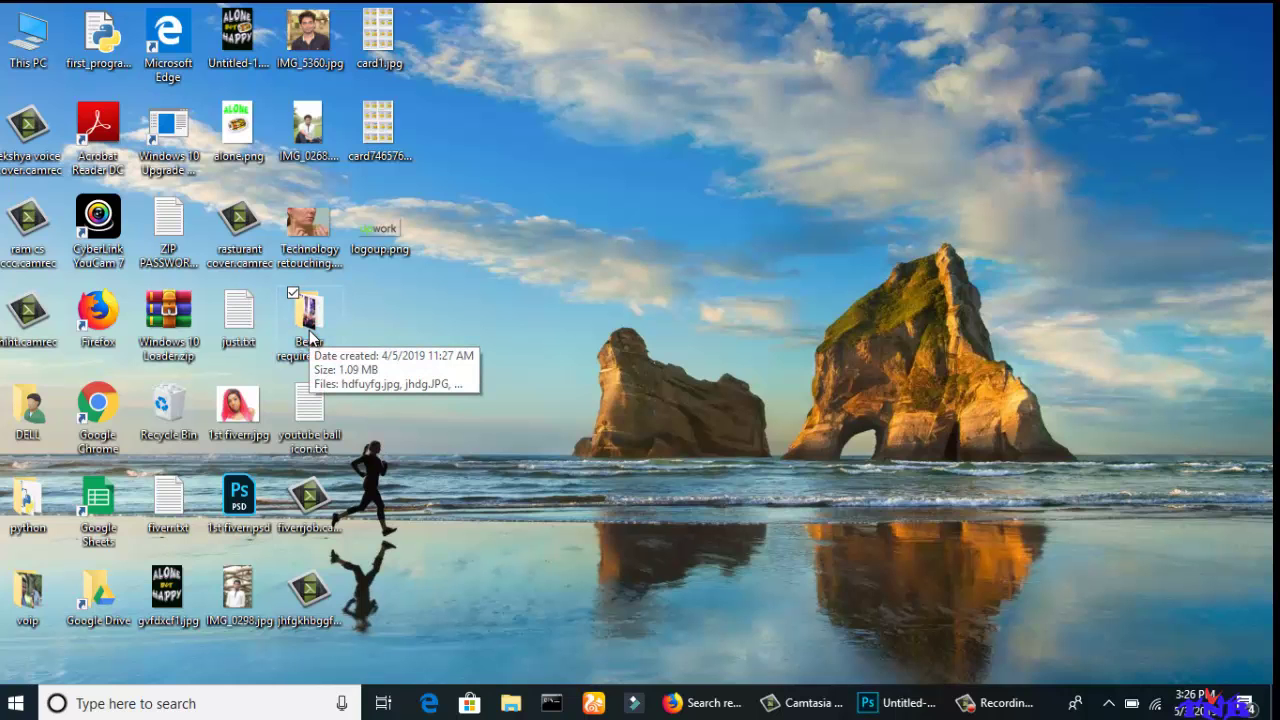
# Fill the Untitled-1 background with a bright cyan foreground colour.
pyautogui.doubleClick(309, 333)
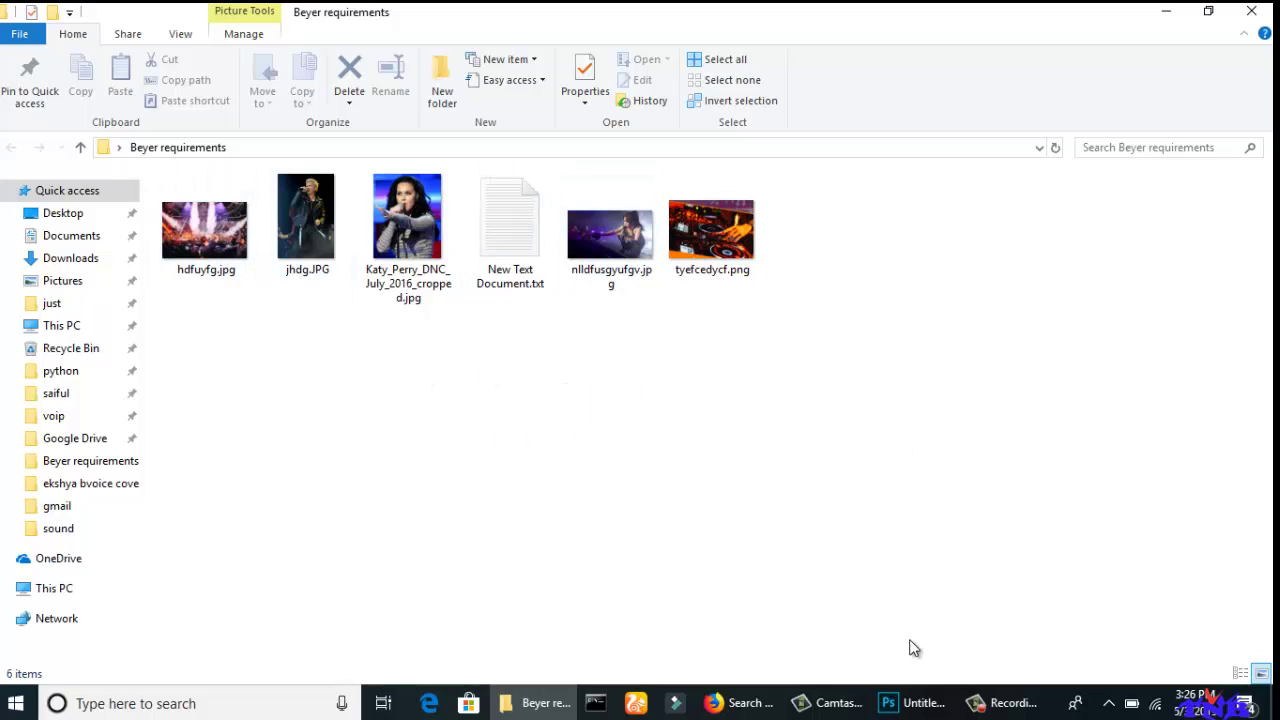
pyautogui.click(905, 700)
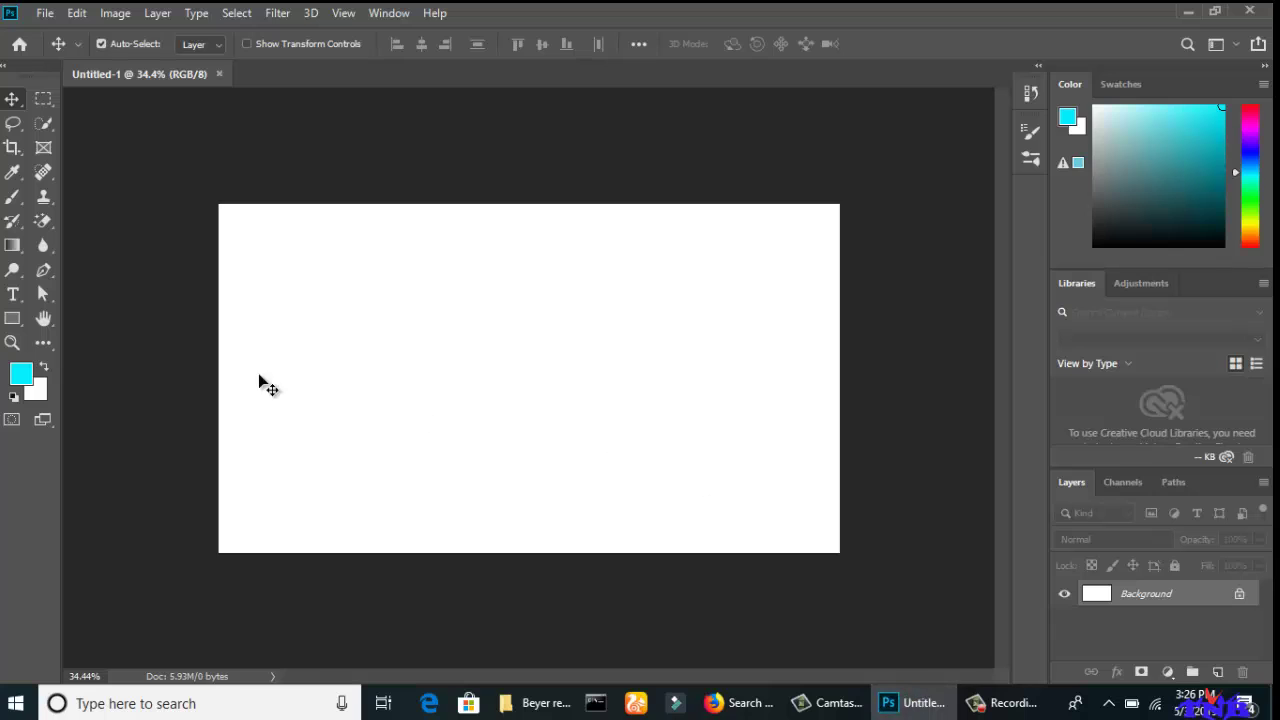
pyautogui.click(20, 372)
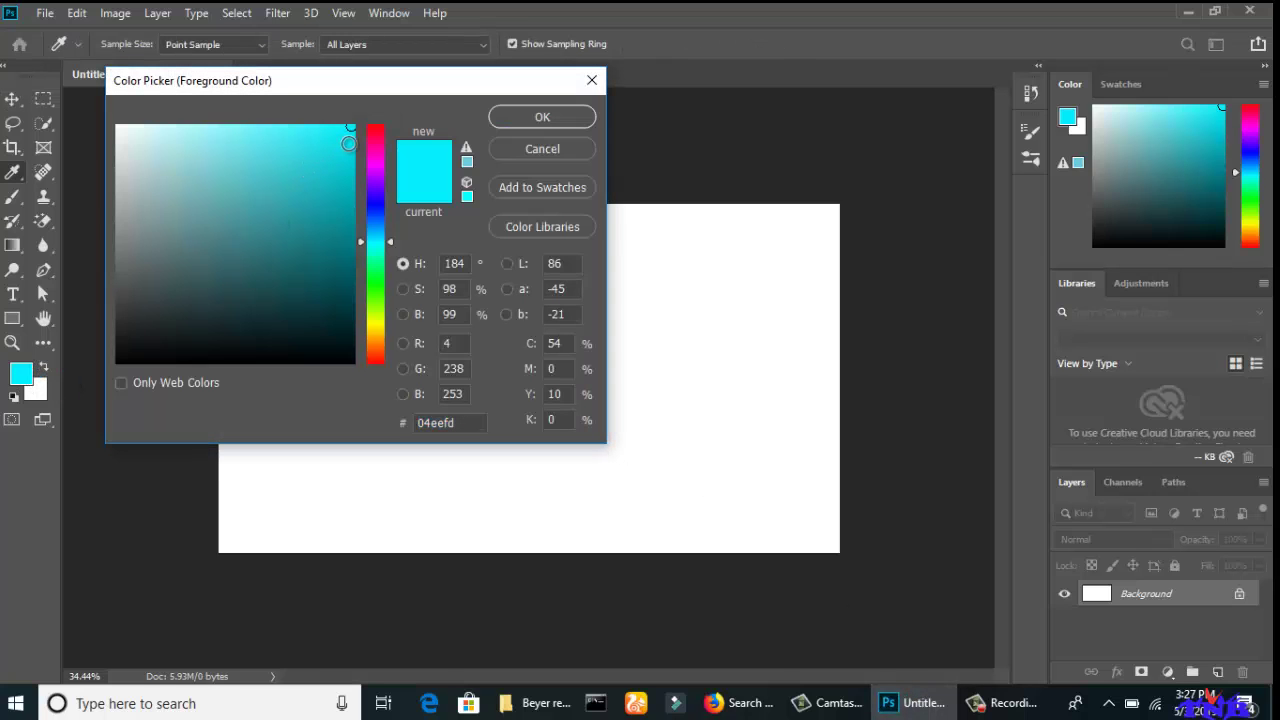
pyautogui.click(349, 143)
pyautogui.click(513, 117)
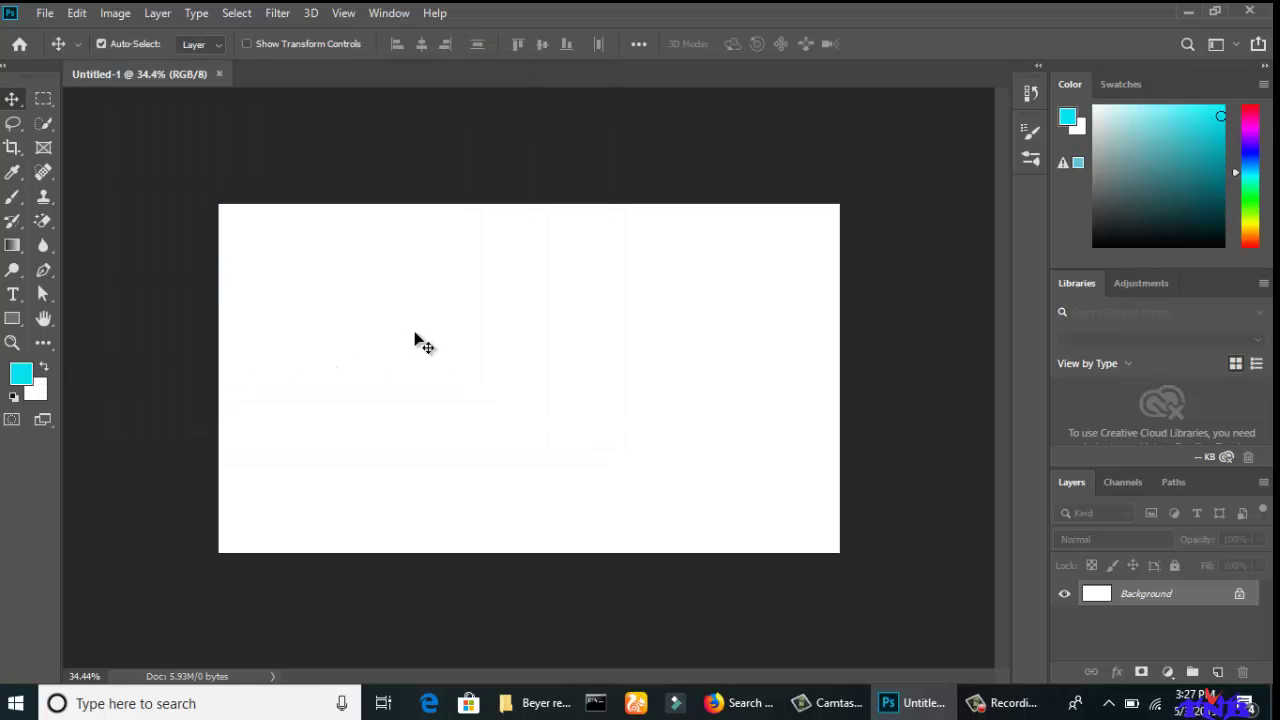
pyautogui.hotkey('alt', 'Delete')
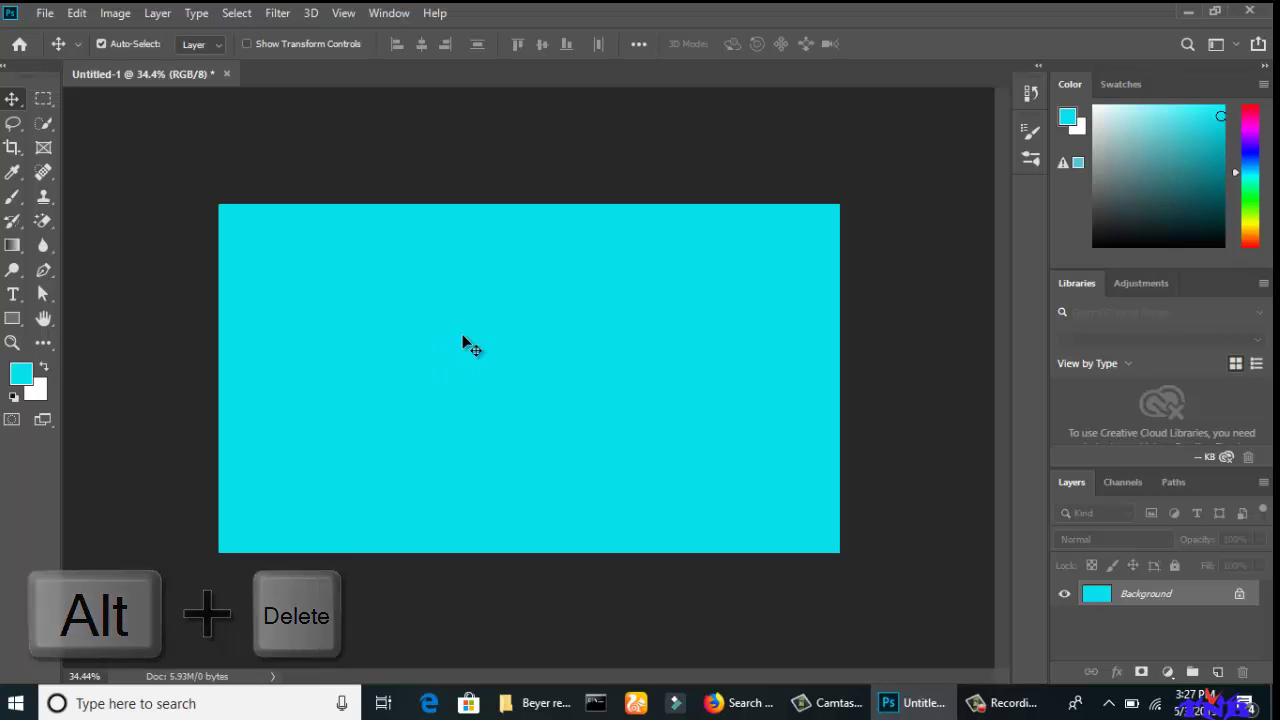
pyautogui.click(548, 712)
# Place hdfuyfg.jpg and scale it to 187.50% × 157.43% to cover the canvas.
pyautogui.moveTo(226, 268)
pyautogui.mouseDown()
pyautogui.moveTo(901, 633)
pyautogui.moveTo(492, 303)
pyautogui.mouseUp()
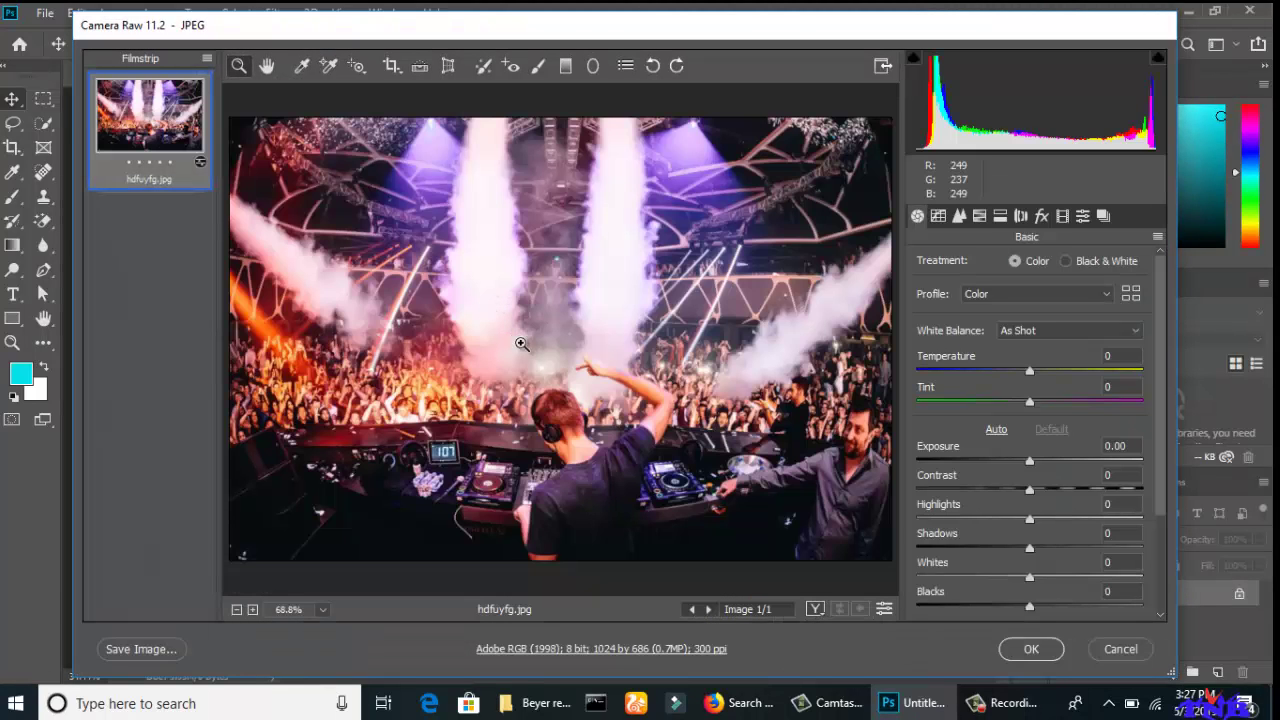
pyautogui.click(1037, 657)
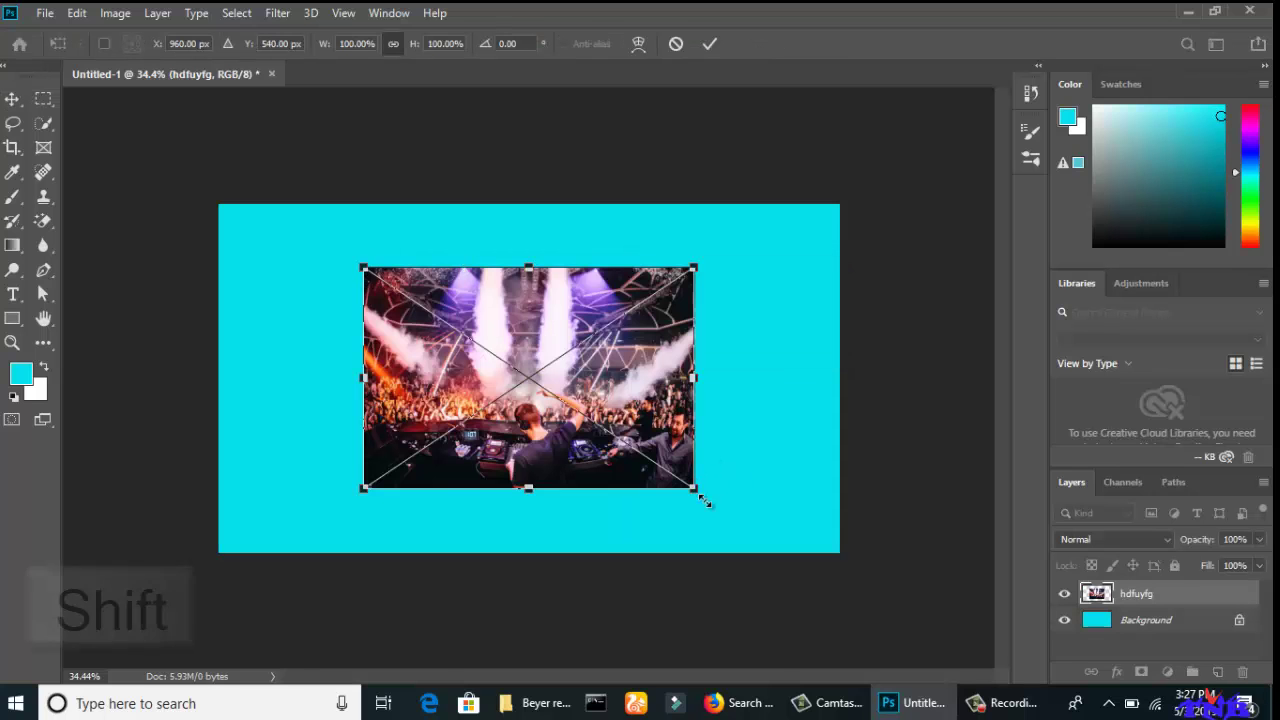
pyautogui.moveTo(697, 490); pyautogui.dragTo(839, 551)
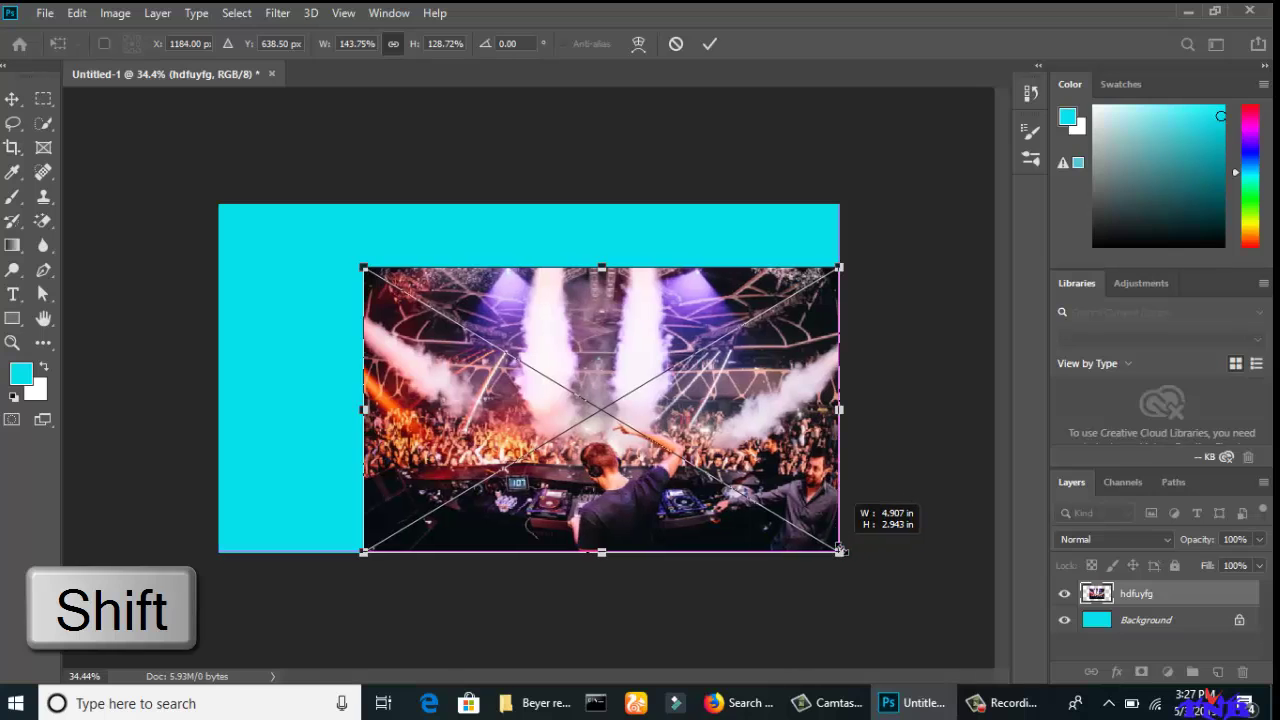
pyautogui.moveTo(364, 268); pyautogui.dragTo(221, 205)
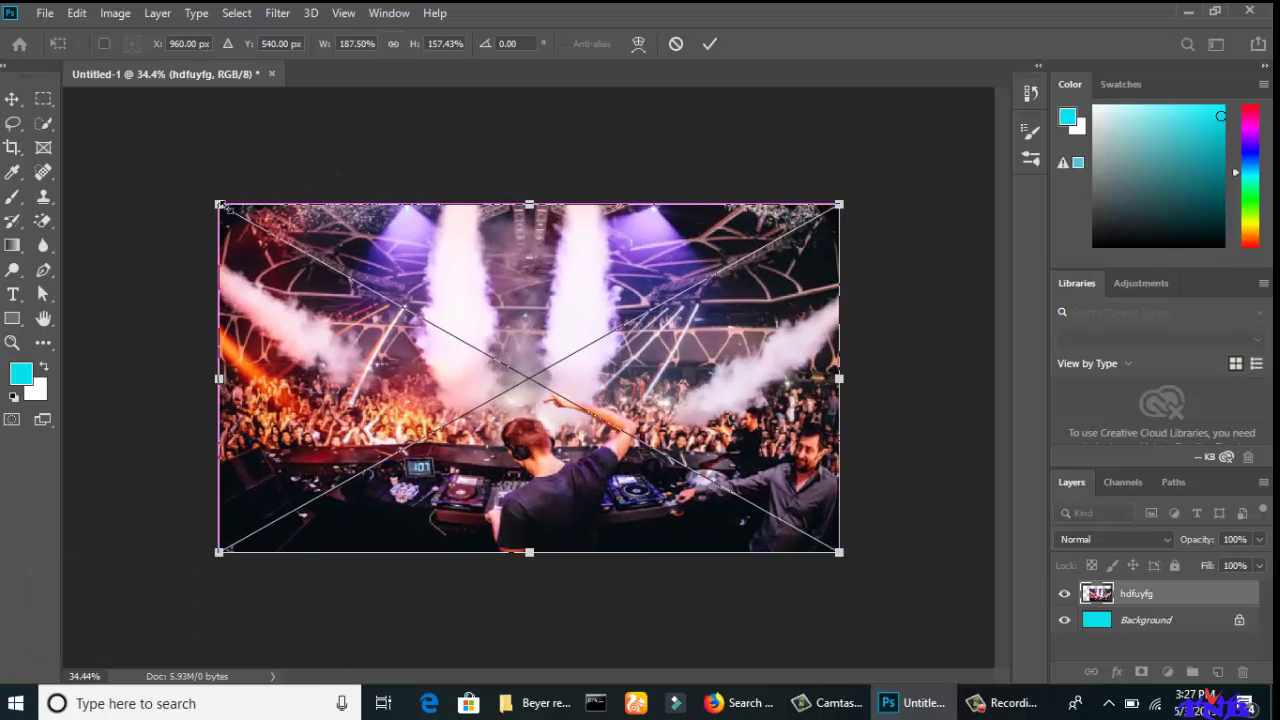
pyautogui.click(710, 43)
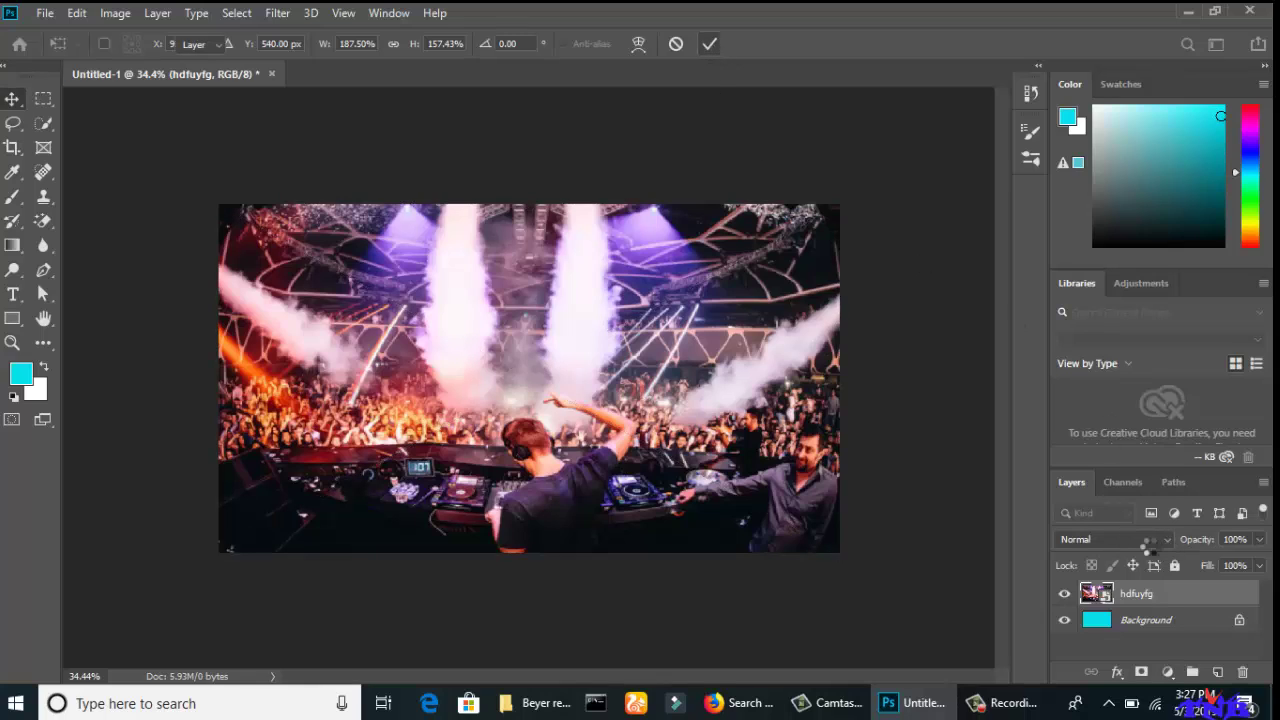
# Set the hdfuyfg layer's blend mode to Multiply so the cyan tints it.
pyautogui.doubleClick(611, 429)
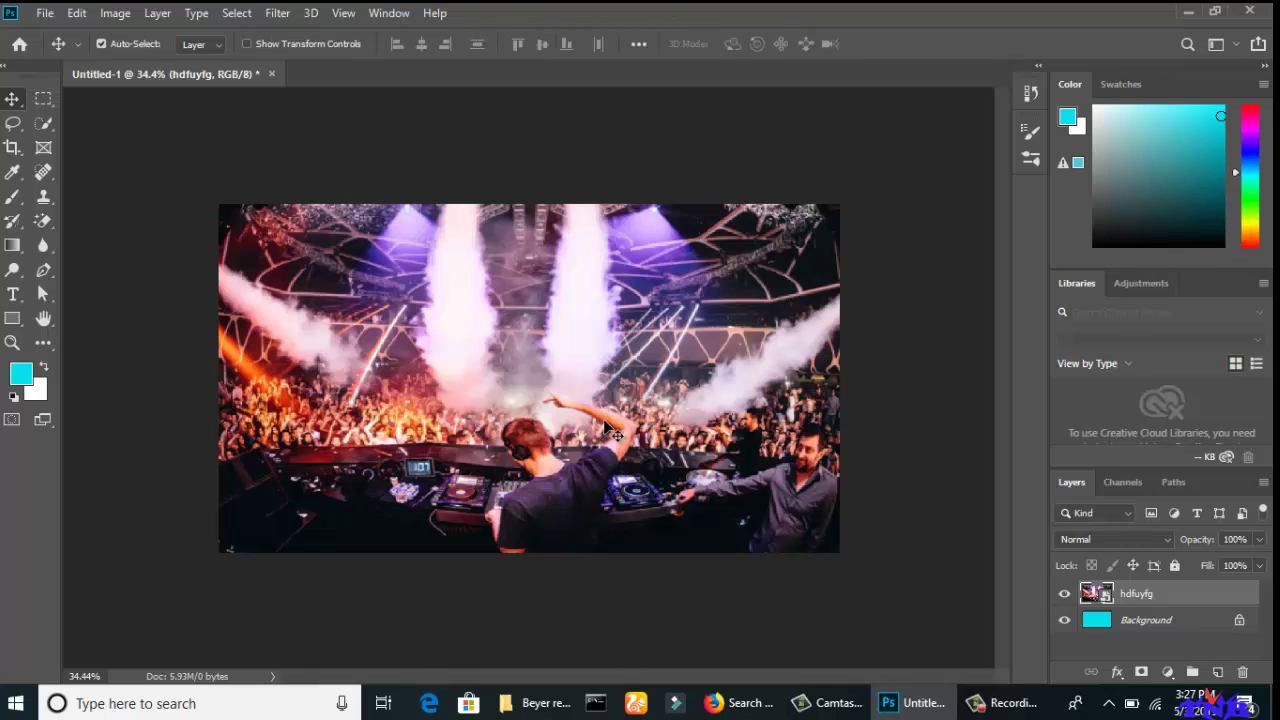
pyautogui.click(1164, 535)
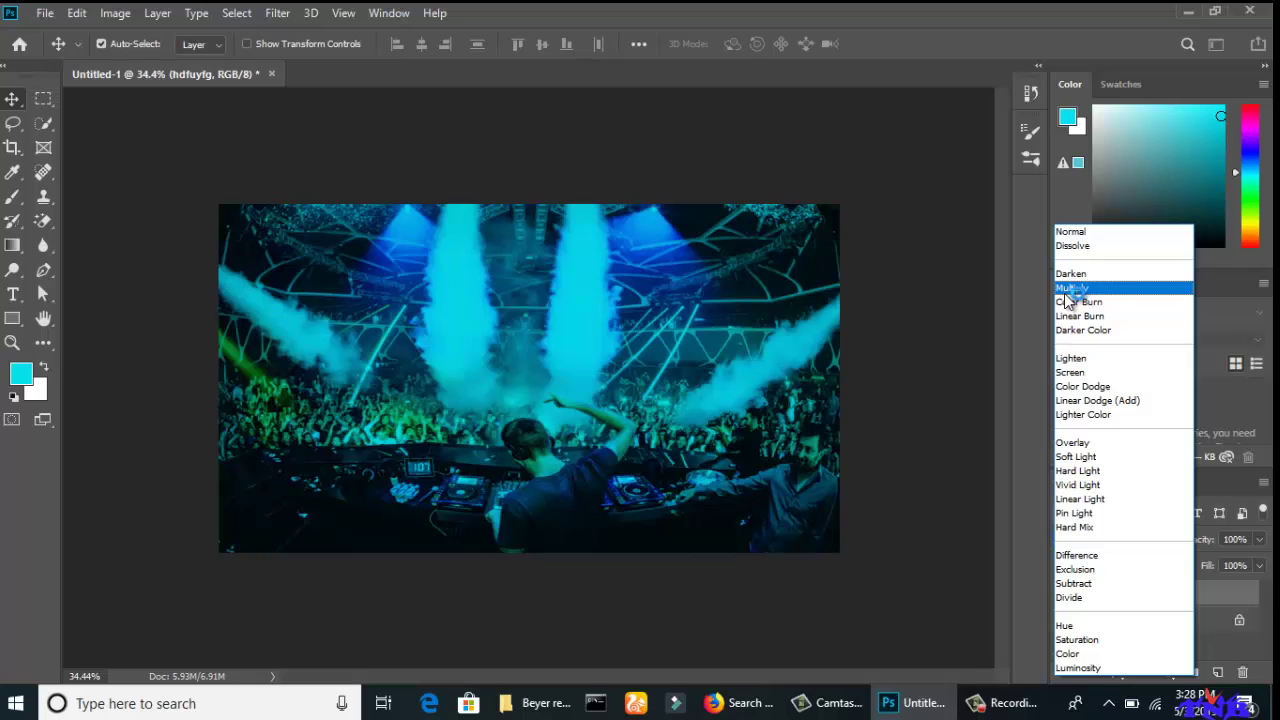
pyautogui.click(1082, 288)
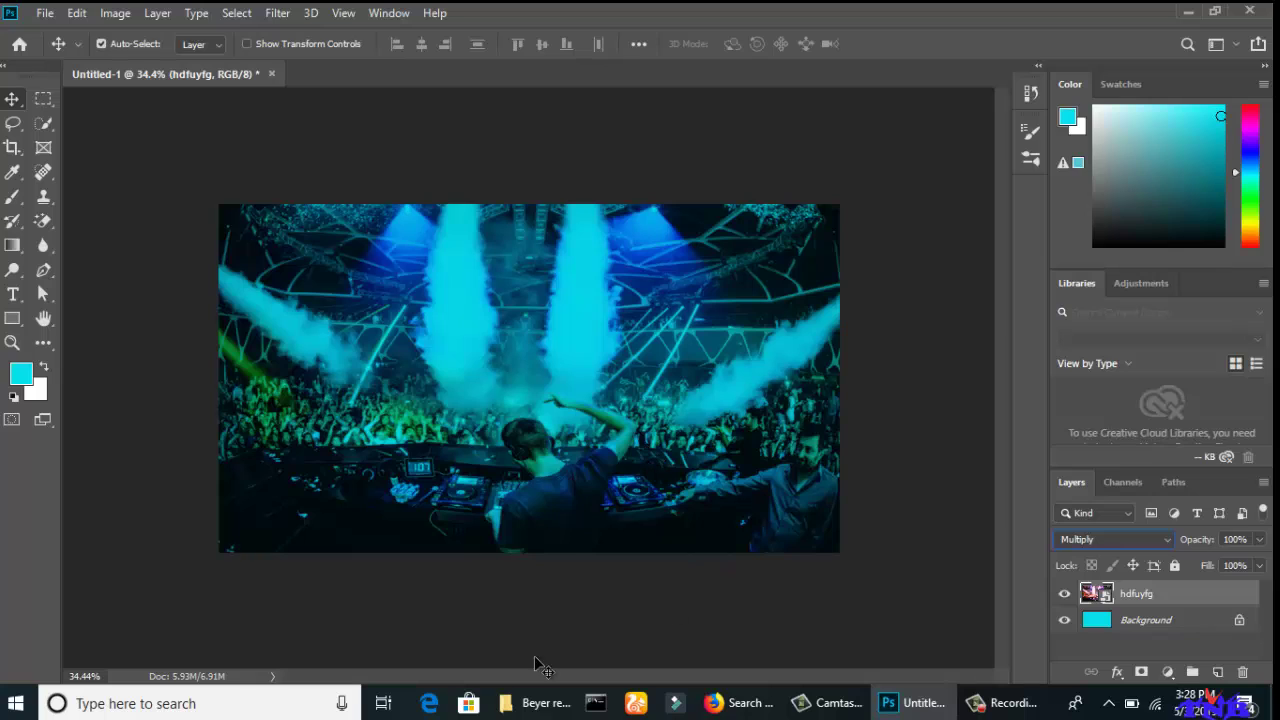
pyautogui.click(540, 703)
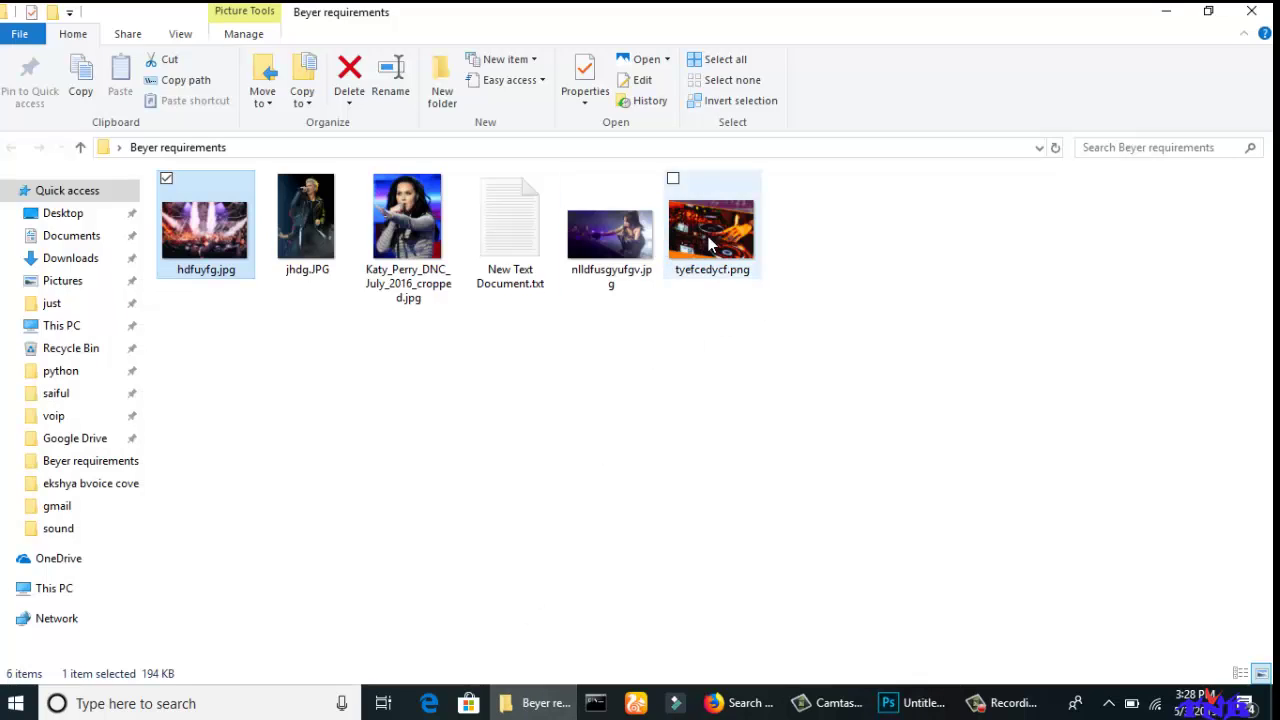
# Place tyefcedycf.png at 67.68% in the lower-left corner, blended with Screen.
pyautogui.moveTo(705, 245)
pyautogui.mouseDown()
pyautogui.moveTo(940, 486)
pyautogui.moveTo(357, 403)
pyautogui.mouseUp()
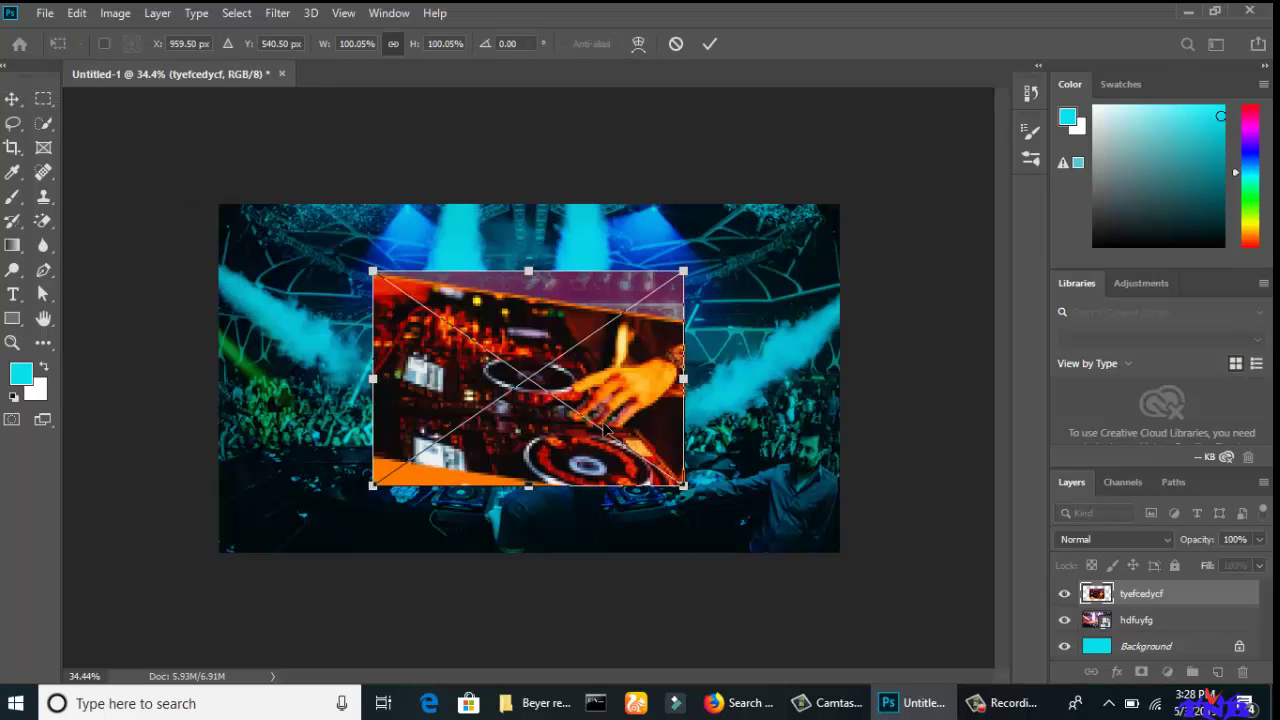
pyautogui.moveTo(604, 425)
pyautogui.mouseDown()
pyautogui.moveTo(446, 551)
pyautogui.moveTo(460, 490)
pyautogui.moveTo(486, 490)
pyautogui.mouseUp()
pyautogui.moveTo(531, 355); pyautogui.dragTo(443, 410)
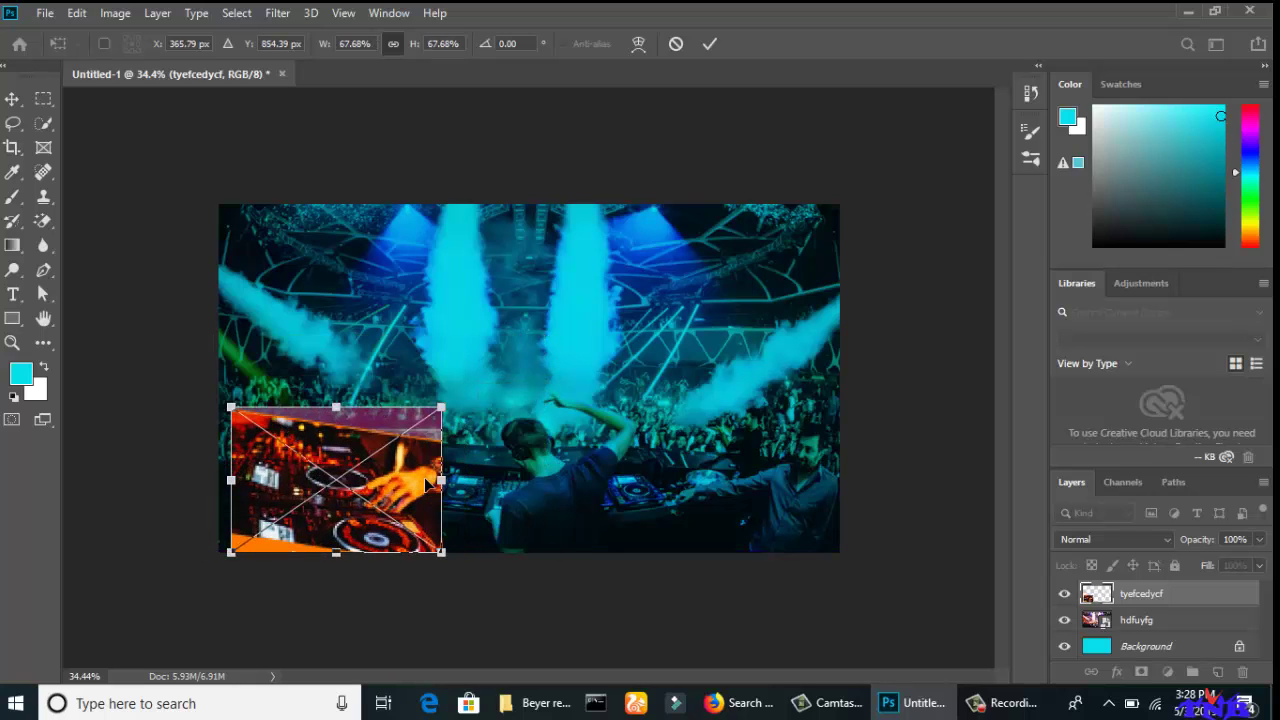
pyautogui.moveTo(436, 484); pyautogui.dragTo(424, 484)
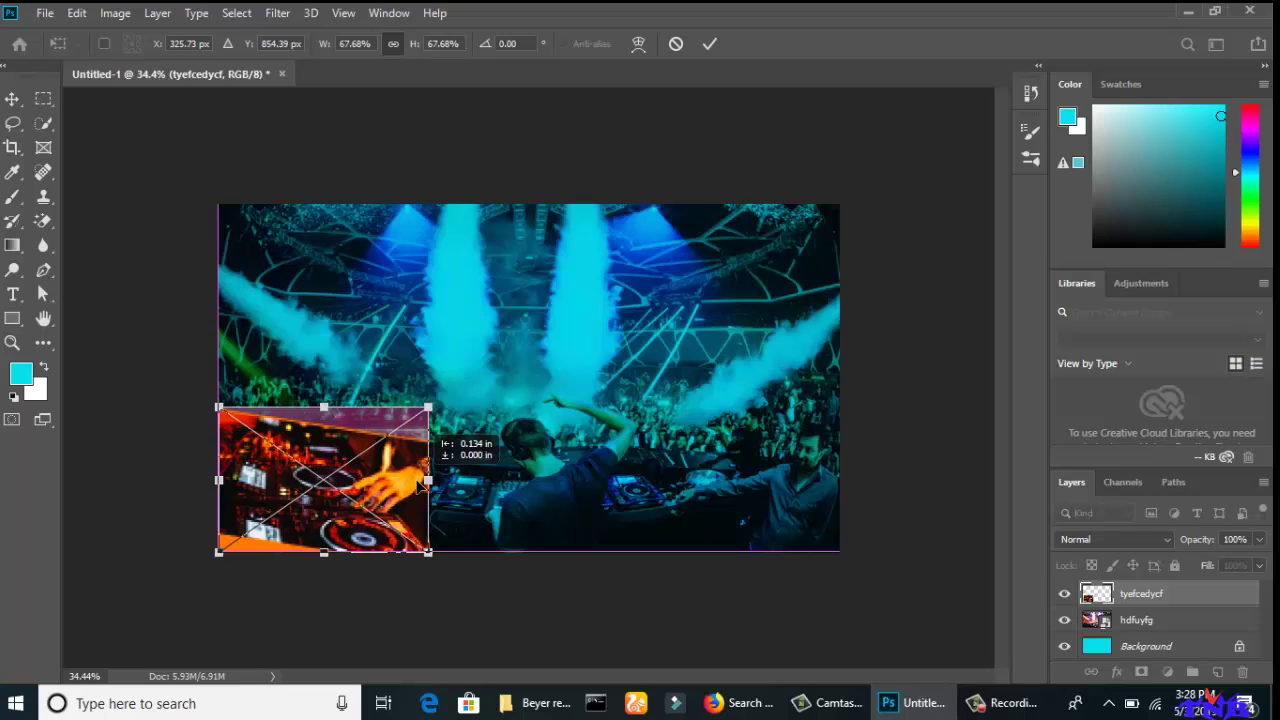
pyautogui.click(709, 44)
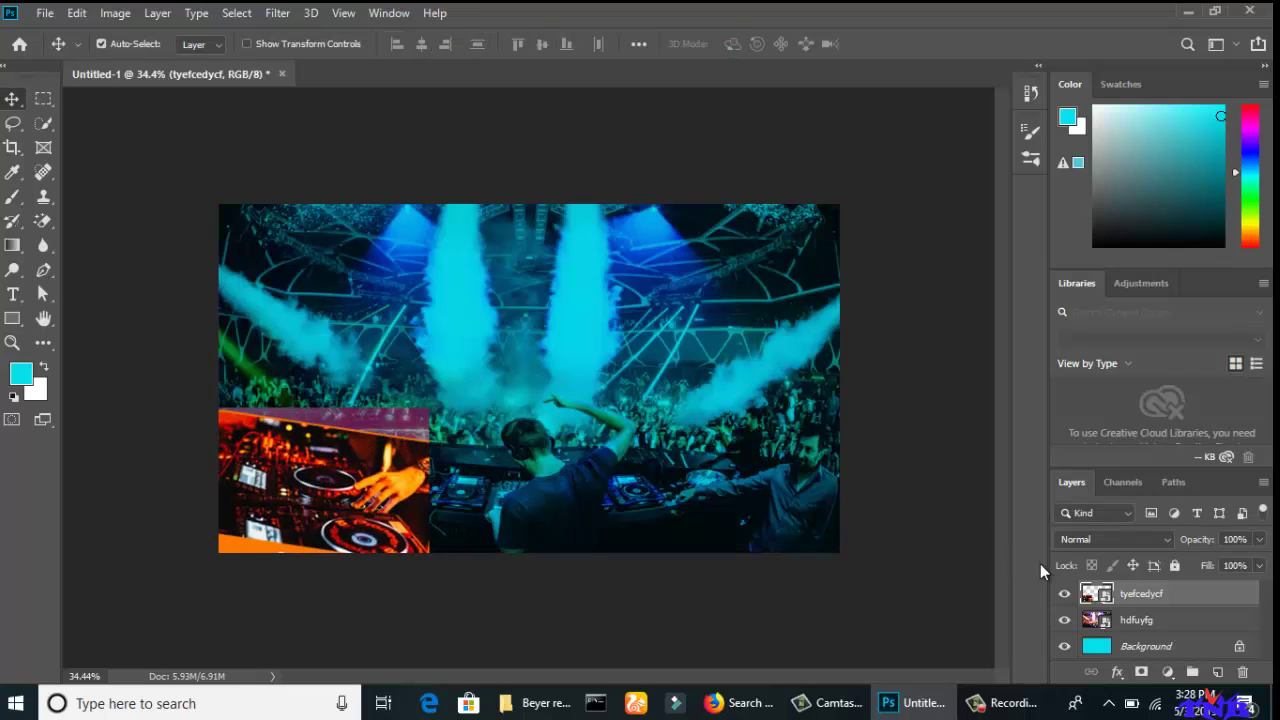
pyautogui.click(1161, 540)
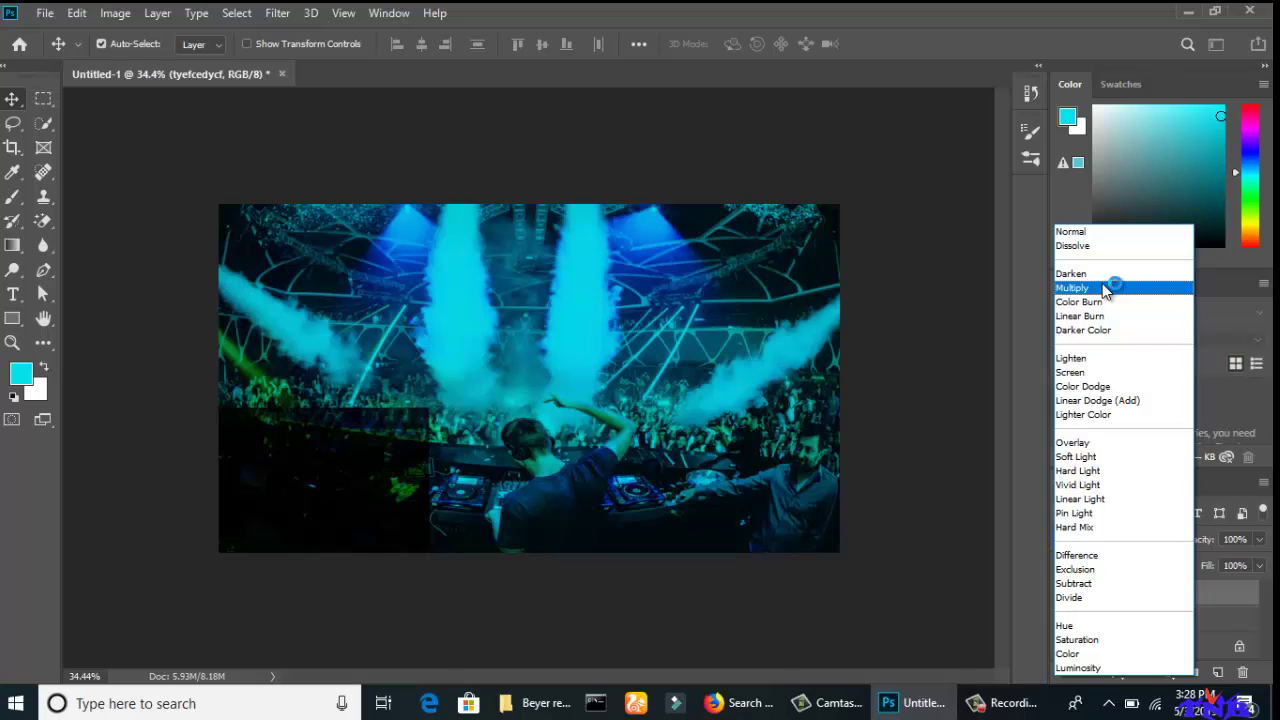
pyautogui.click(1095, 374)
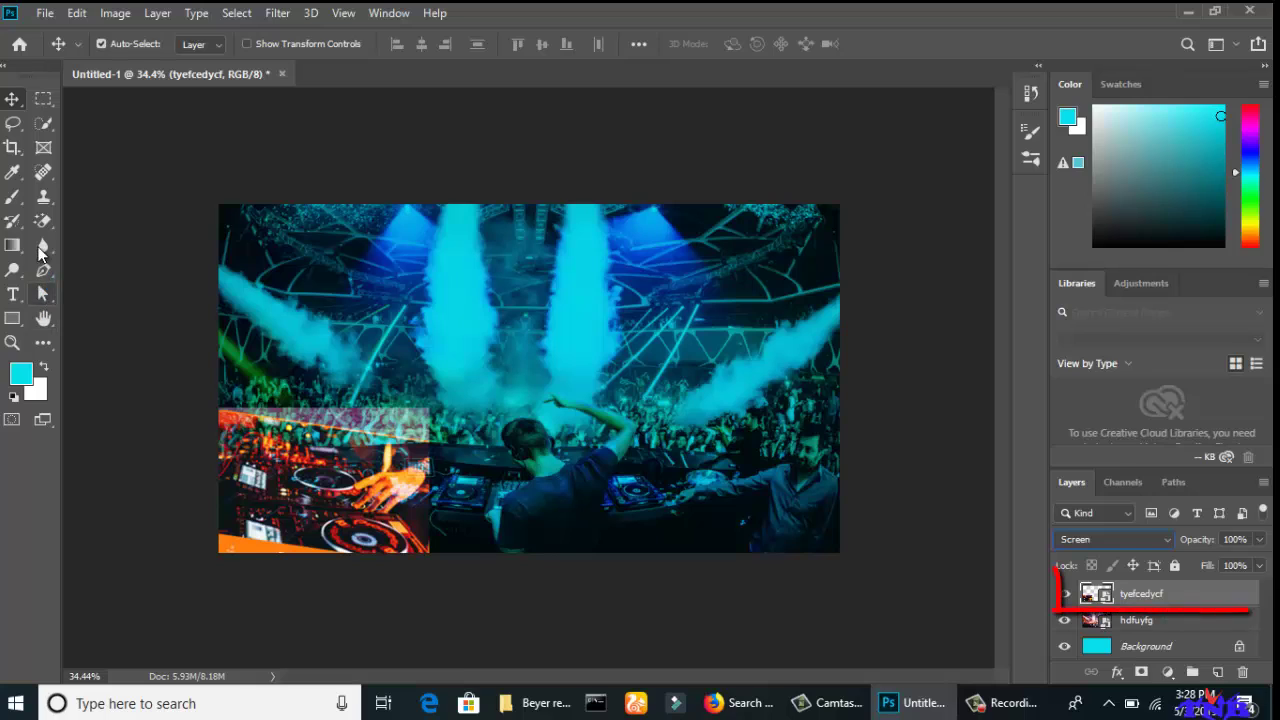
# Rasterize the turntable layer and erase its pinkish top strip with a 100 px eraser.
pyautogui.rightClick(46, 224)
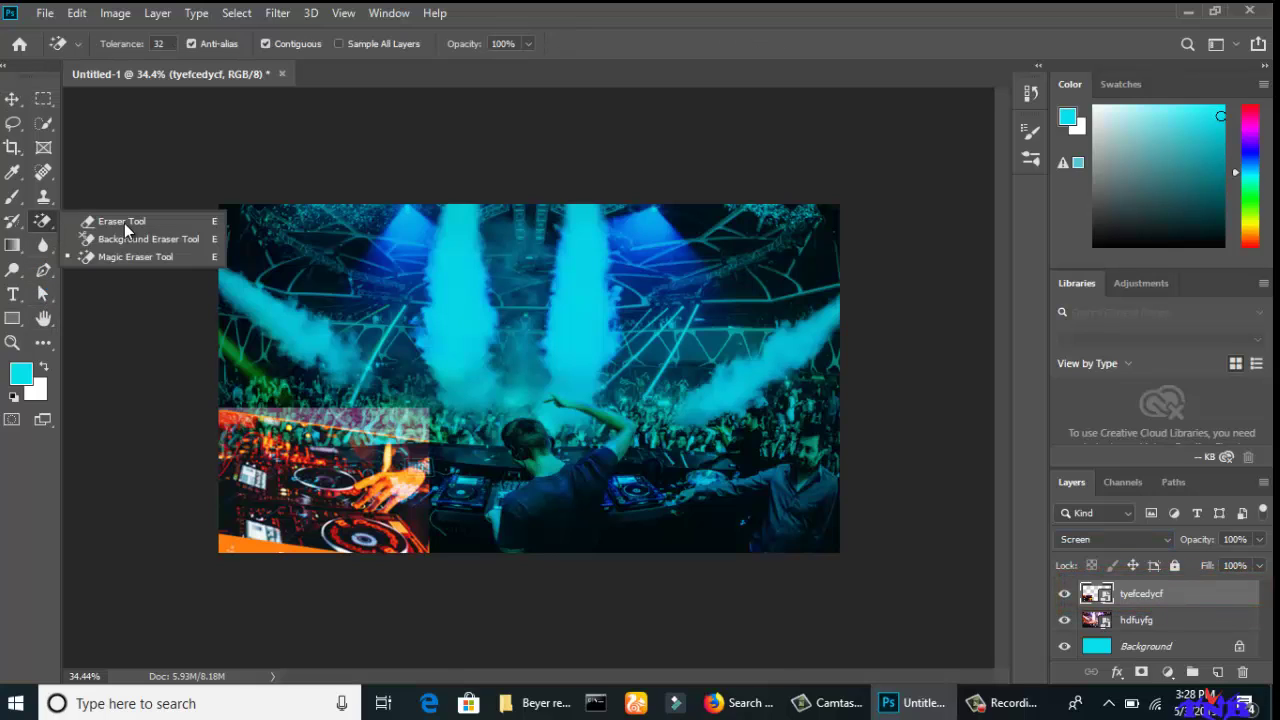
pyautogui.click(134, 222)
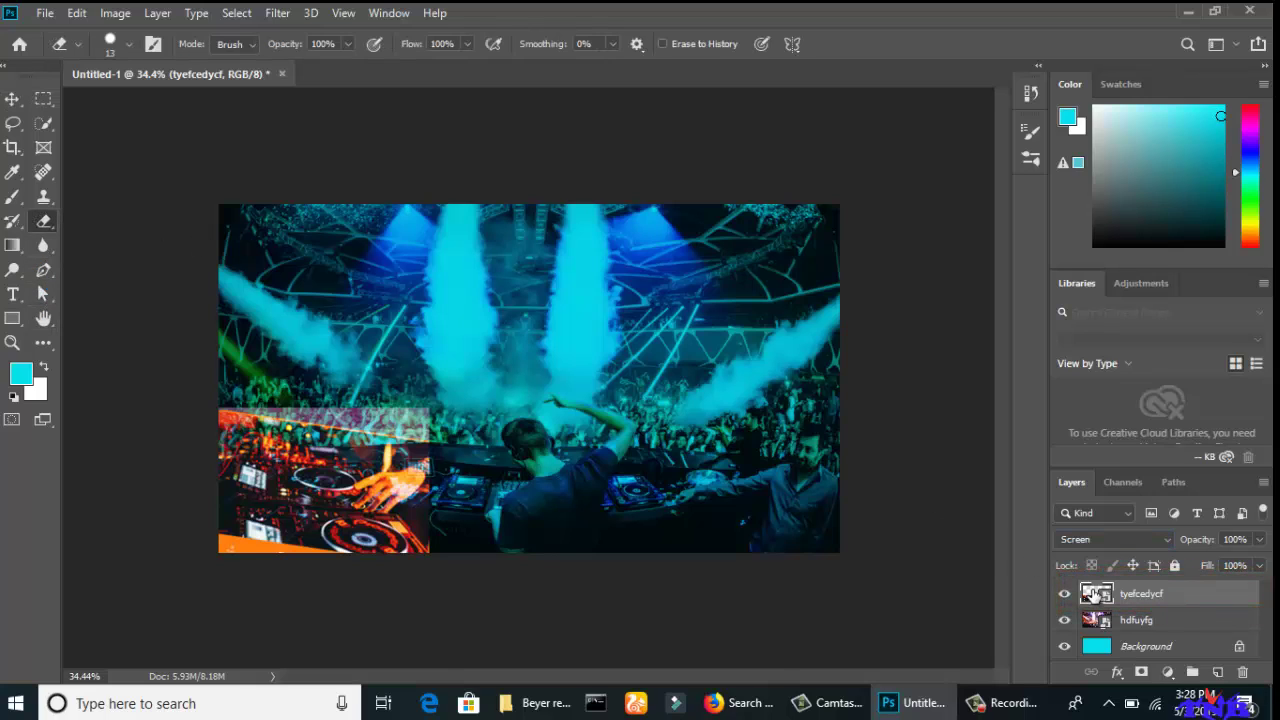
pyautogui.click(378, 410)
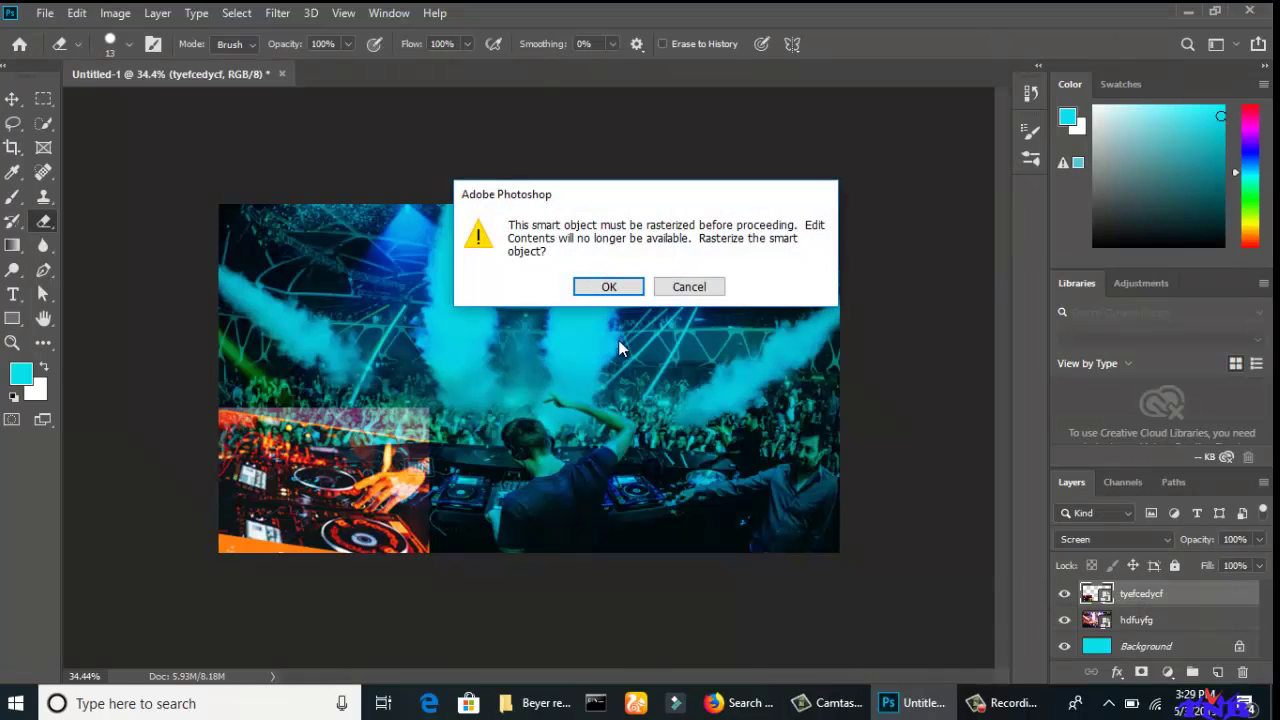
pyautogui.click(609, 287)
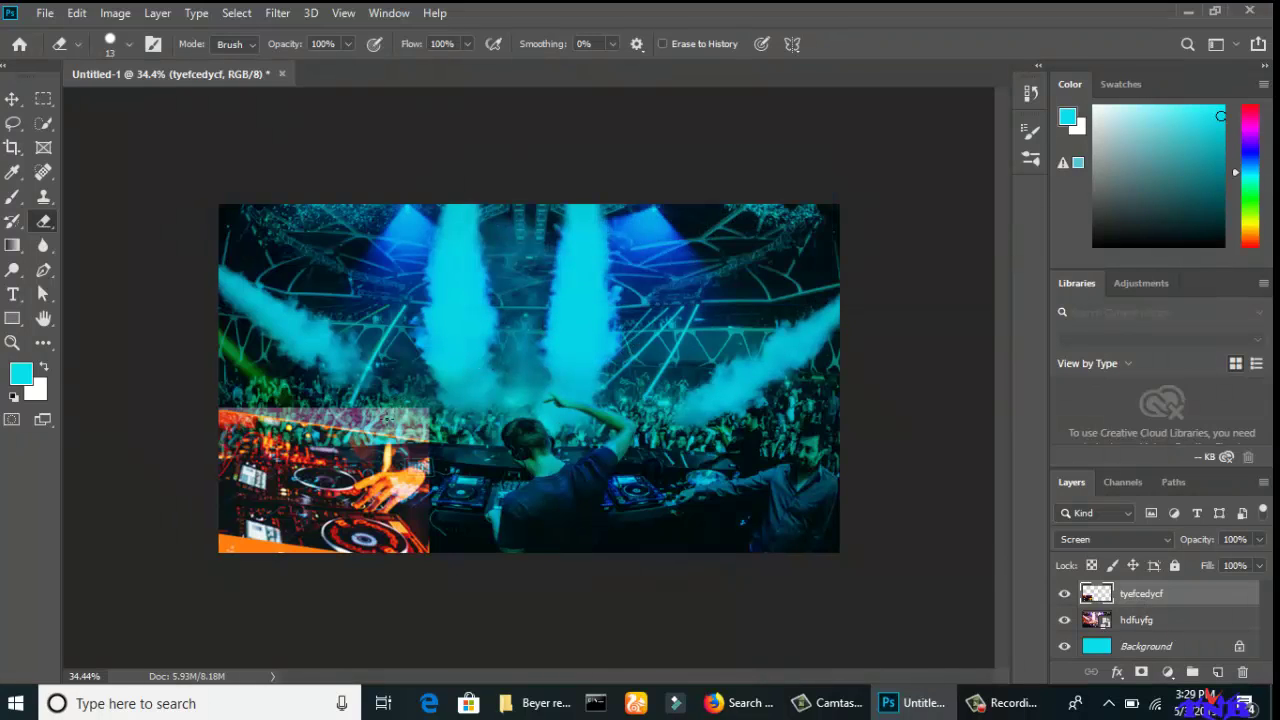
pyautogui.press(']')
pyautogui.press(']')
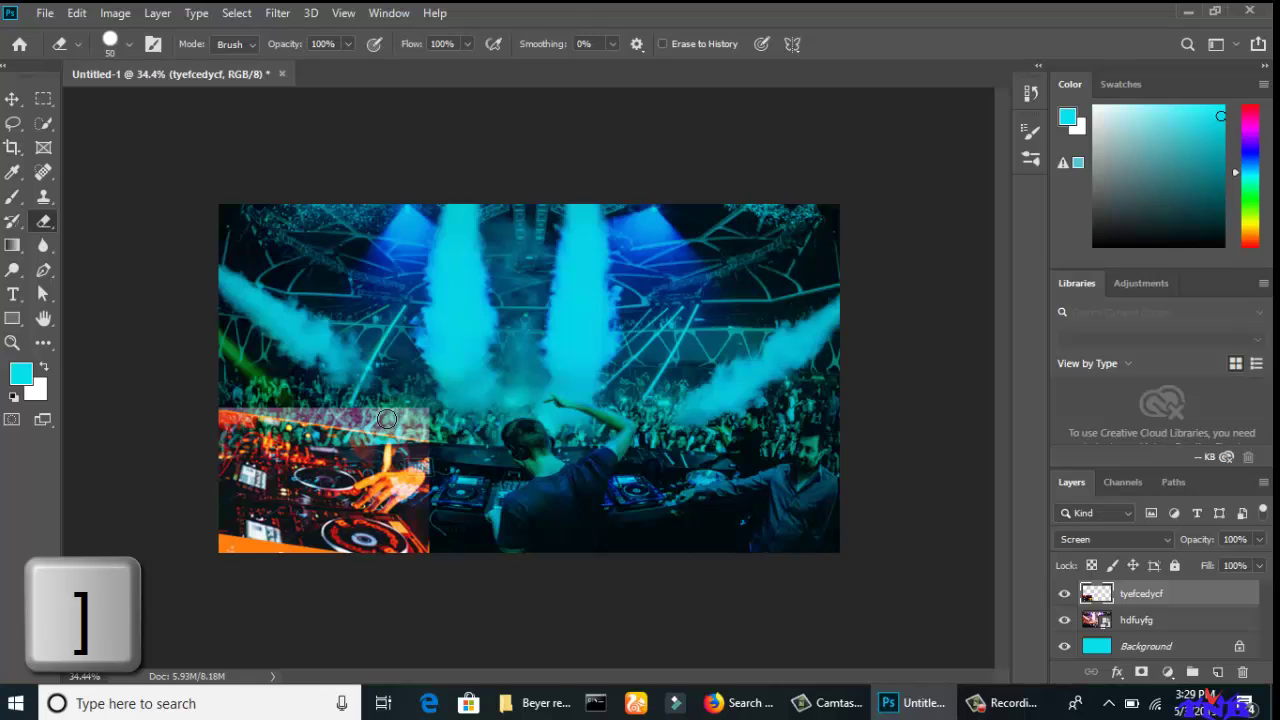
pyautogui.press(']')
pyautogui.press(']')
pyautogui.press(']')
pyautogui.press(']')
pyautogui.press(']')
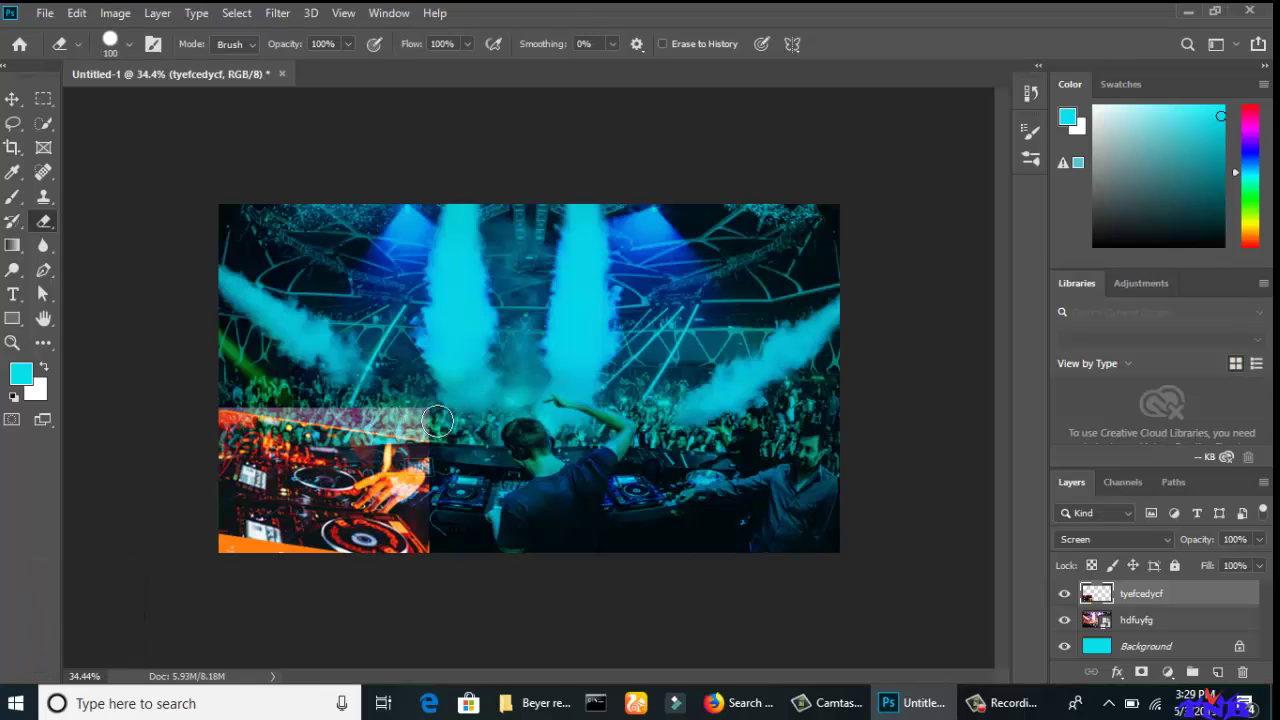
pyautogui.moveTo(437, 421); pyautogui.dragTo(395, 420)
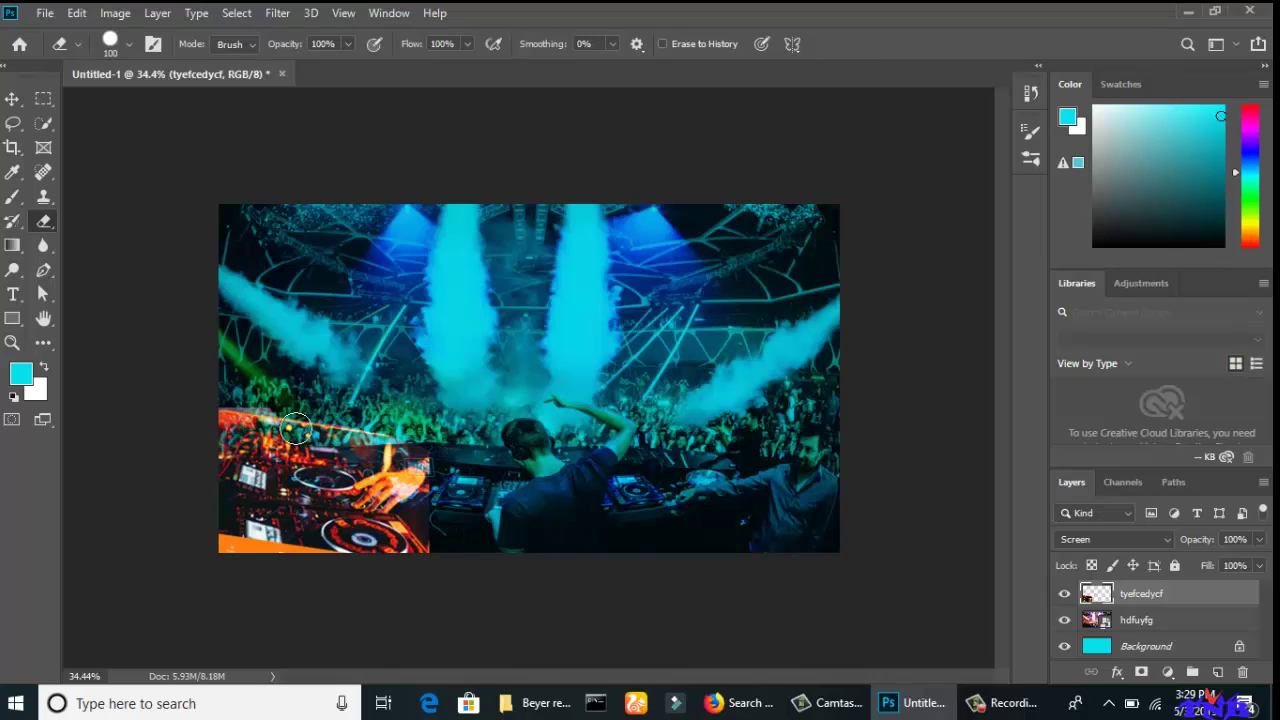
pyautogui.click(12, 99)
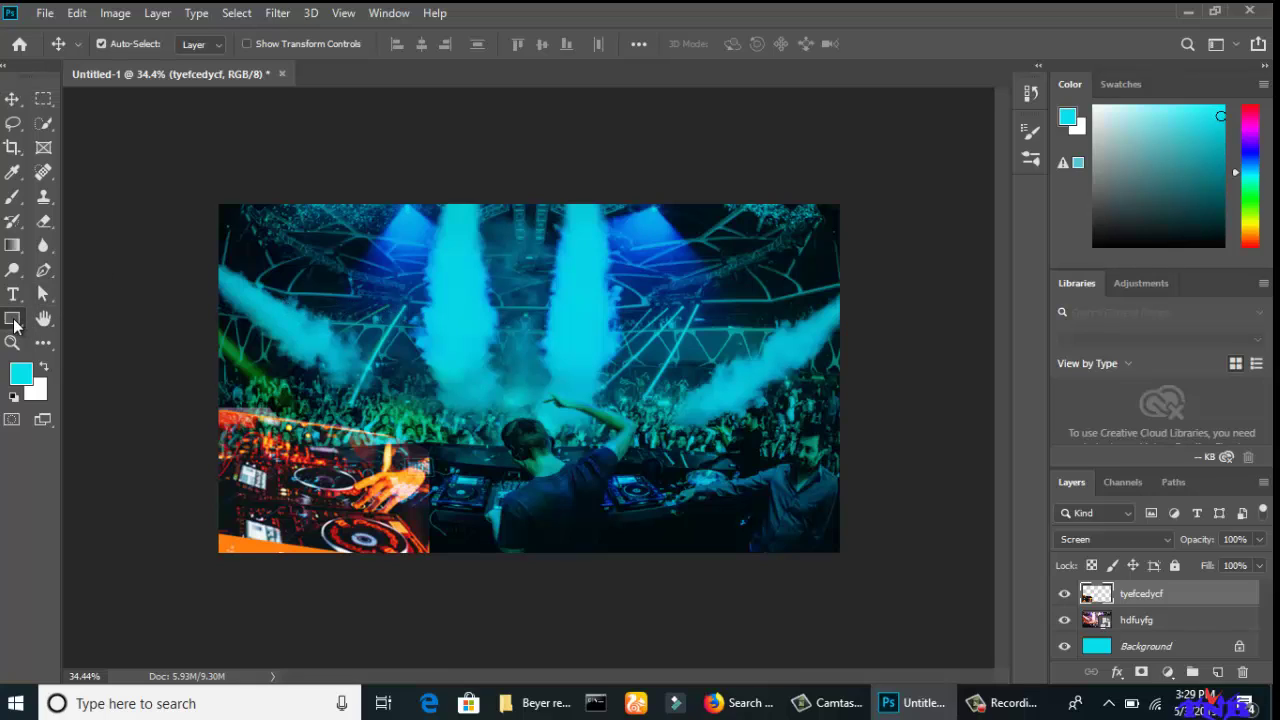
# Draw a cyan ellipse circle with a white stroke near the banner's top-left.
pyautogui.click(13, 320)
pyautogui.click(78, 354)
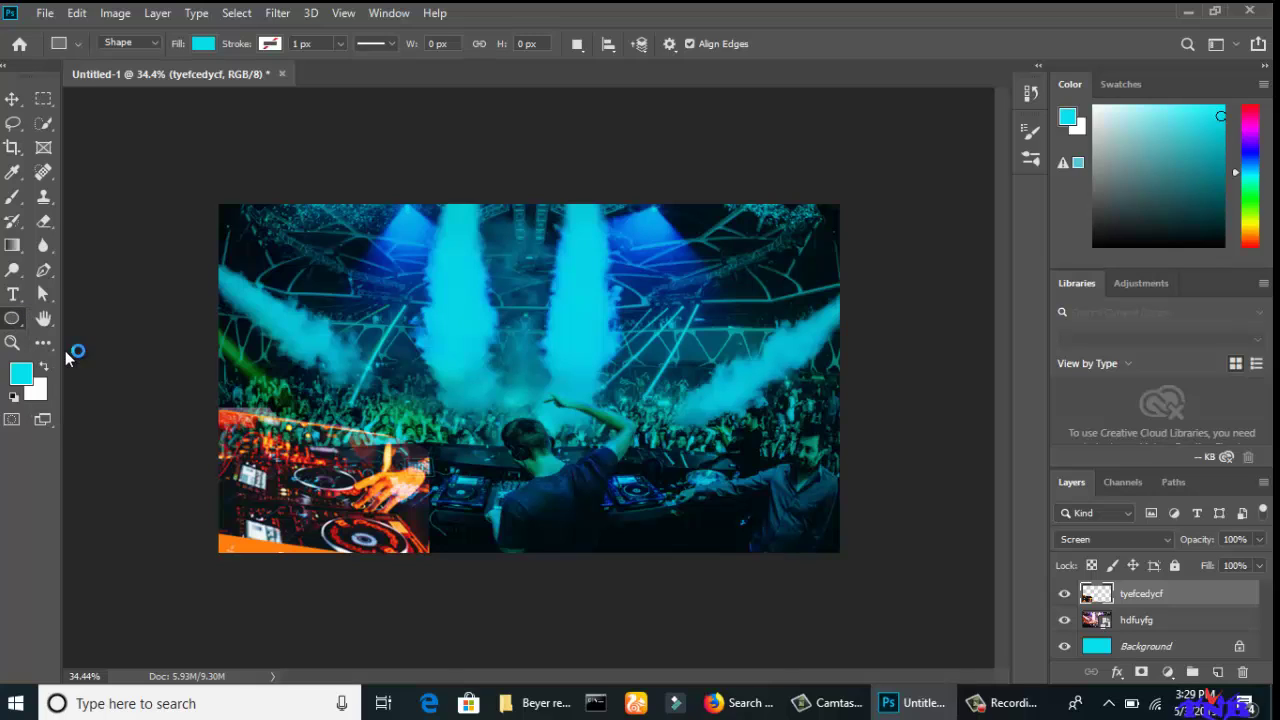
pyautogui.click(270, 44)
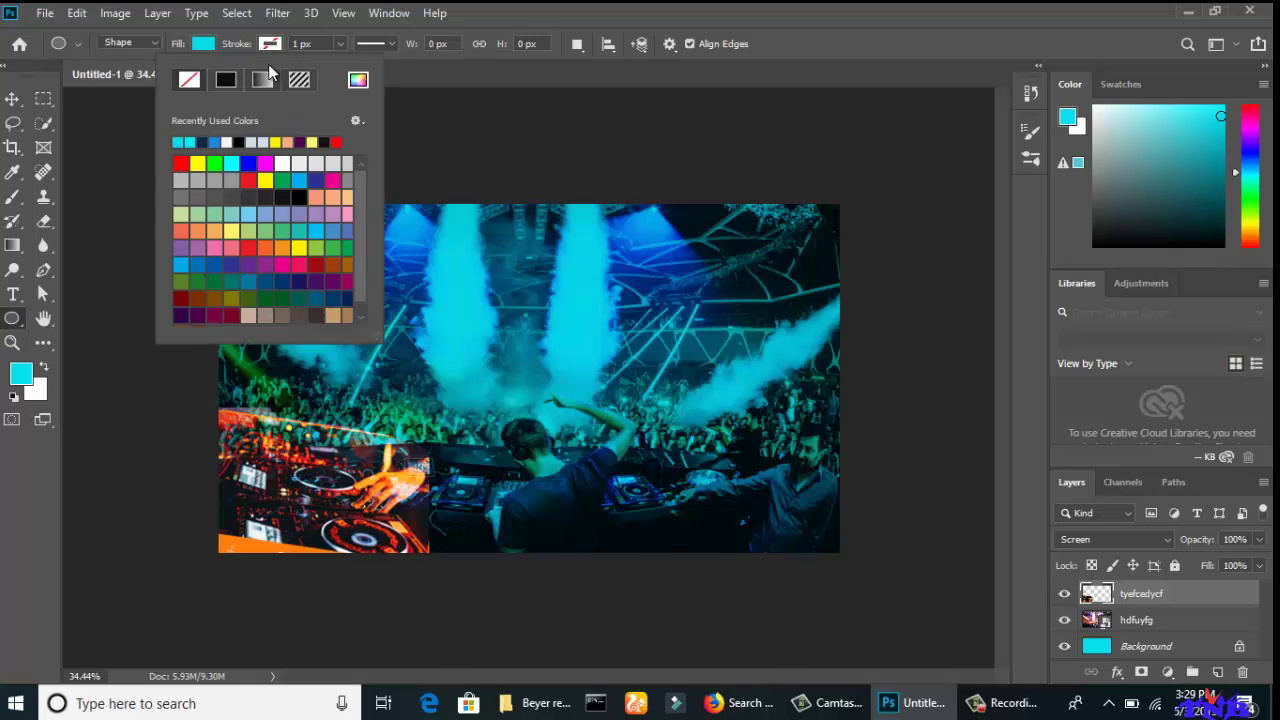
pyautogui.click(304, 163)
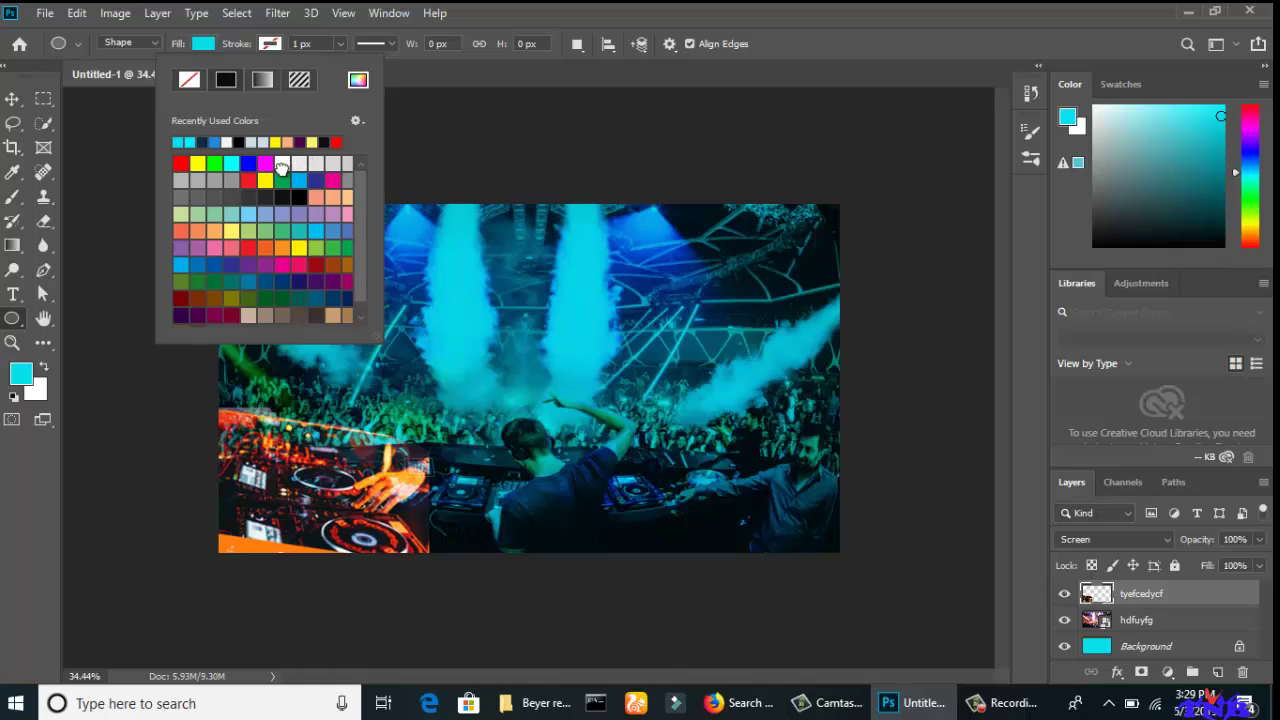
pyautogui.click(448, 78)
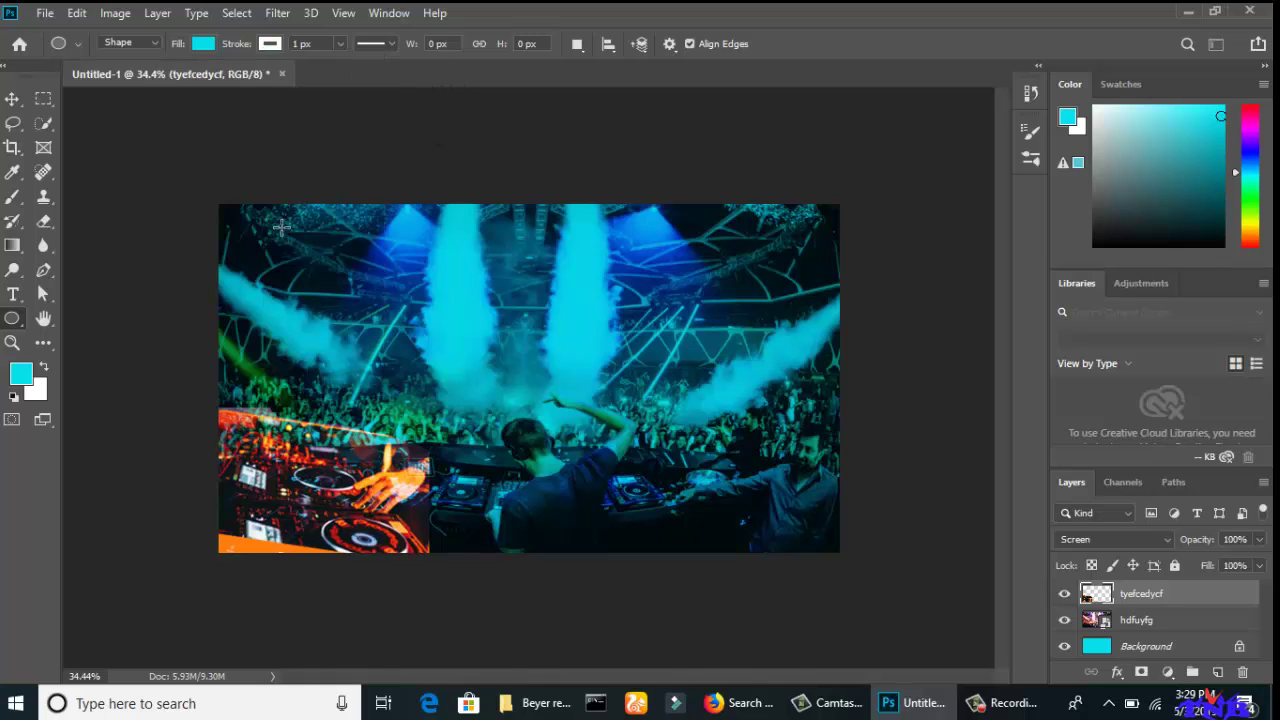
pyautogui.moveTo(282, 228); pyautogui.dragTo(402, 356)
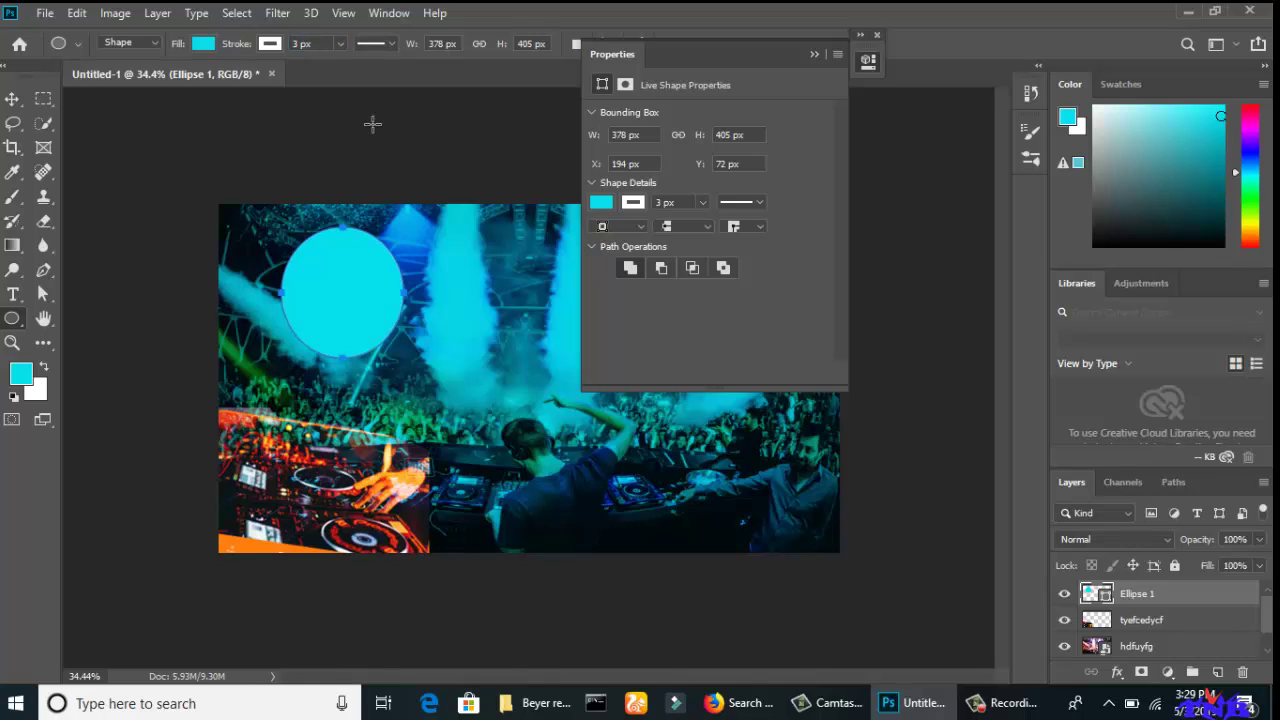
pyautogui.click(816, 55)
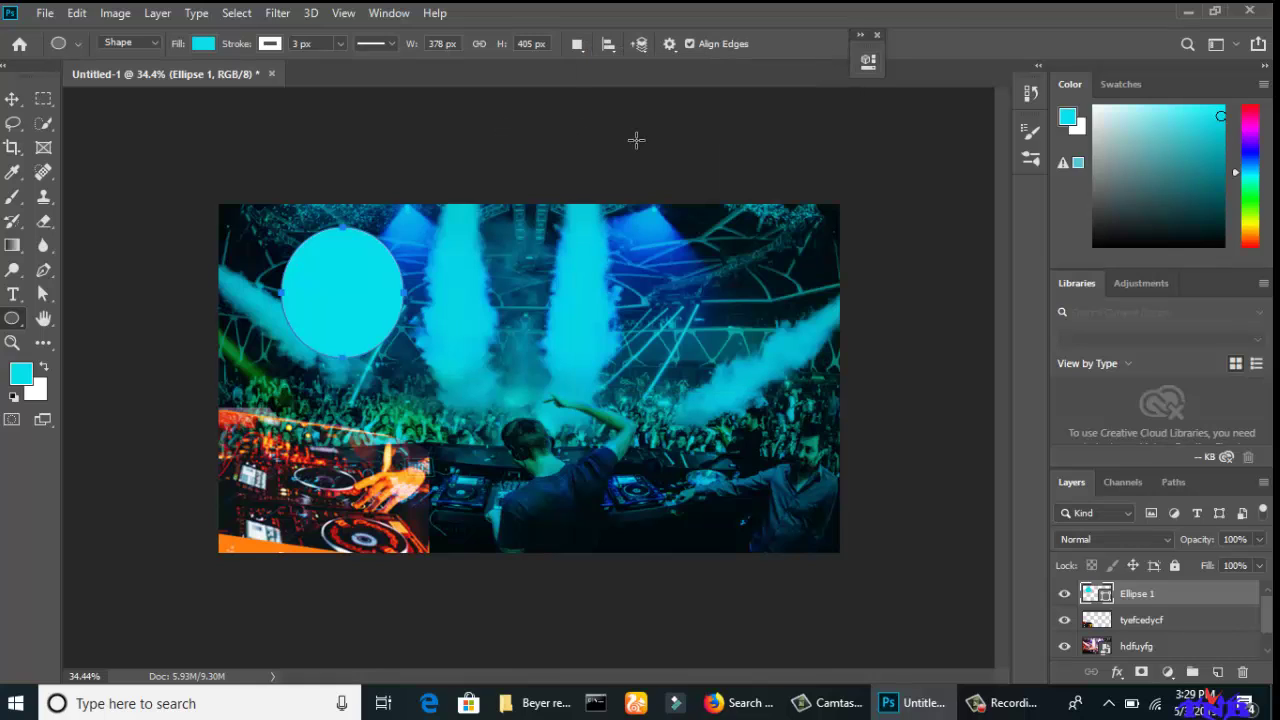
pyautogui.click(338, 258)
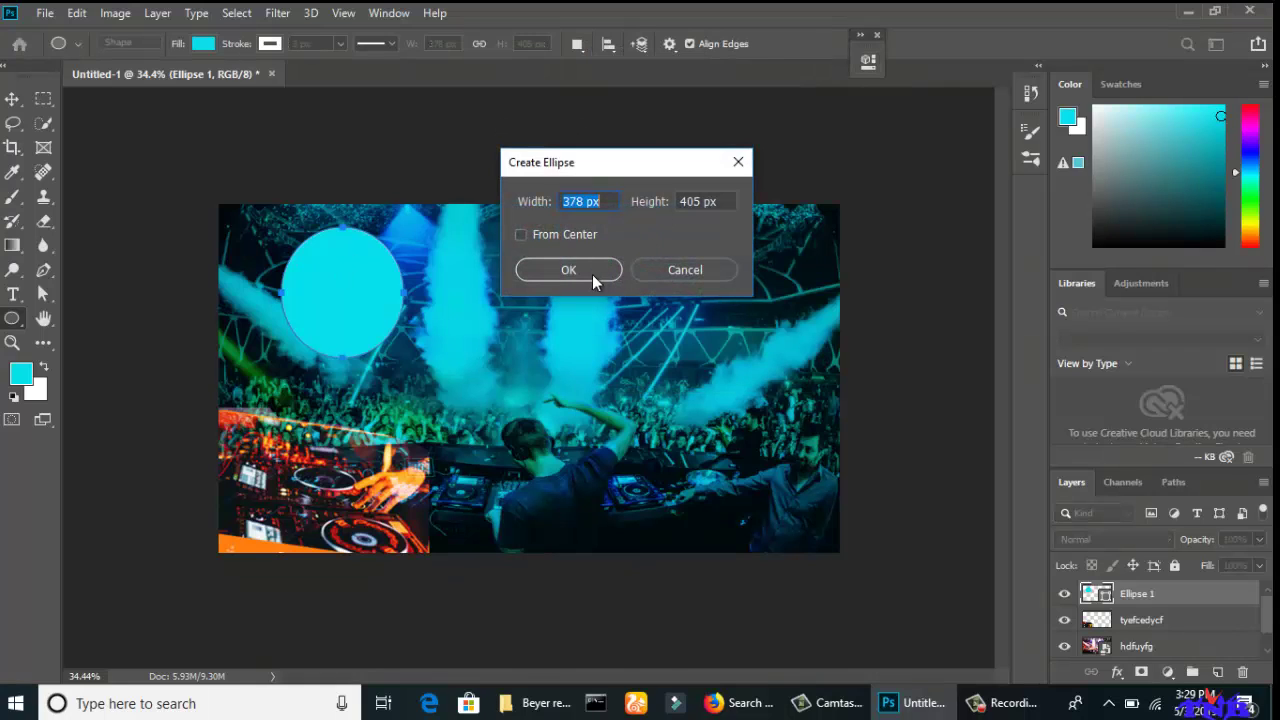
pyautogui.click(685, 270)
# Move the circle top-left and duplicate it into three overlapping circles in a row.
pyautogui.click(12, 99)
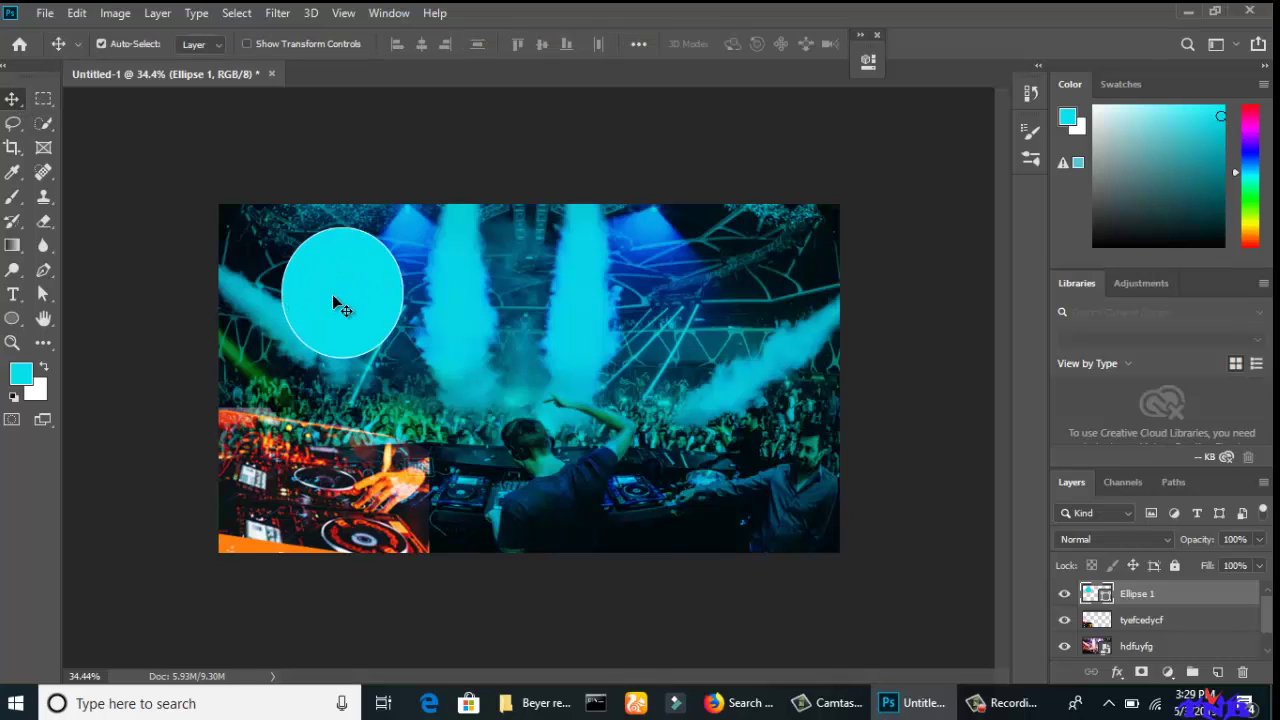
pyautogui.moveTo(336, 304)
pyautogui.mouseDown()
pyautogui.moveTo(294, 284)
pyautogui.moveTo(487, 301)
pyautogui.mouseUp()
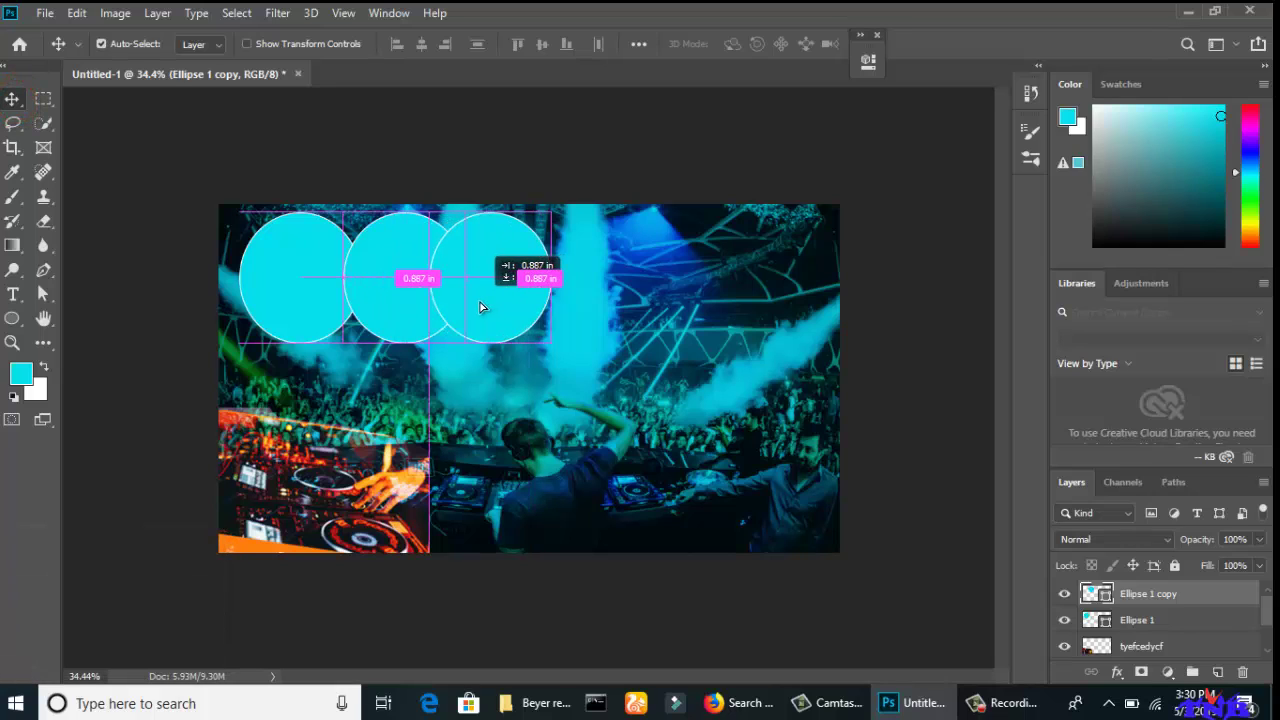
pyautogui.moveTo(487, 306); pyautogui.dragTo(475, 310)
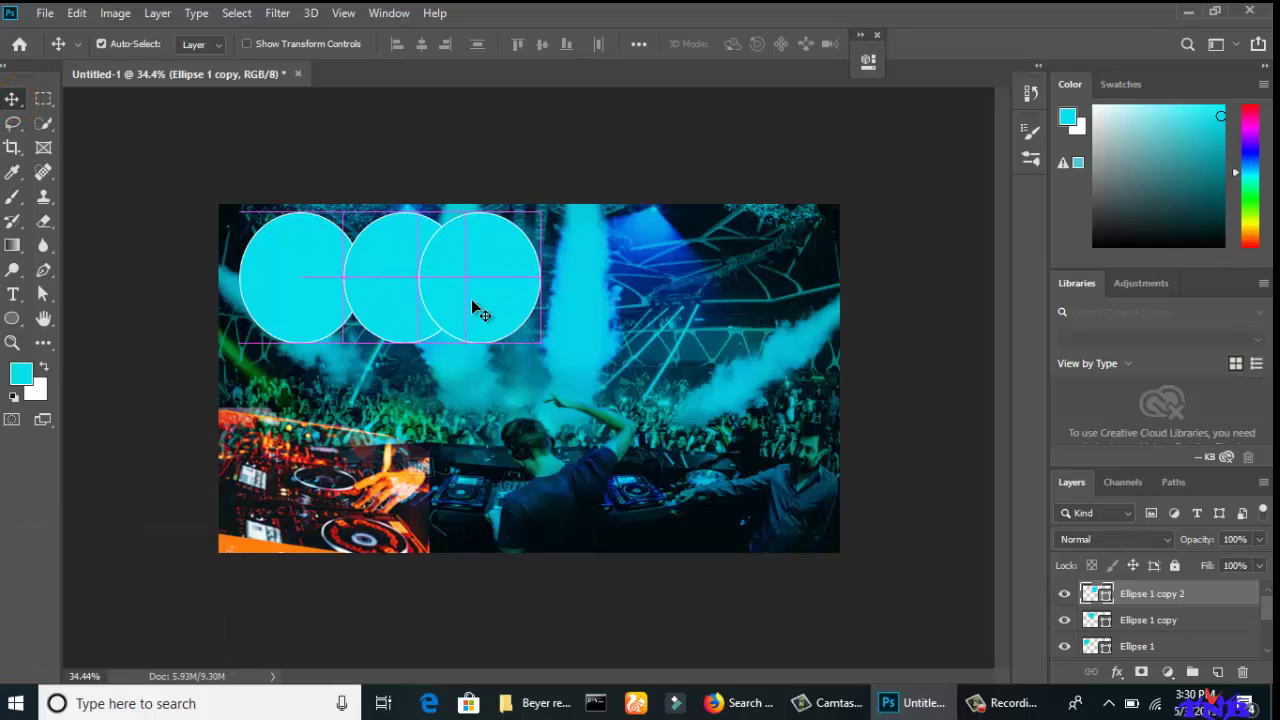
pyautogui.click(278, 288)
# Place the singer's JPG on the banner over the top-left circle.
pyautogui.click(540, 703)
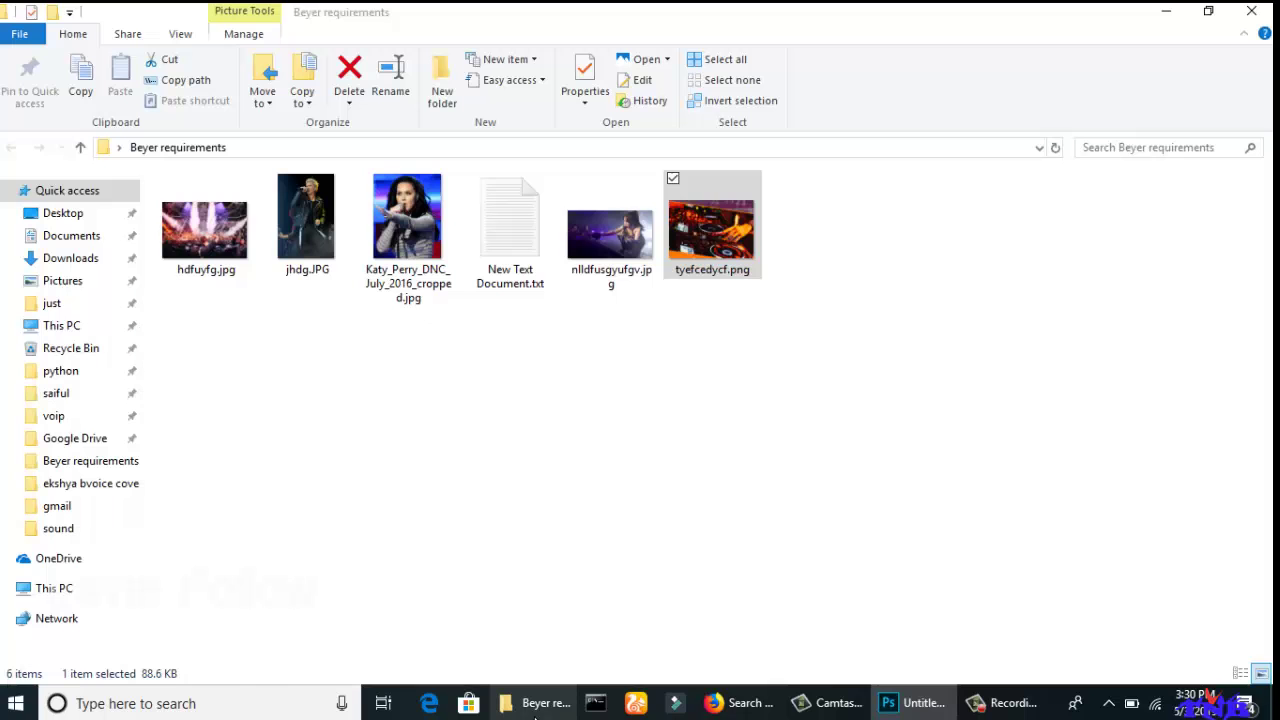
pyautogui.moveTo(392, 225); pyautogui.dragTo(576, 545)
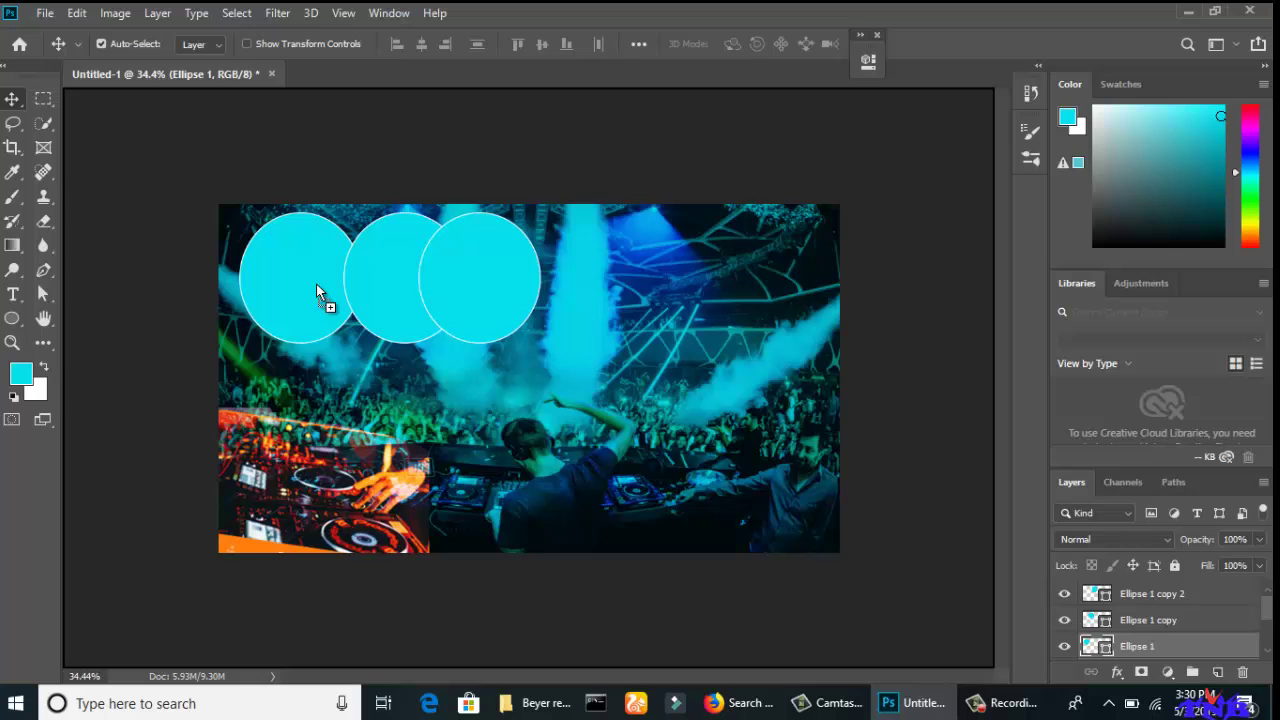
pyautogui.moveTo(316, 284); pyautogui.dragTo(312, 274)
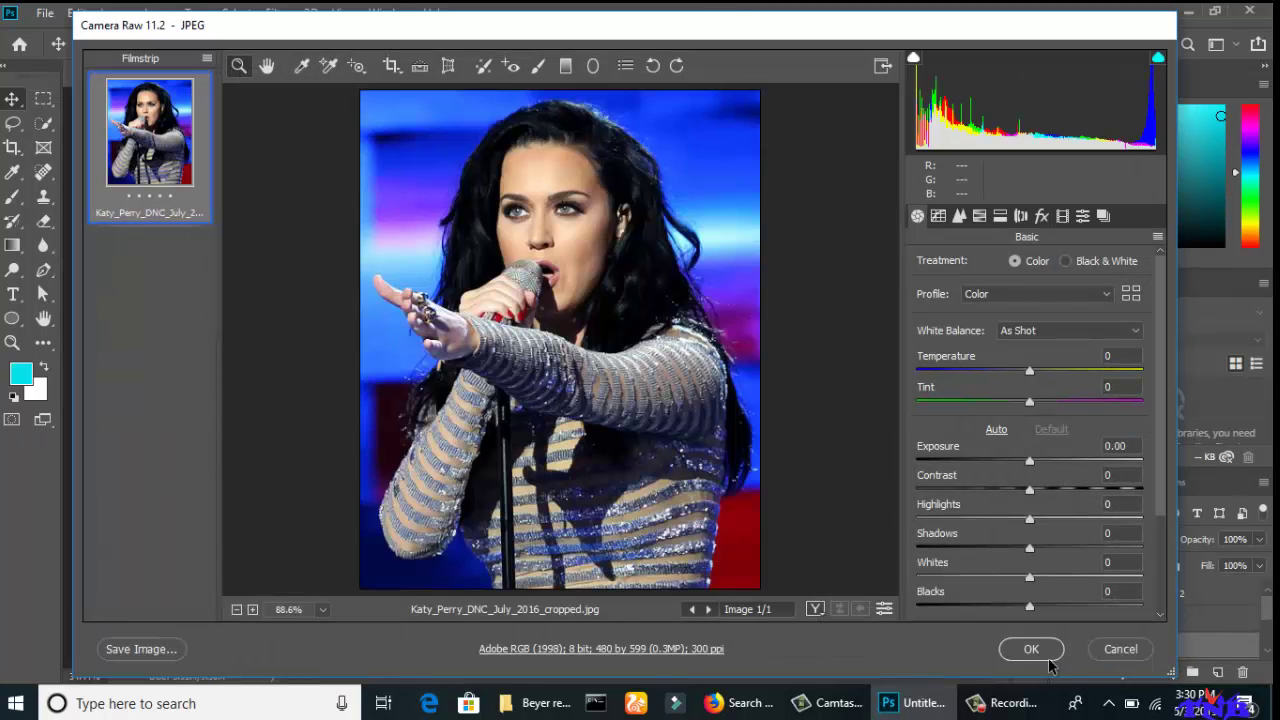
pyautogui.click(1034, 649)
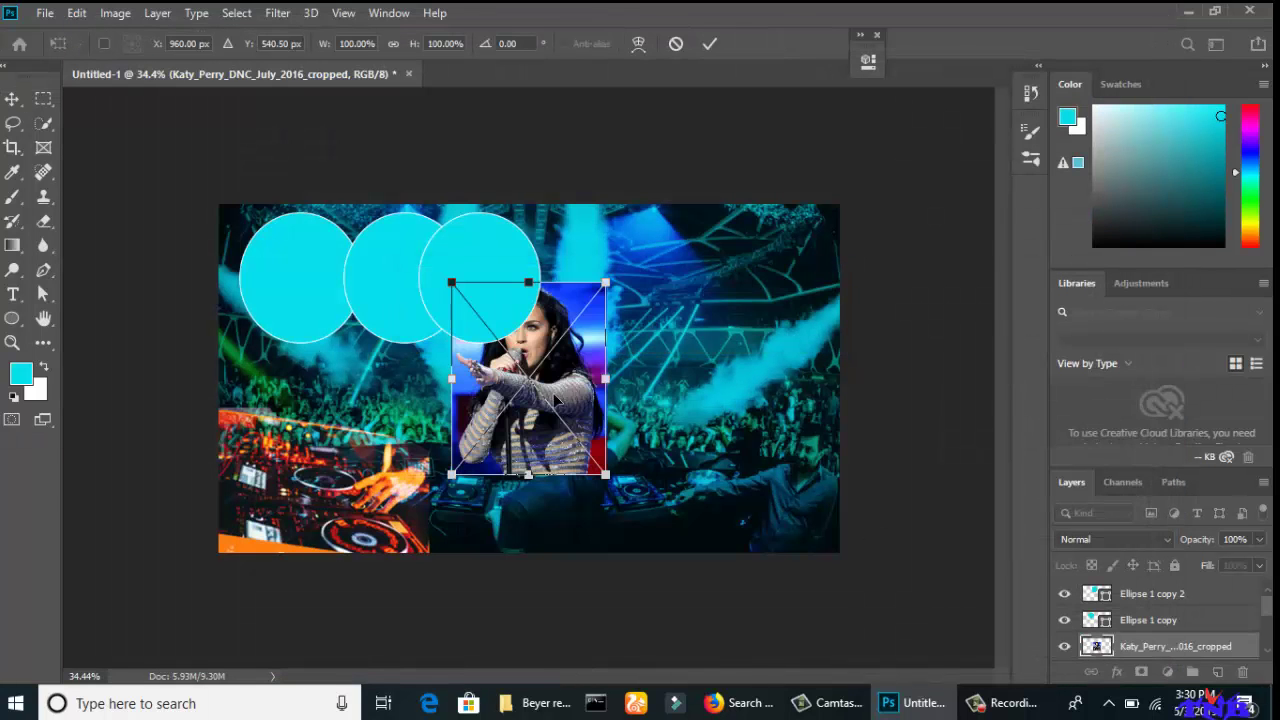
pyautogui.moveTo(545, 390); pyautogui.dragTo(333, 315)
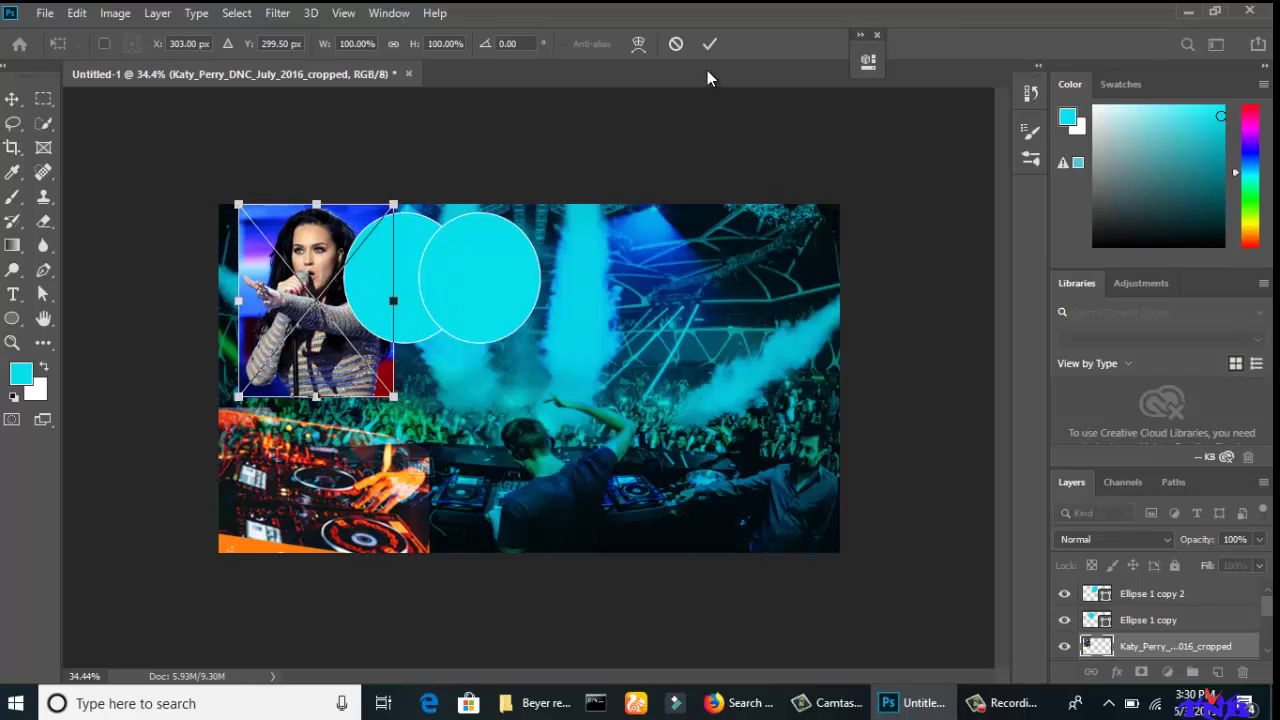
pyautogui.click(707, 44)
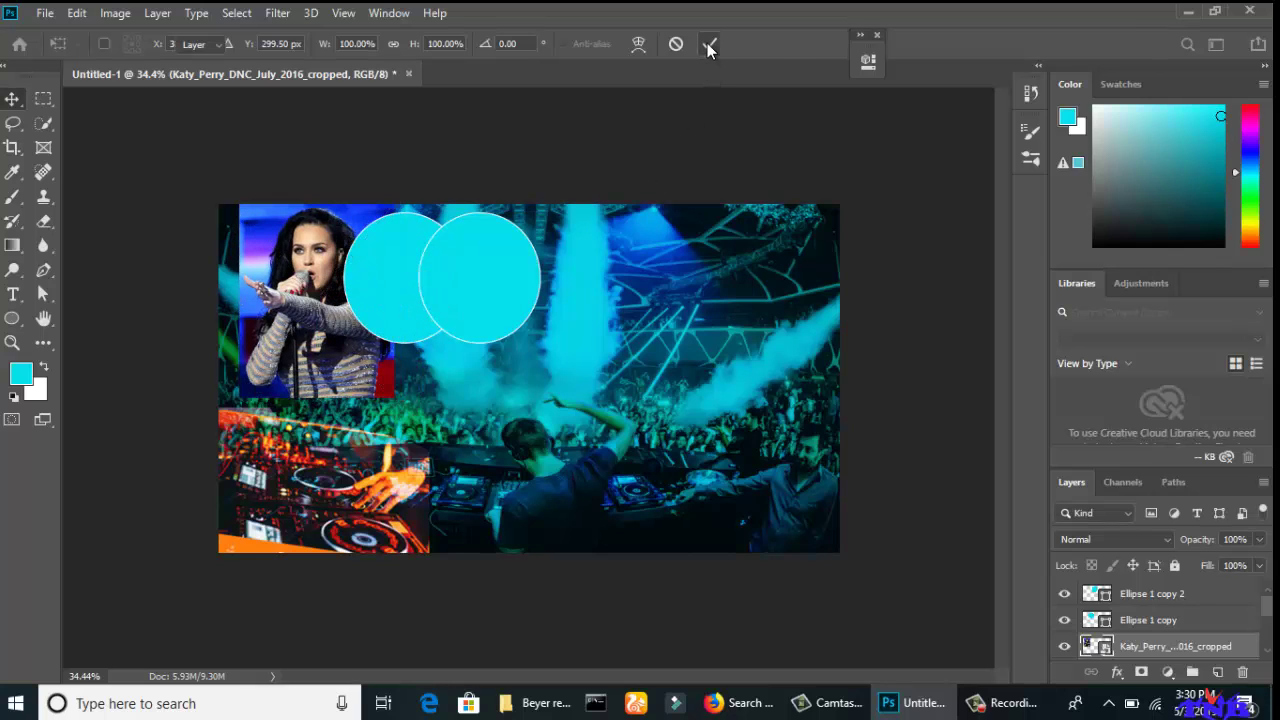
# Clip the singer photo to the left circle and shrink it slightly to fit.
pyautogui.rightClick(1158, 647)
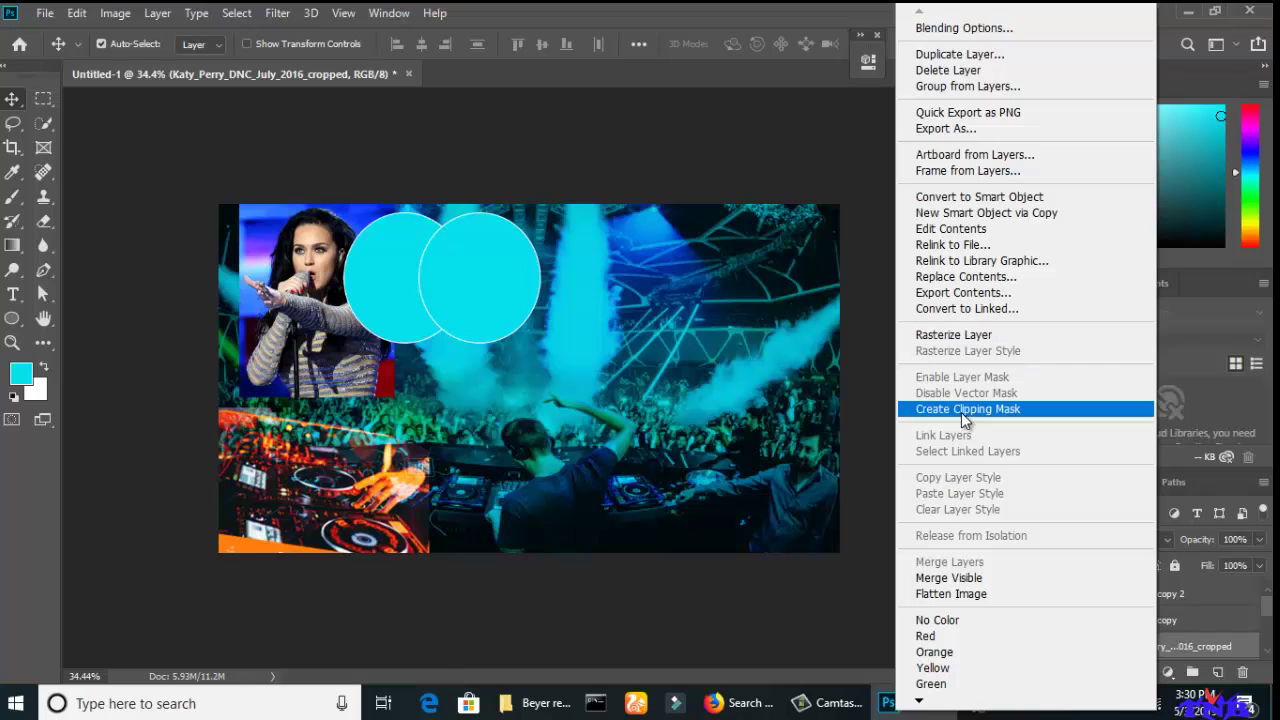
pyautogui.click(926, 409)
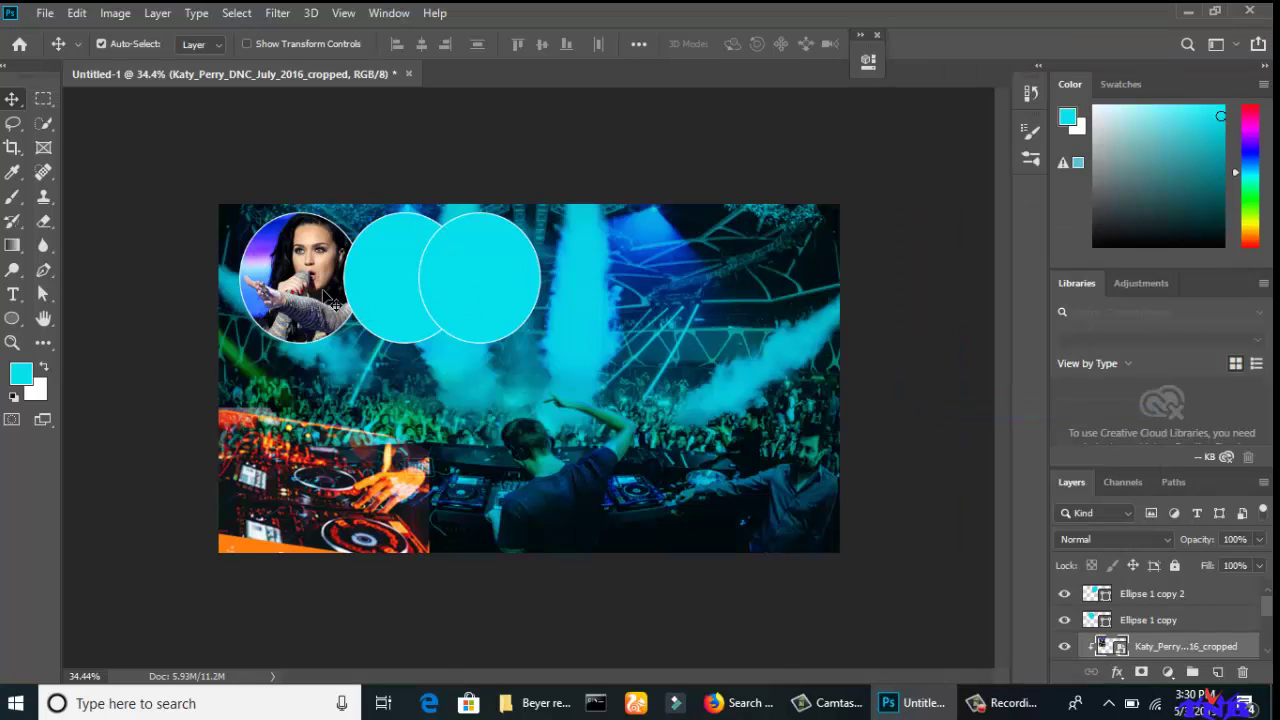
pyautogui.moveTo(324, 296); pyautogui.dragTo(315, 296)
pyautogui.hotkey('ctrl', 't')
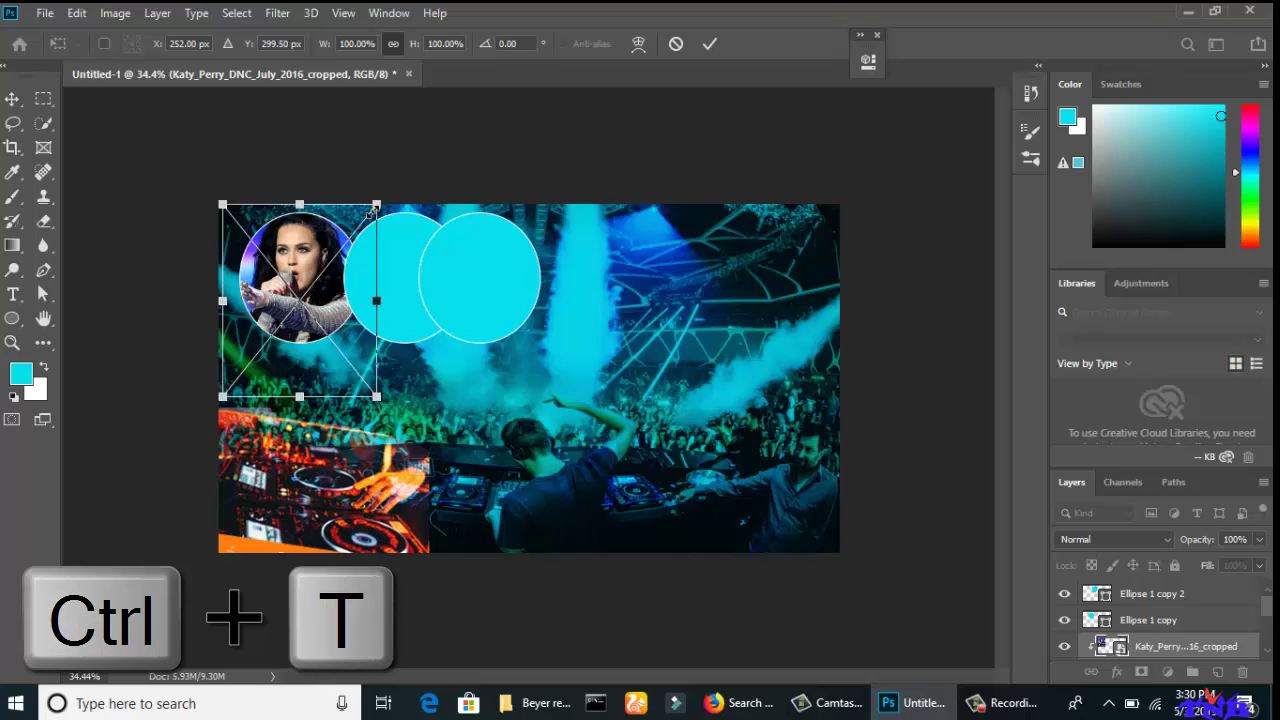
pyautogui.moveTo(376, 205); pyautogui.dragTo(370, 211)
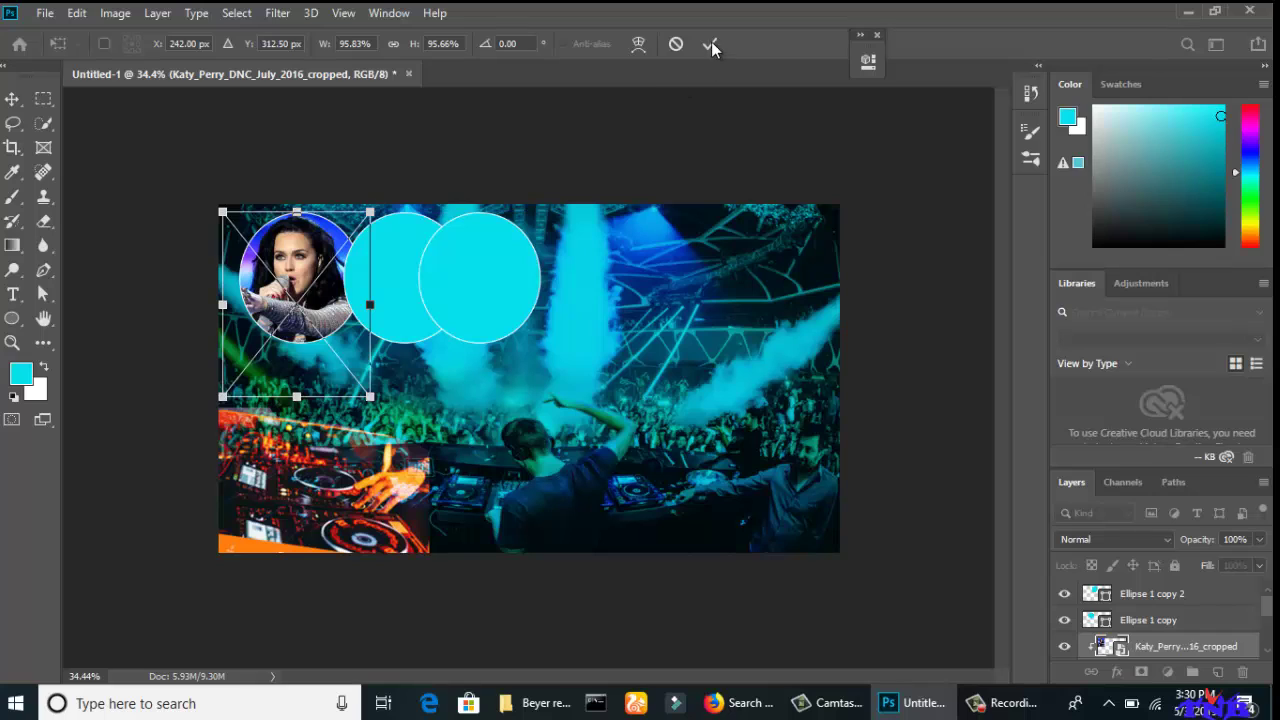
pyautogui.click(709, 44)
pyautogui.click(378, 268)
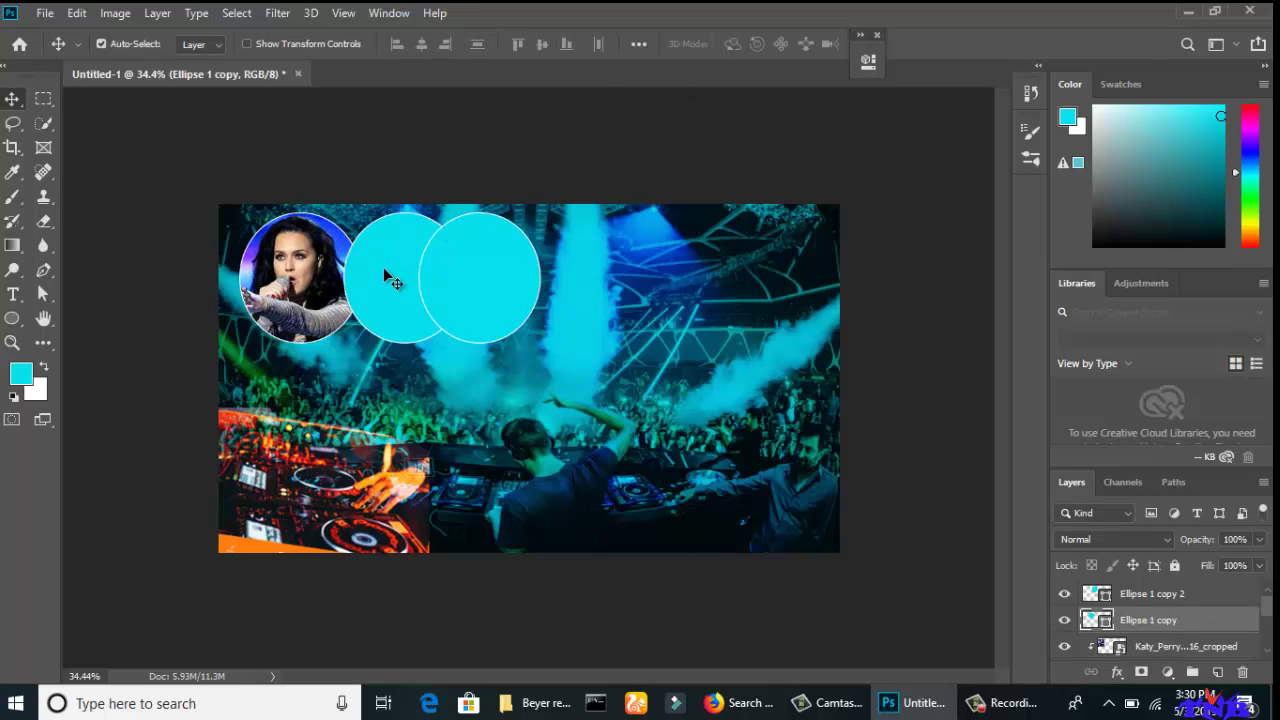
pyautogui.click(535, 703)
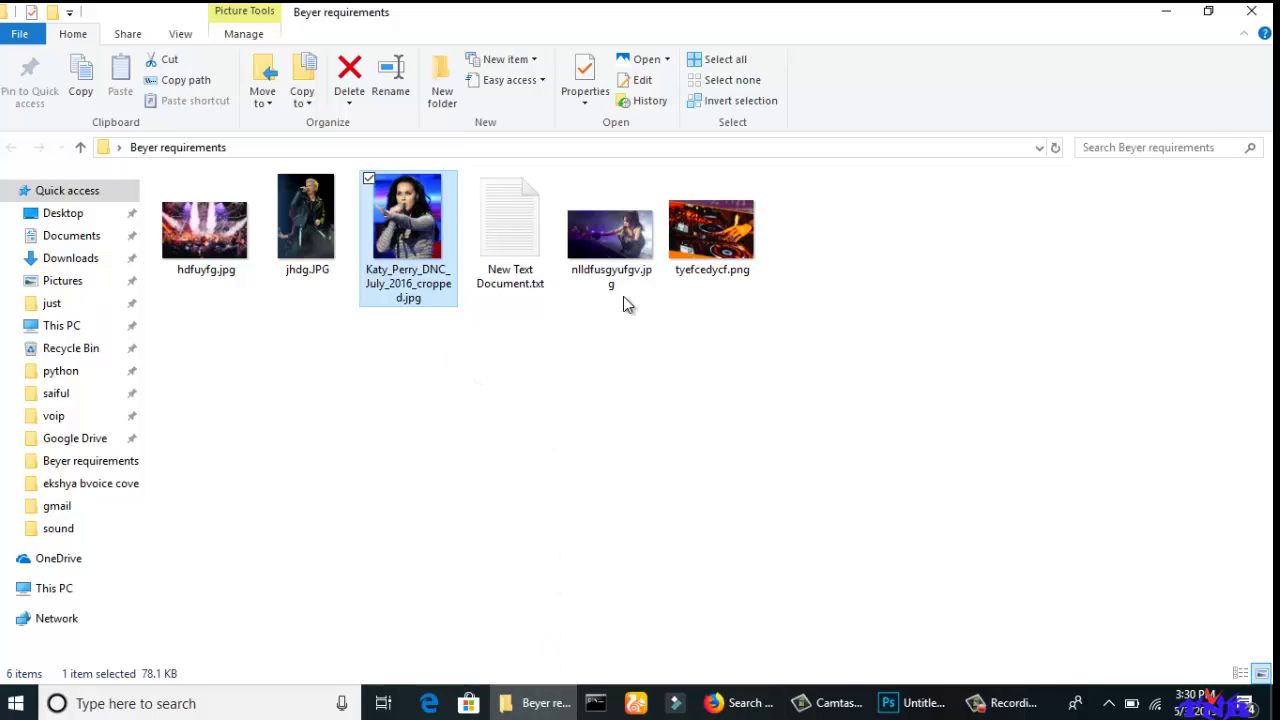
pyautogui.moveTo(306, 230)
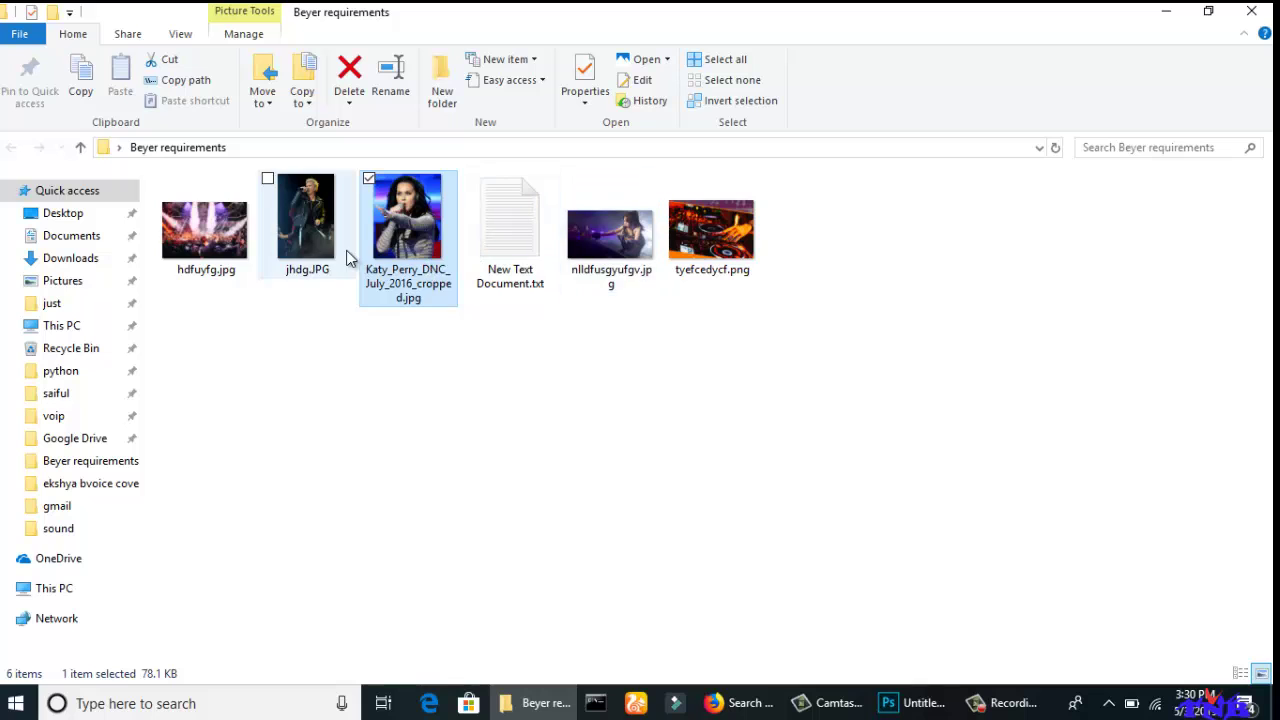
# Place jhdg.JPG and move and narrow it over the middle circle.
pyautogui.click(325, 255)
pyautogui.moveTo(338, 296); pyautogui.dragTo(436, 344)
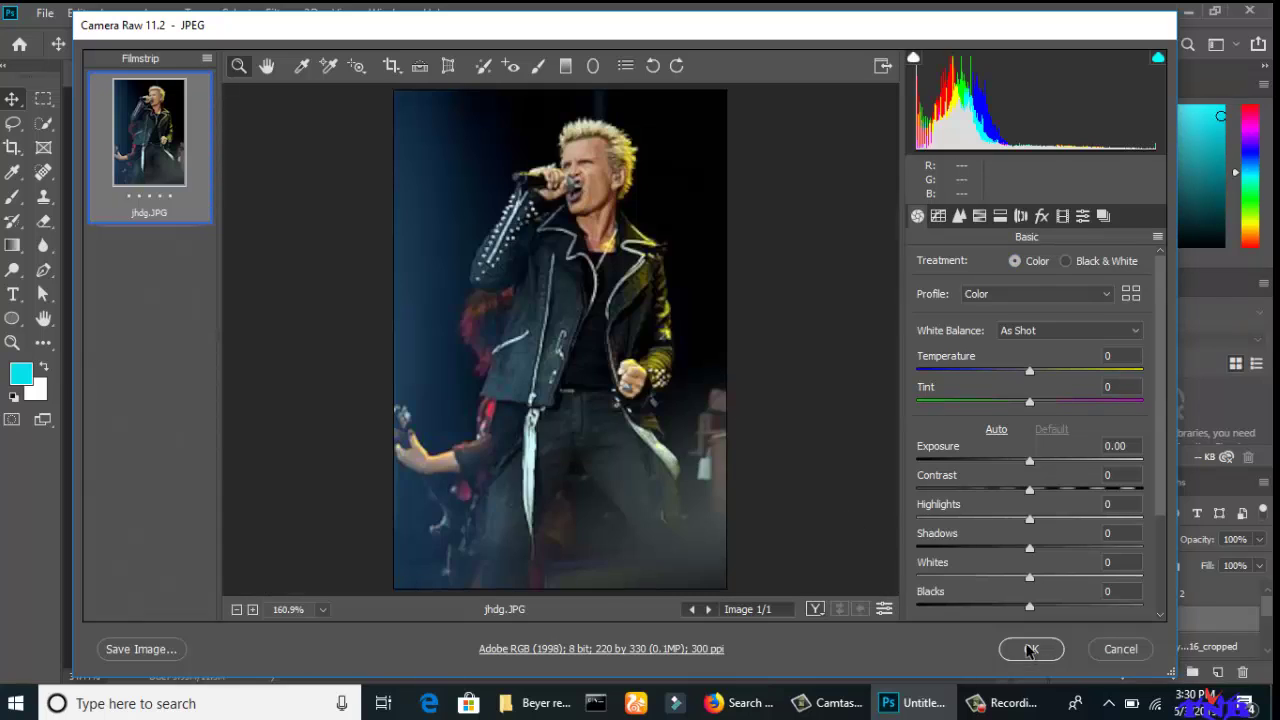
pyautogui.click(1031, 649)
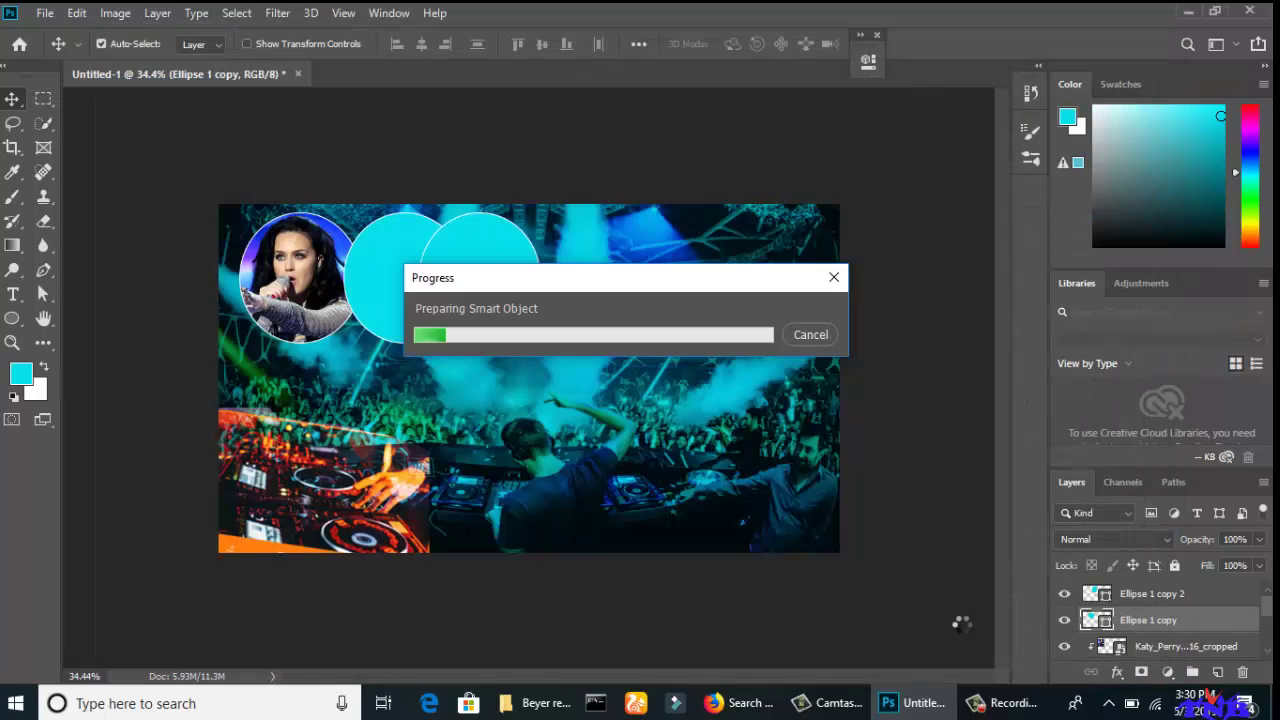
pyautogui.moveTo(533, 398)
pyautogui.mouseDown()
pyautogui.moveTo(399, 298)
pyautogui.moveTo(510, 374)
pyautogui.mouseUp()
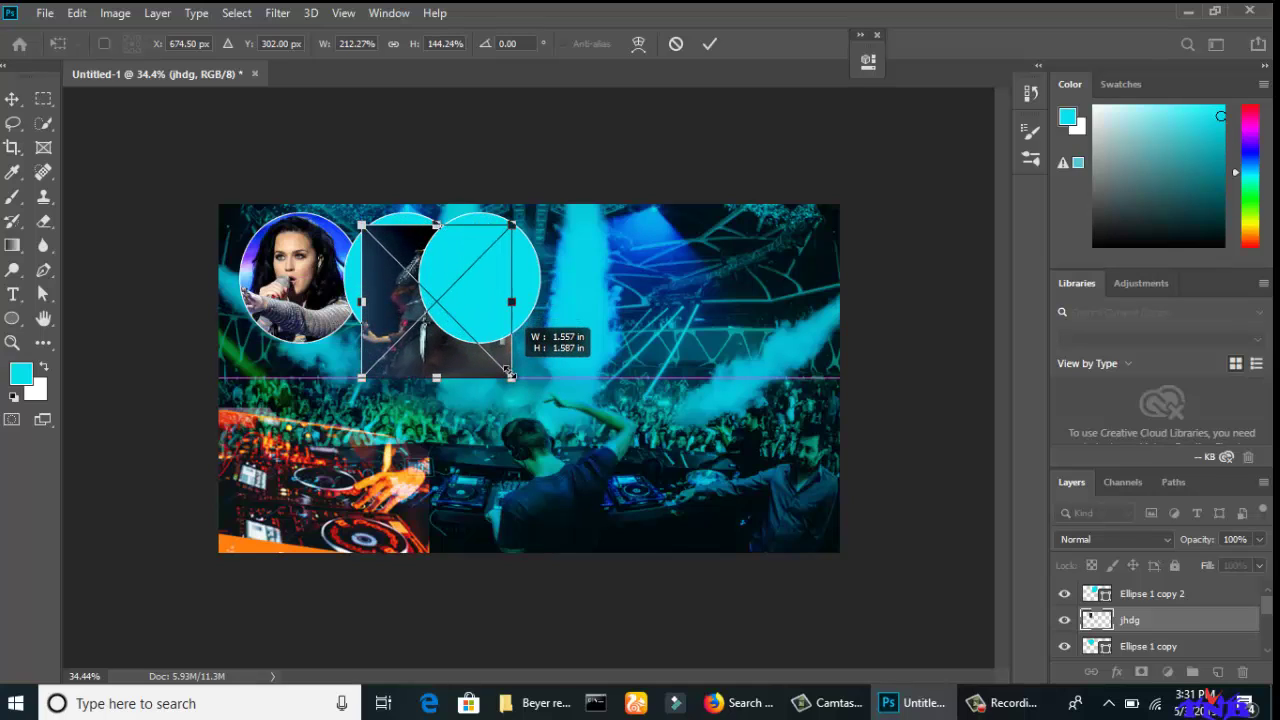
pyautogui.moveTo(456, 350)
pyautogui.mouseDown()
pyautogui.moveTo(422, 350)
pyautogui.moveTo(410, 334)
pyautogui.mouseUp()
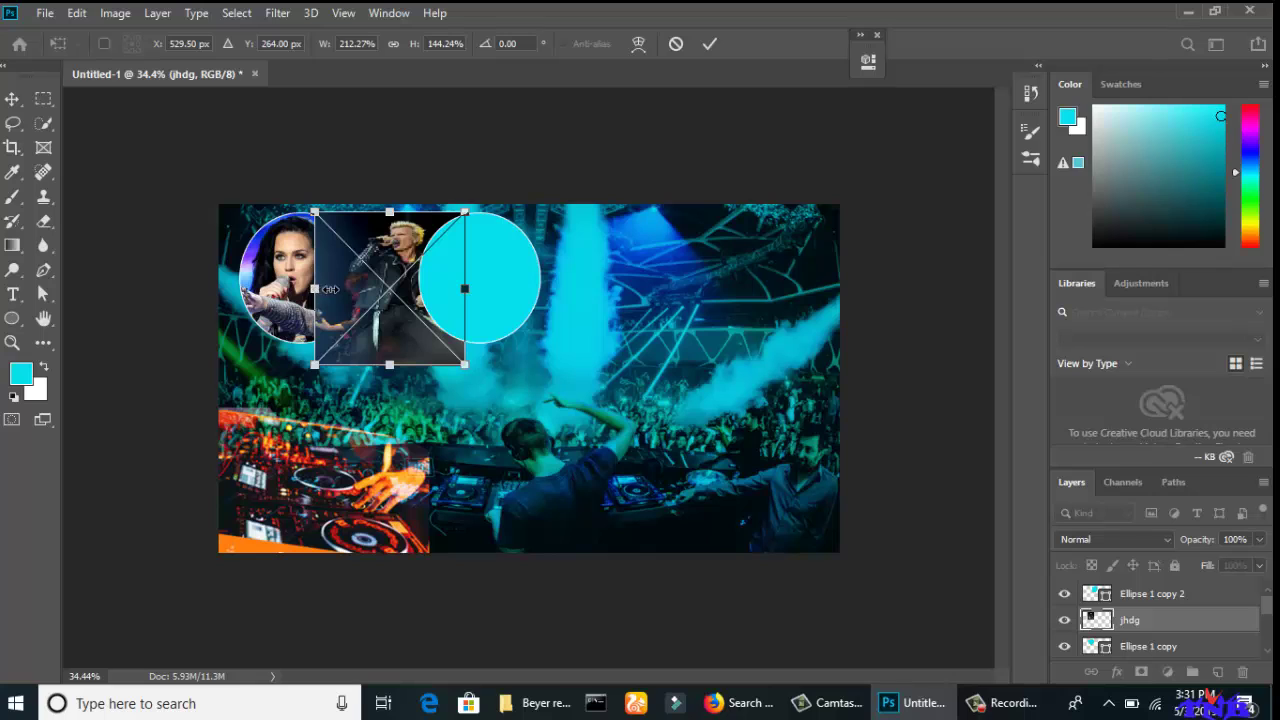
pyautogui.moveTo(330, 289); pyautogui.dragTo(350, 289)
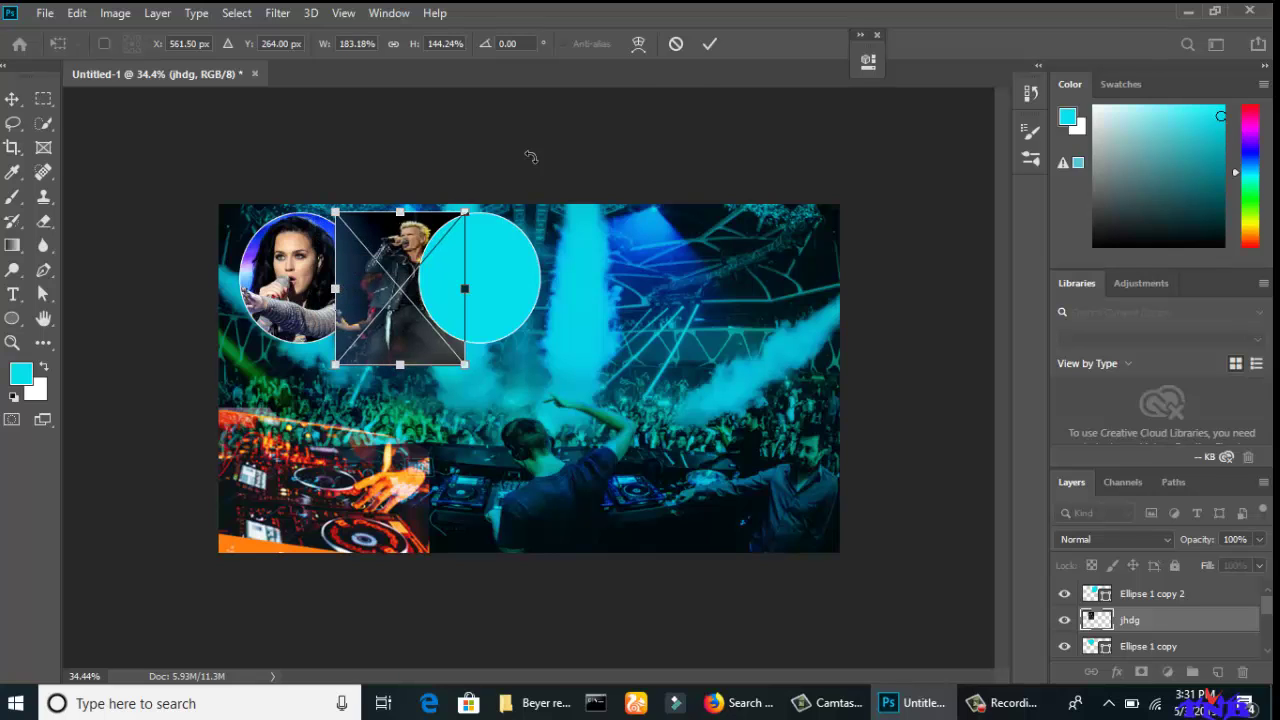
pyautogui.click(709, 43)
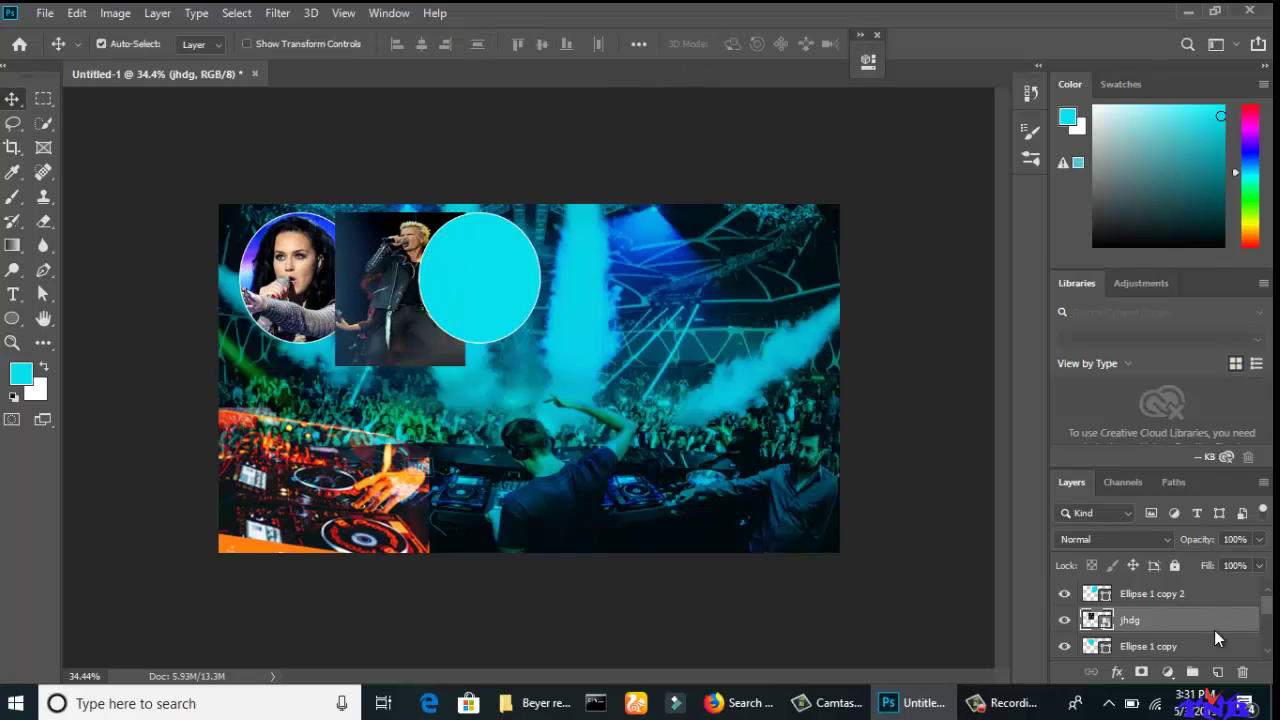
# Clip the jhdg photo to the middle circle and reposition it within.
pyautogui.rightClick(1214, 630)
pyautogui.click(1074, 409)
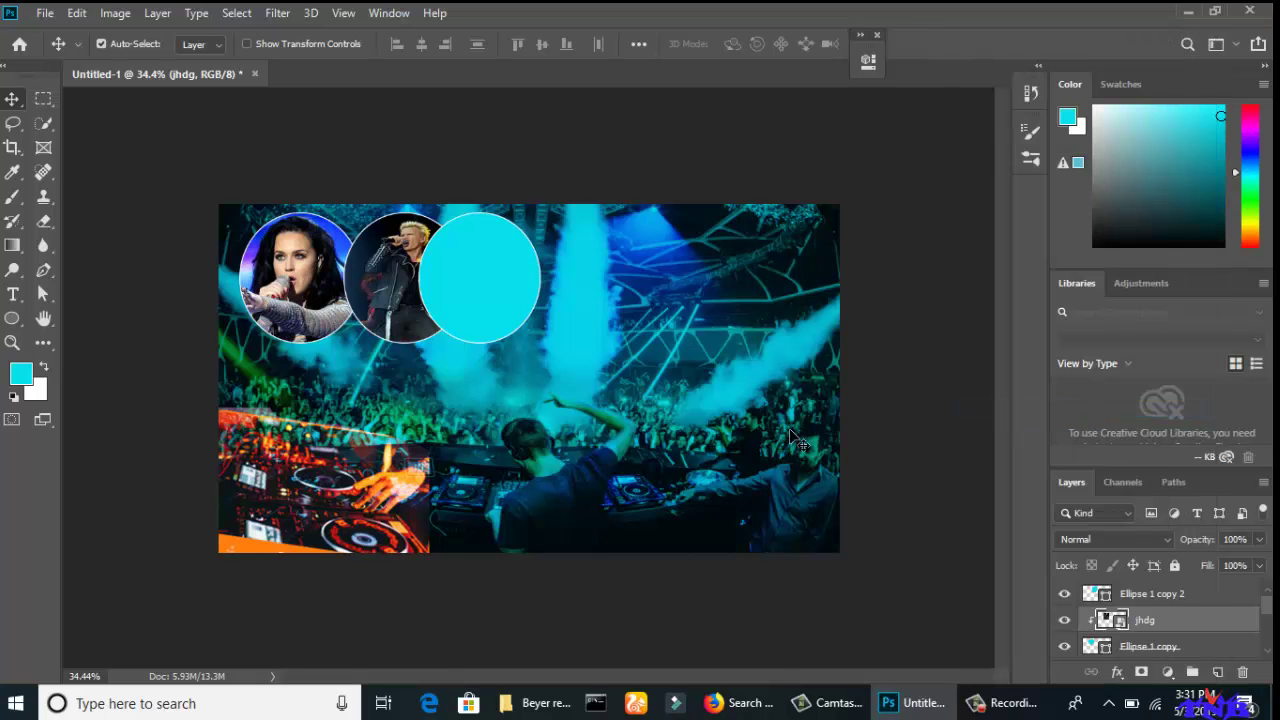
pyautogui.moveTo(405, 292); pyautogui.dragTo(476, 282)
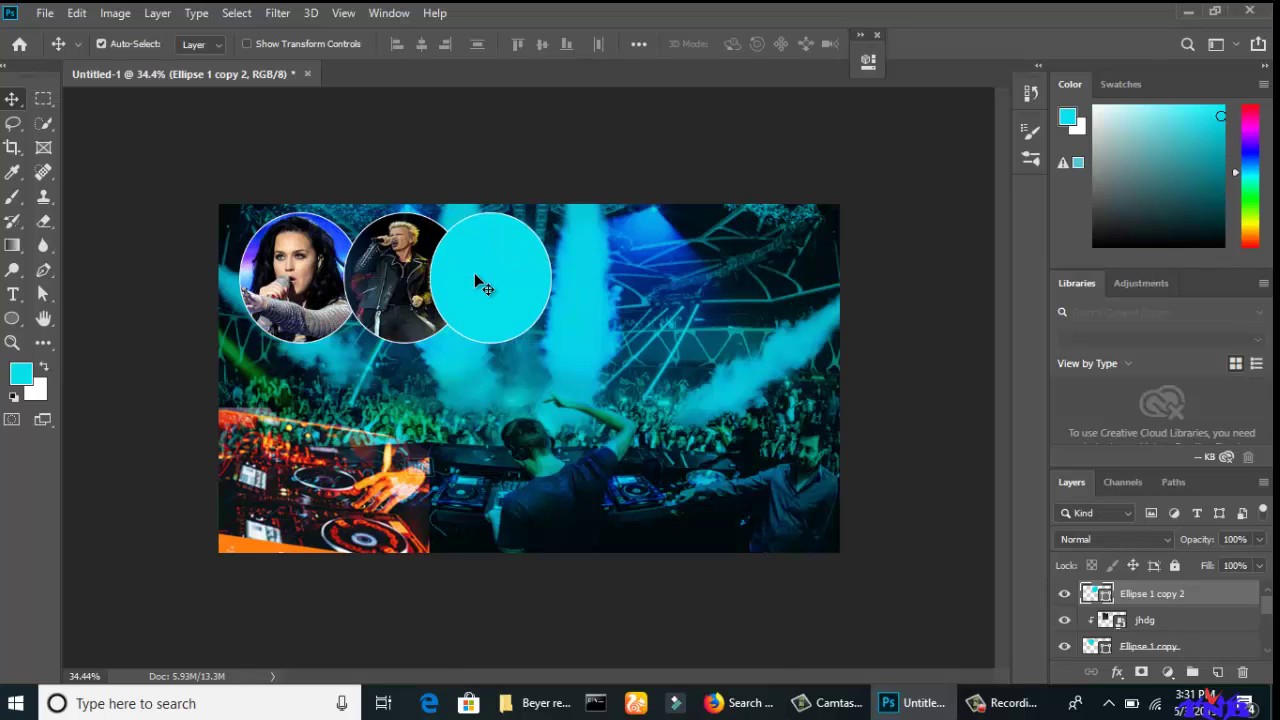
# Place nlldfusgyufgv.jpg into the banner and clip it to the third circle.
pyautogui.click(540, 703)
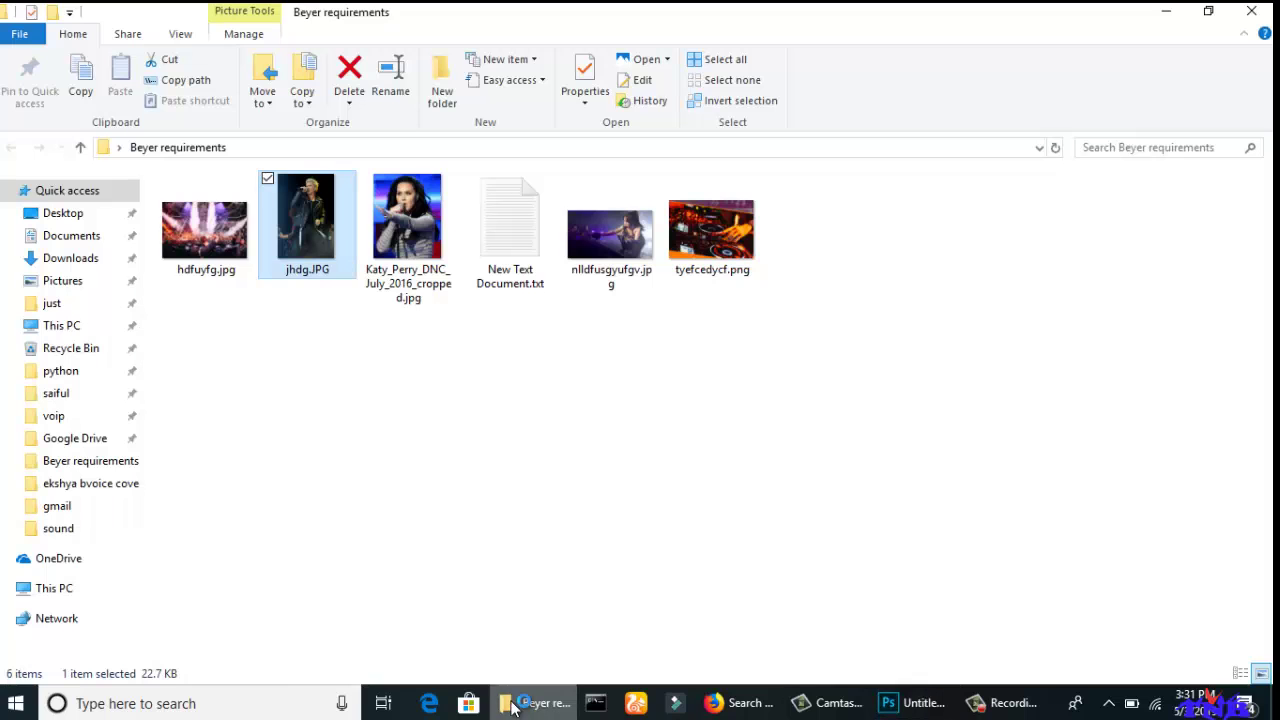
pyautogui.moveTo(616, 285); pyautogui.dragTo(484, 268)
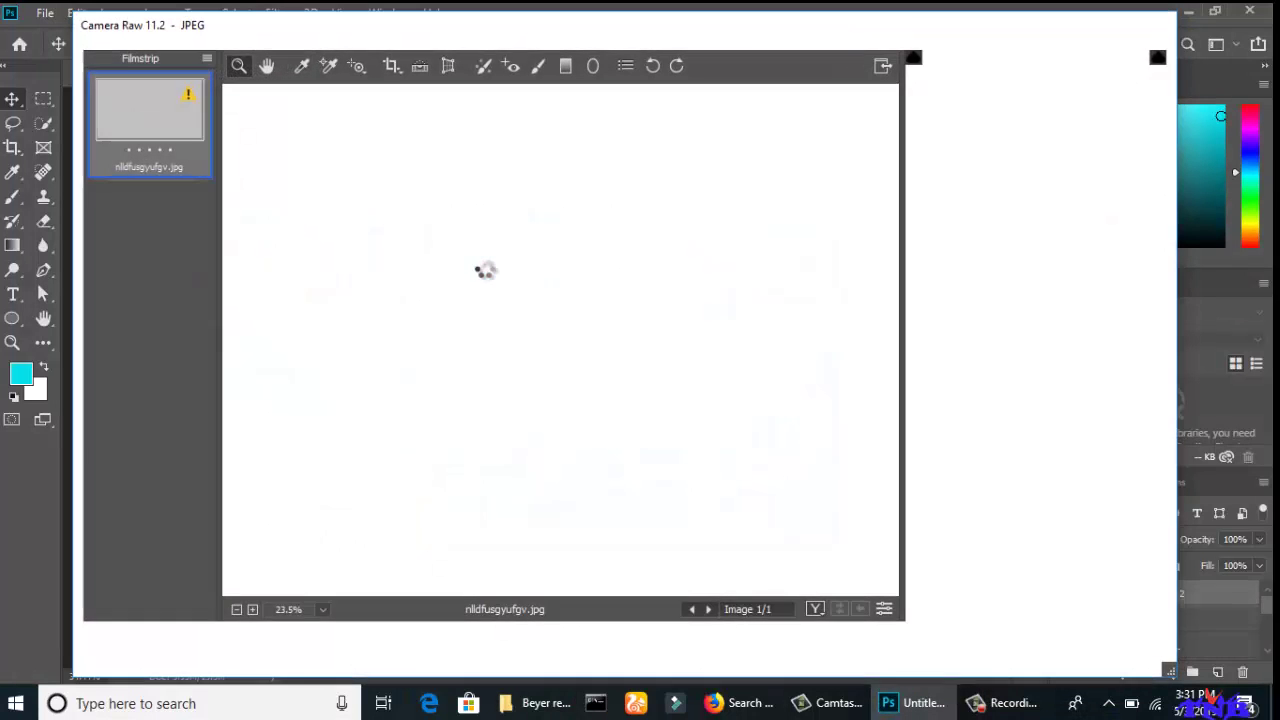
pyautogui.press('Return')
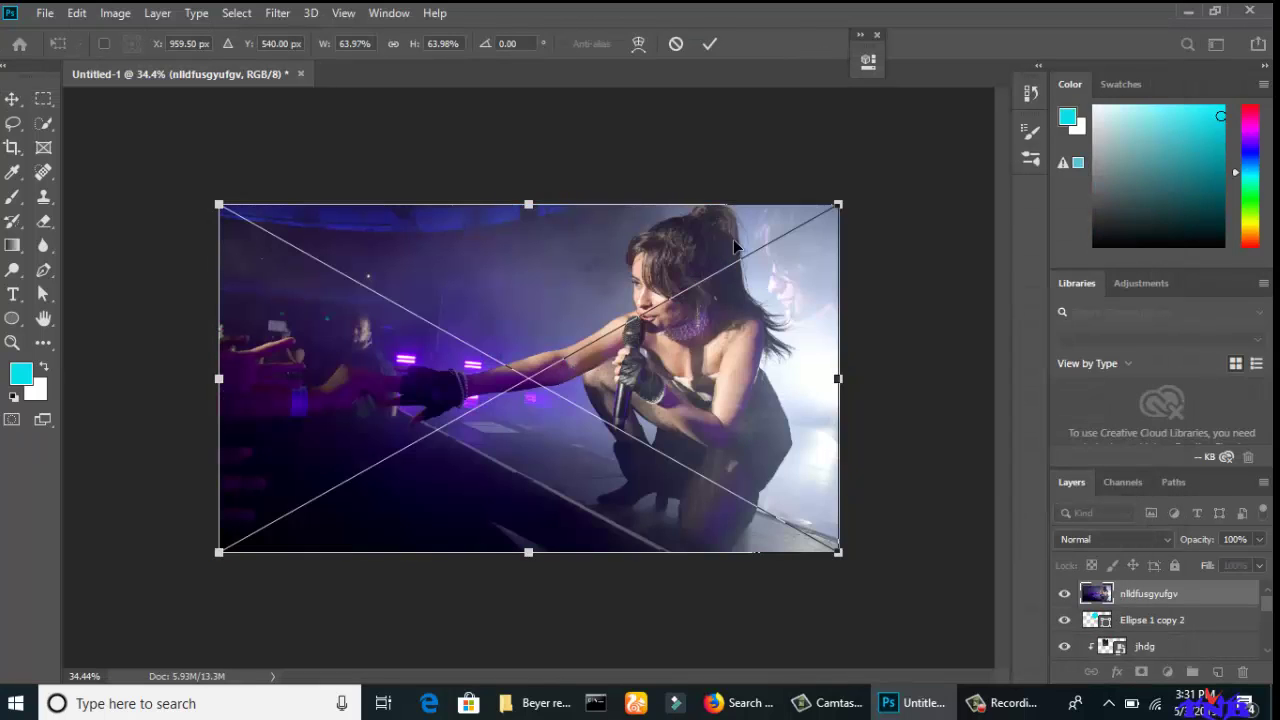
pyautogui.click(709, 47)
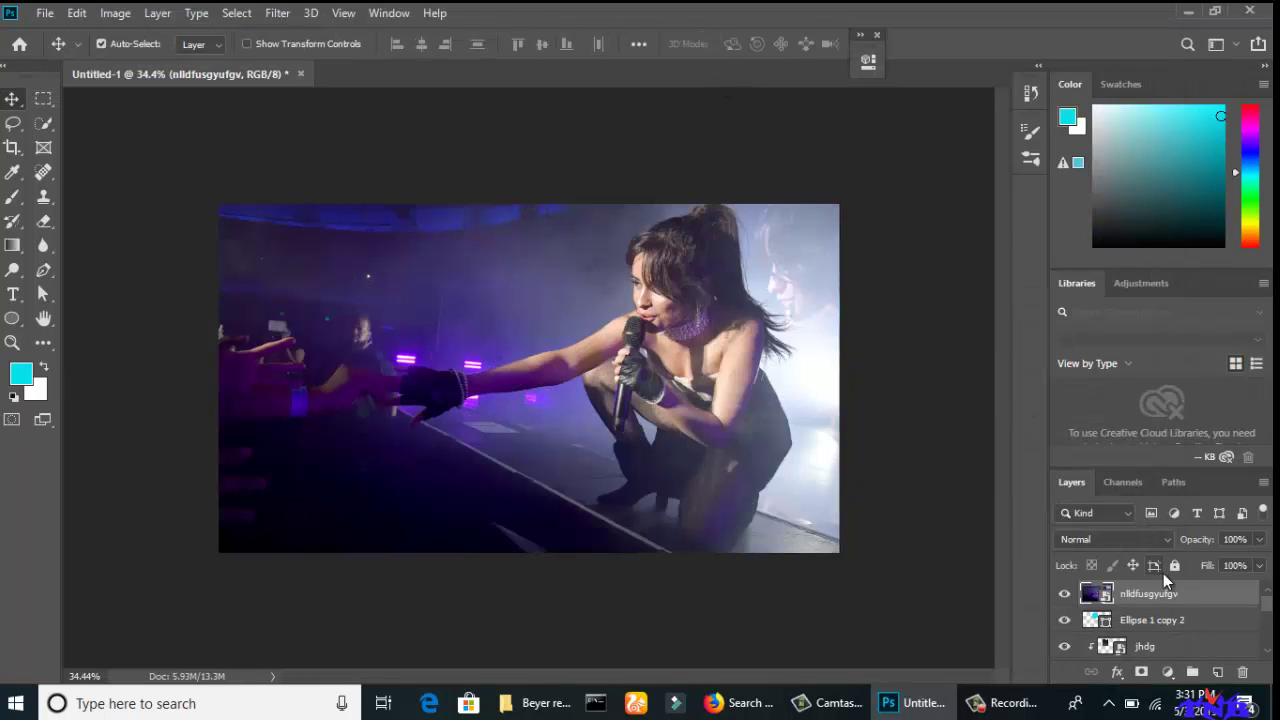
pyautogui.rightClick(1165, 592)
pyautogui.click(976, 408)
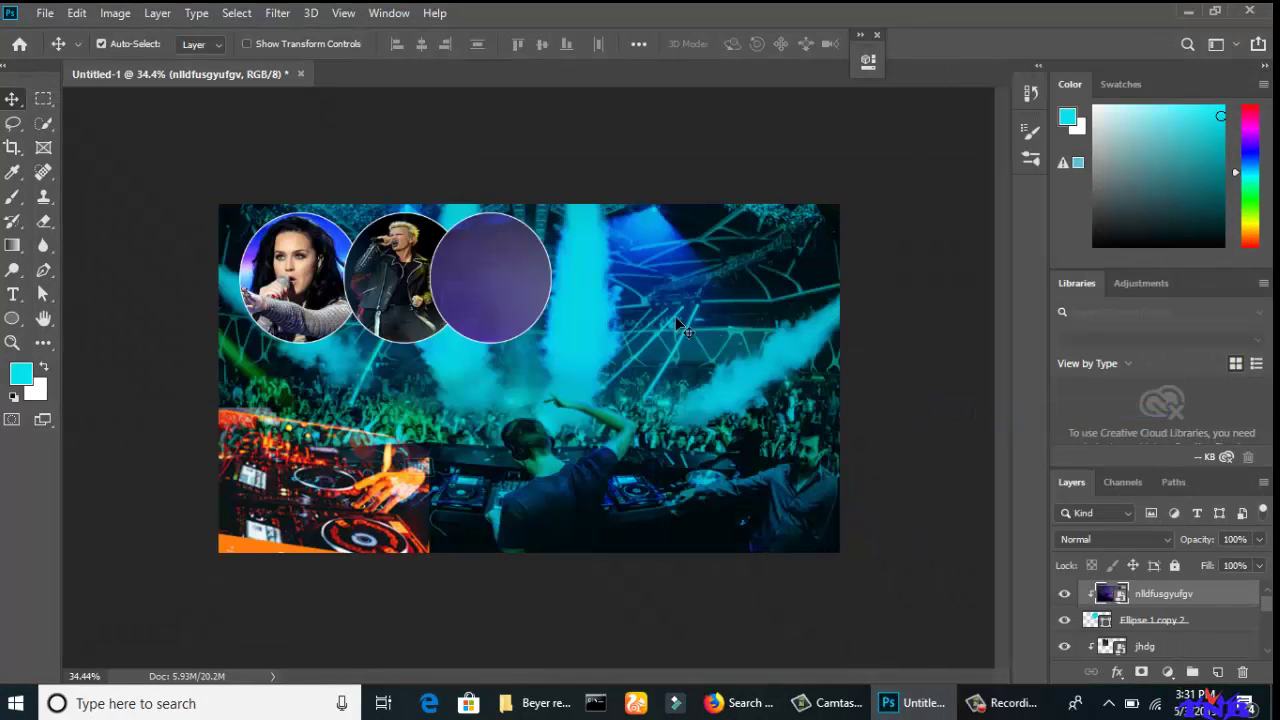
# Scale the clipped nlldfusgyufgv photo down to fit the right circle.
pyautogui.hotkey('ctrl', 't')
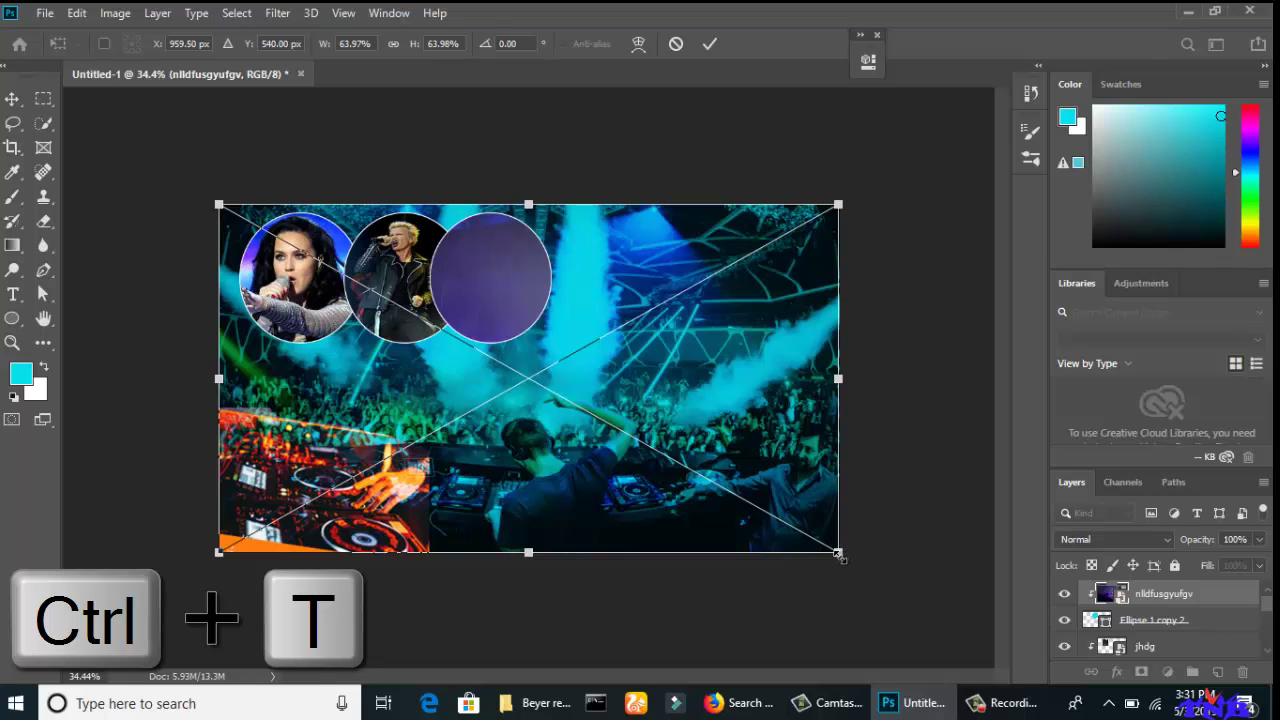
pyautogui.moveTo(838, 553)
pyautogui.mouseDown()
pyautogui.moveTo(594, 442)
pyautogui.moveTo(589, 459)
pyautogui.mouseUp()
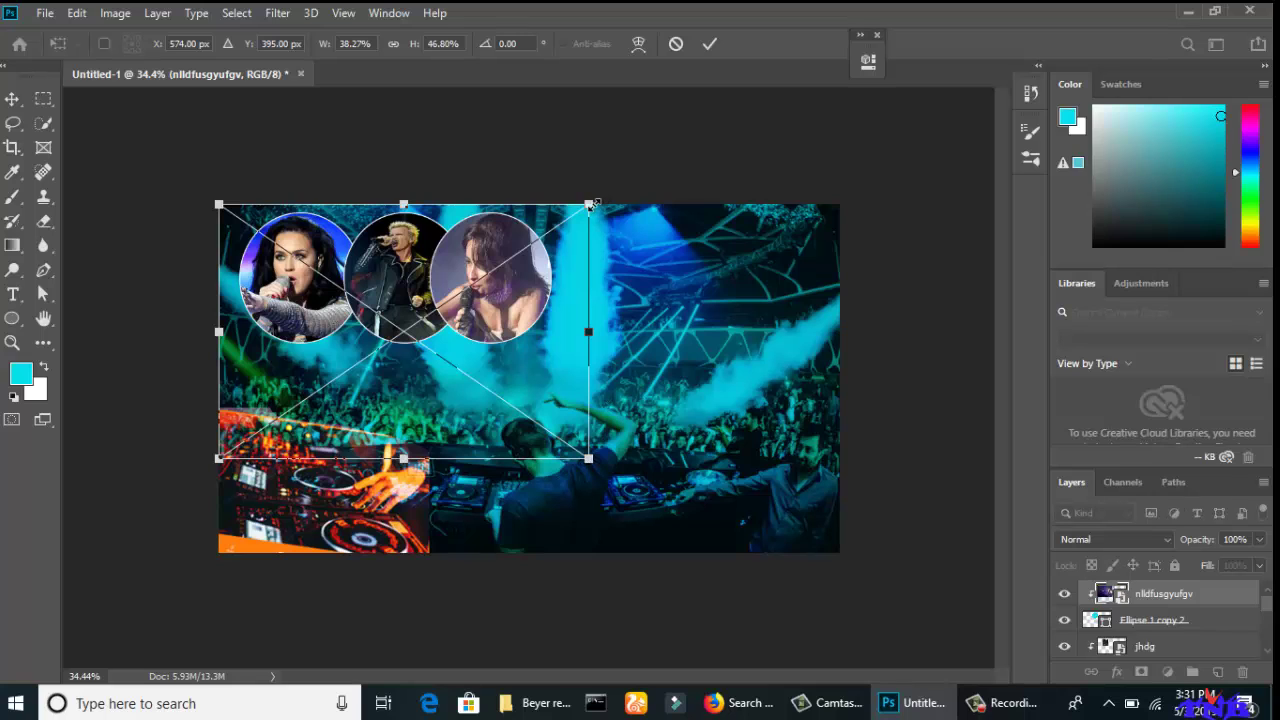
pyautogui.moveTo(589, 205); pyautogui.dragTo(573, 212)
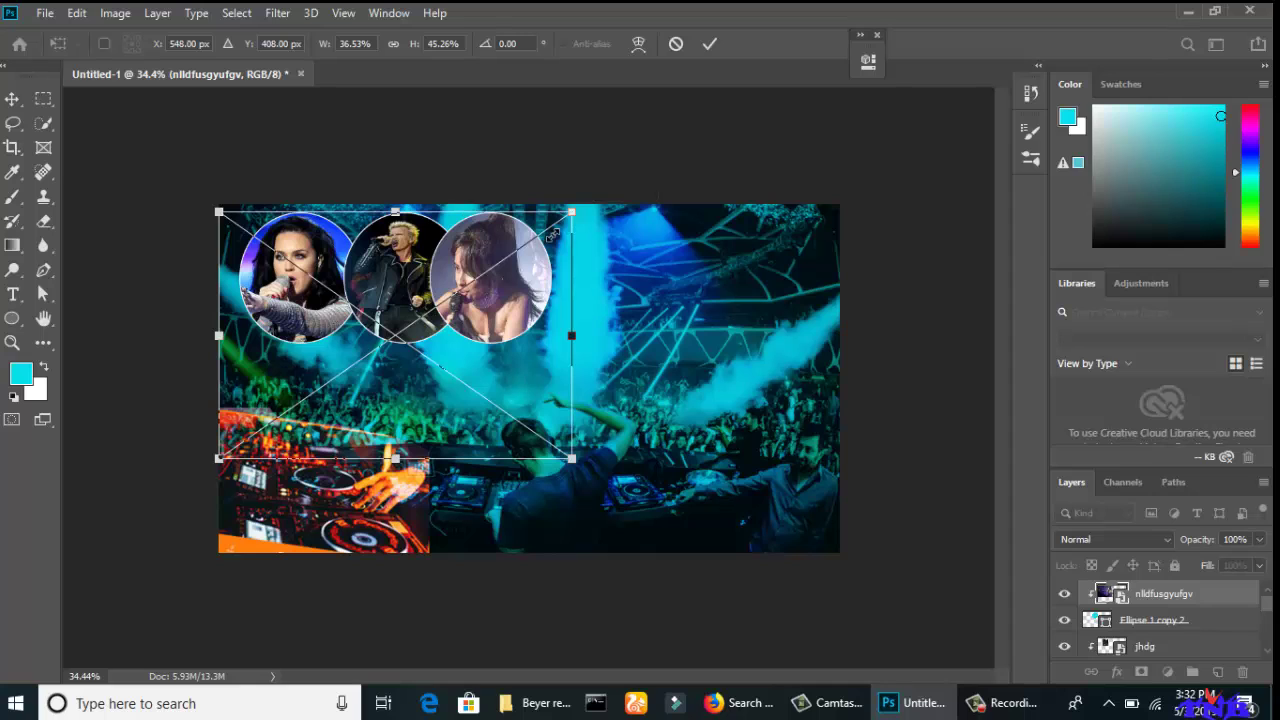
pyautogui.moveTo(219, 458); pyautogui.dragTo(285, 382)
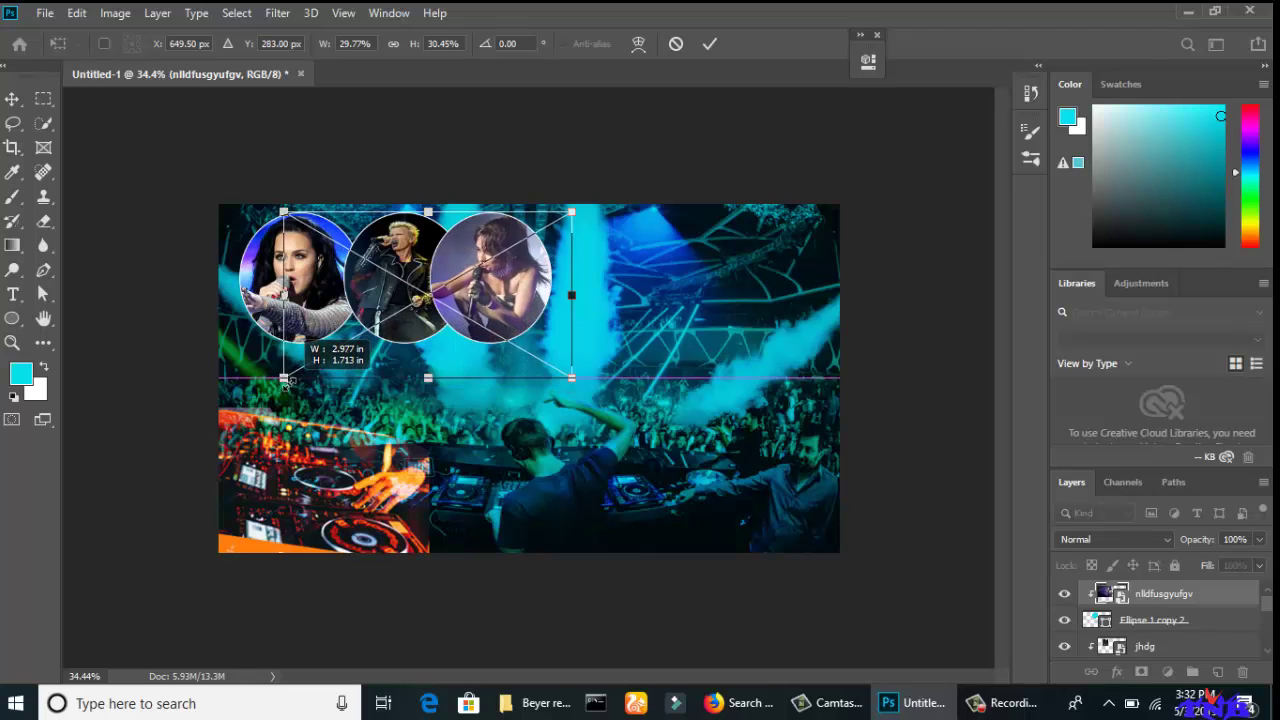
pyautogui.click(708, 48)
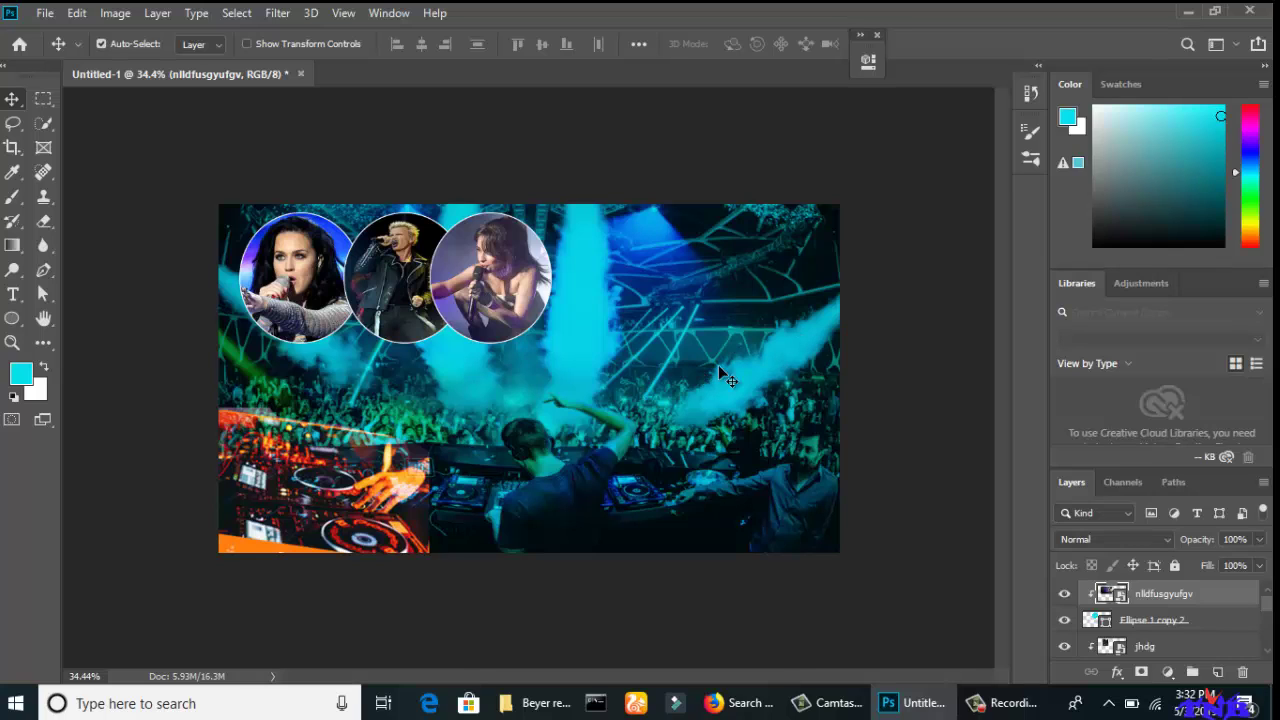
pyautogui.click(538, 707)
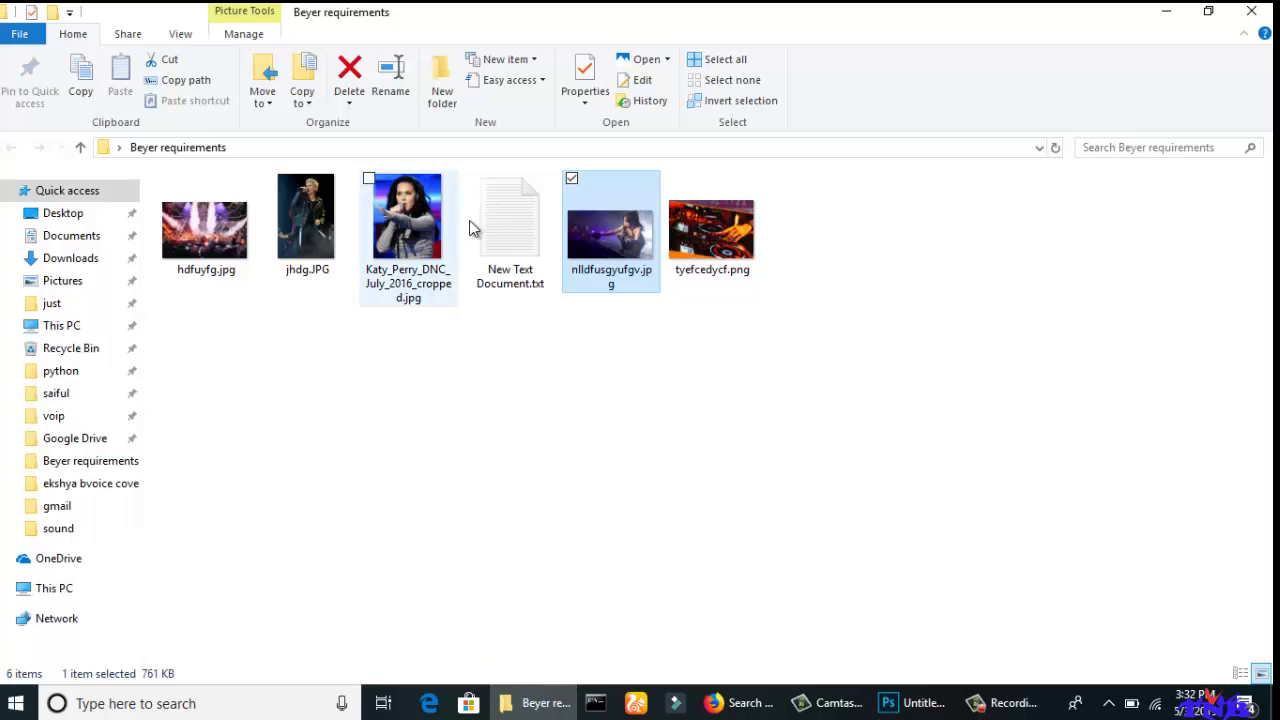
# Copy the event name DJ-NY-PARTY from New Text Document.txt in Notepad.
pyautogui.click(511, 245)
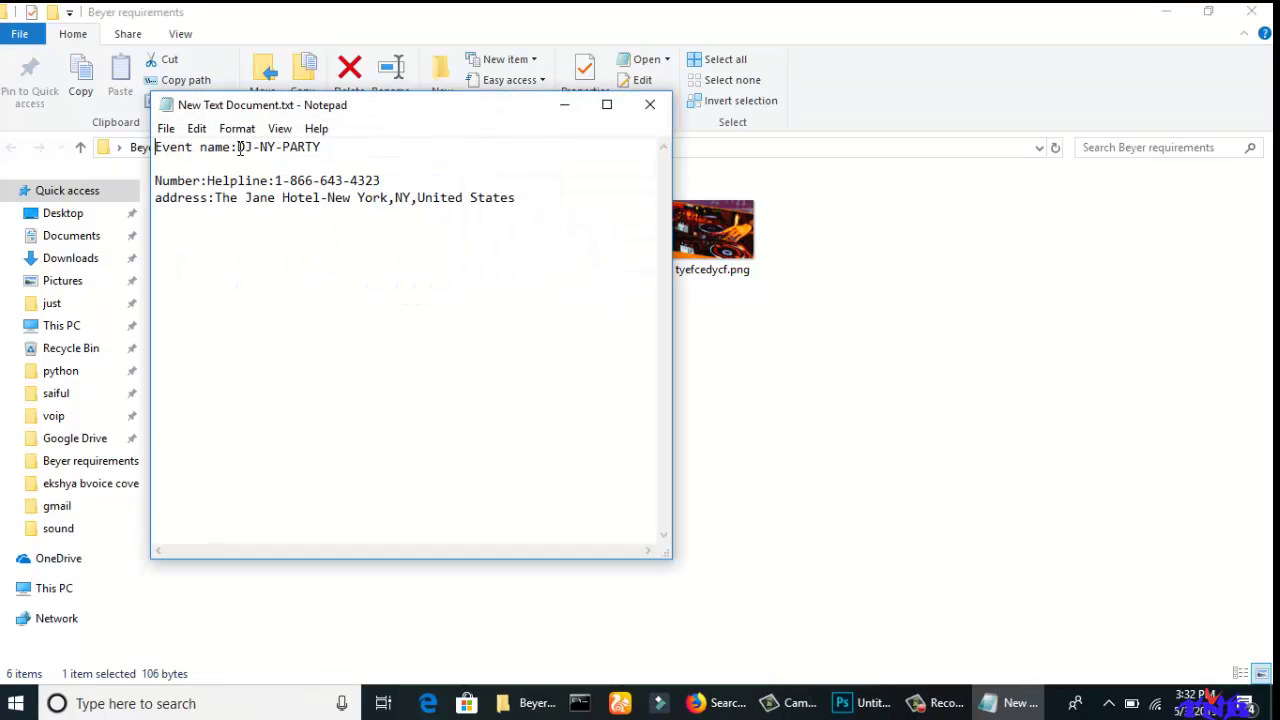
pyautogui.moveTo(240, 148); pyautogui.dragTo(326, 147)
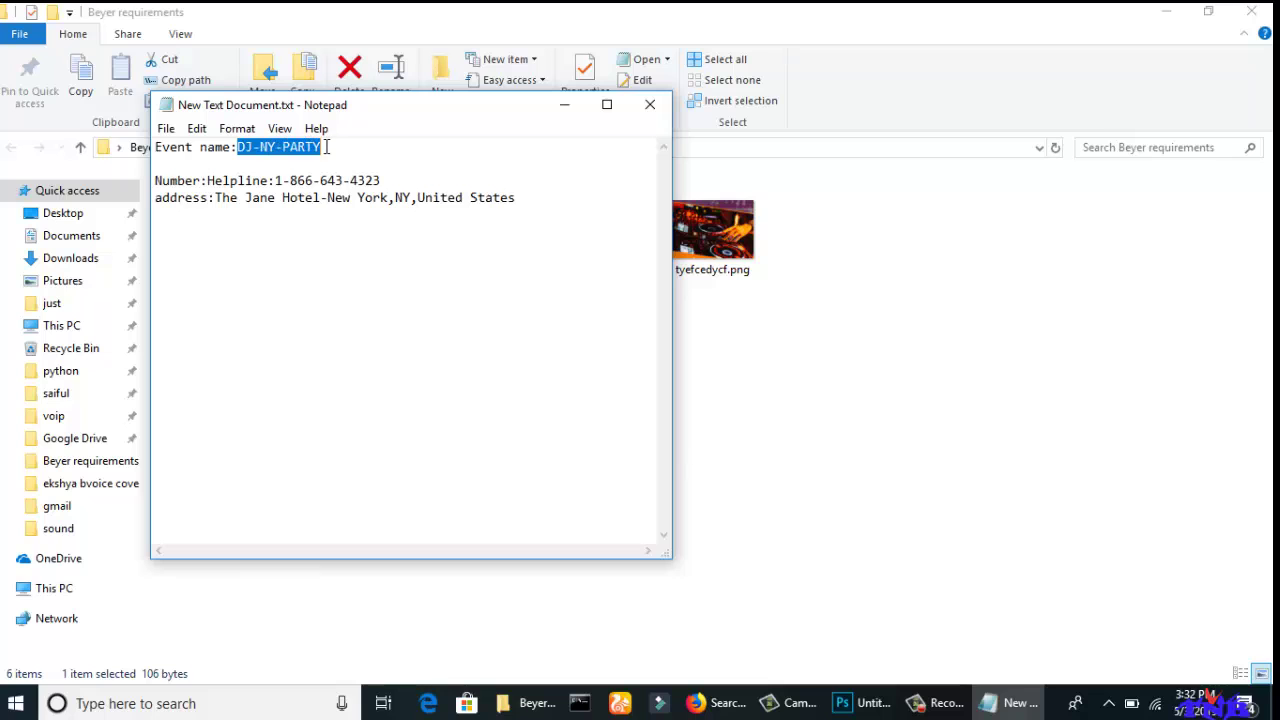
pyautogui.rightClick(312, 150)
pyautogui.click(350, 205)
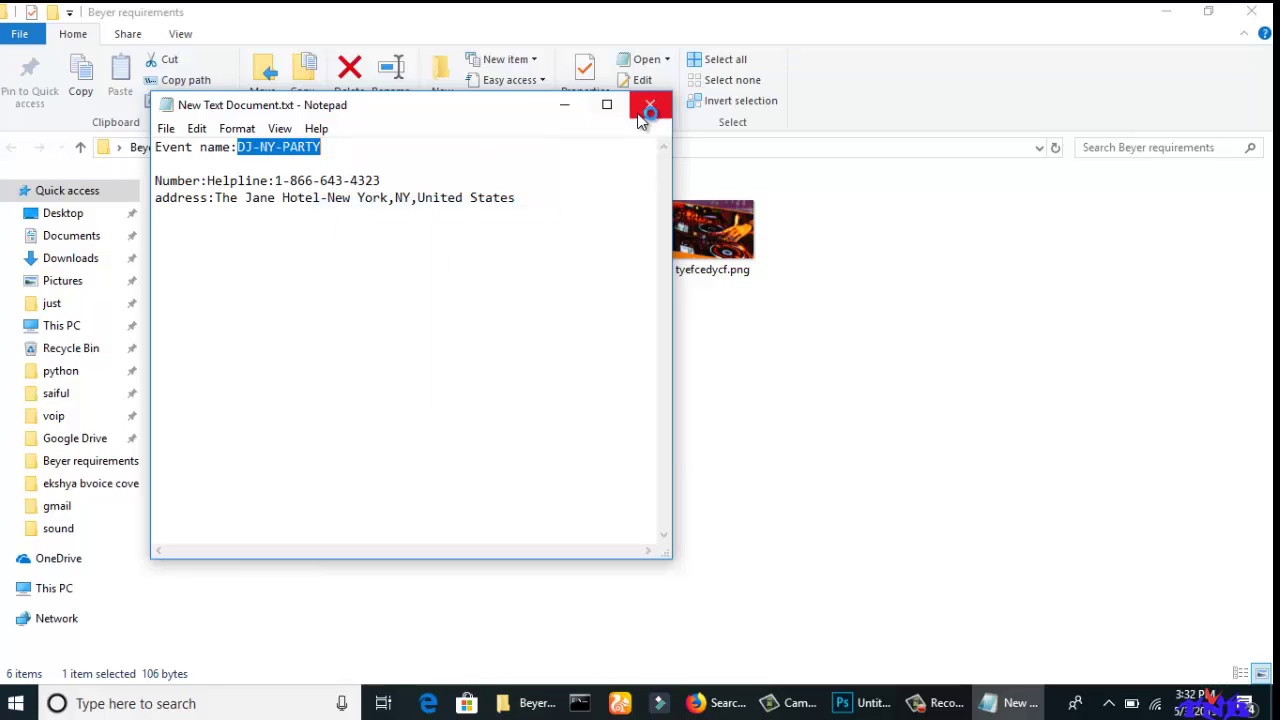
pyautogui.click(860, 703)
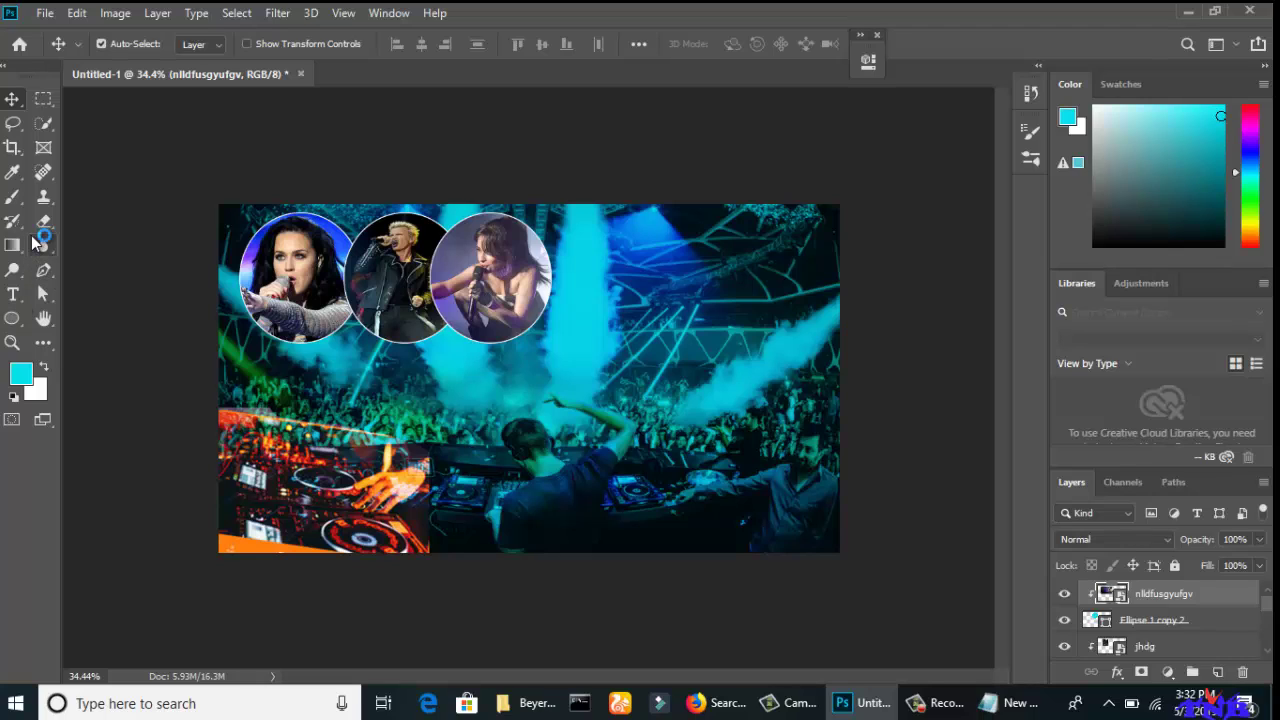
# Type the party title on a new text line near the banner's top centre.
pyautogui.moveTo(13, 294); pyautogui.dragTo(72, 294)
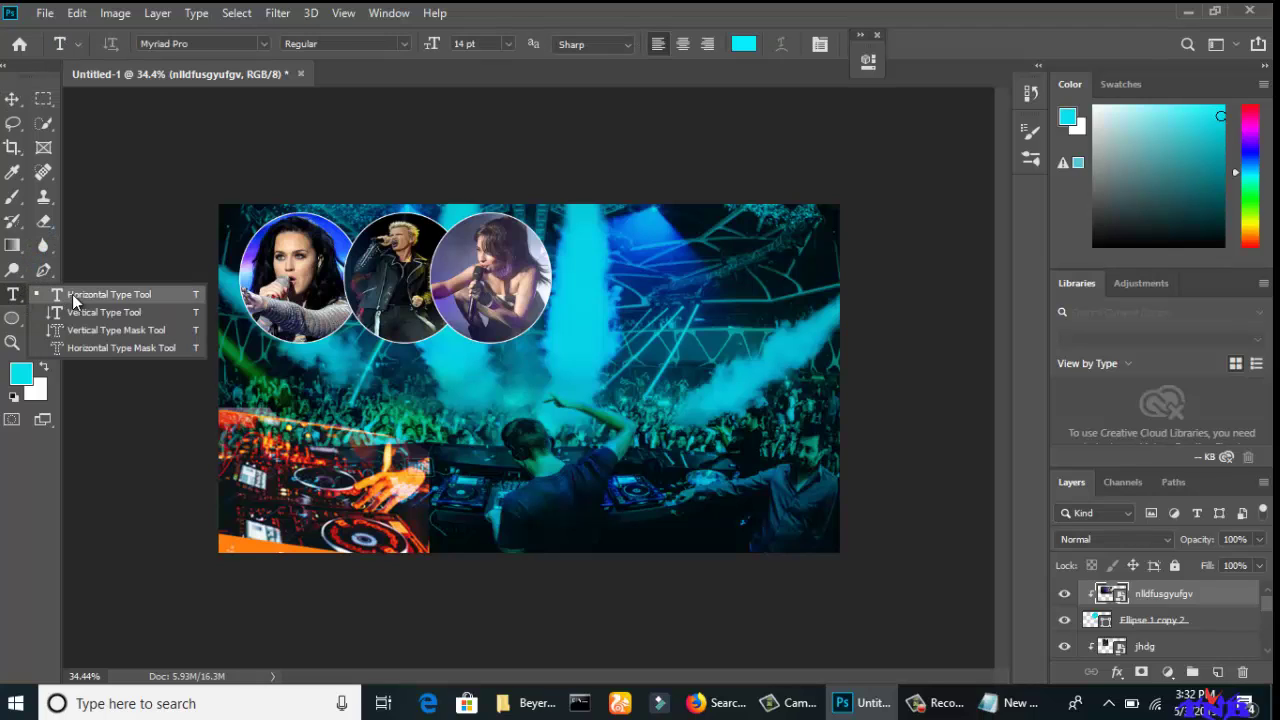
pyautogui.click(578, 233)
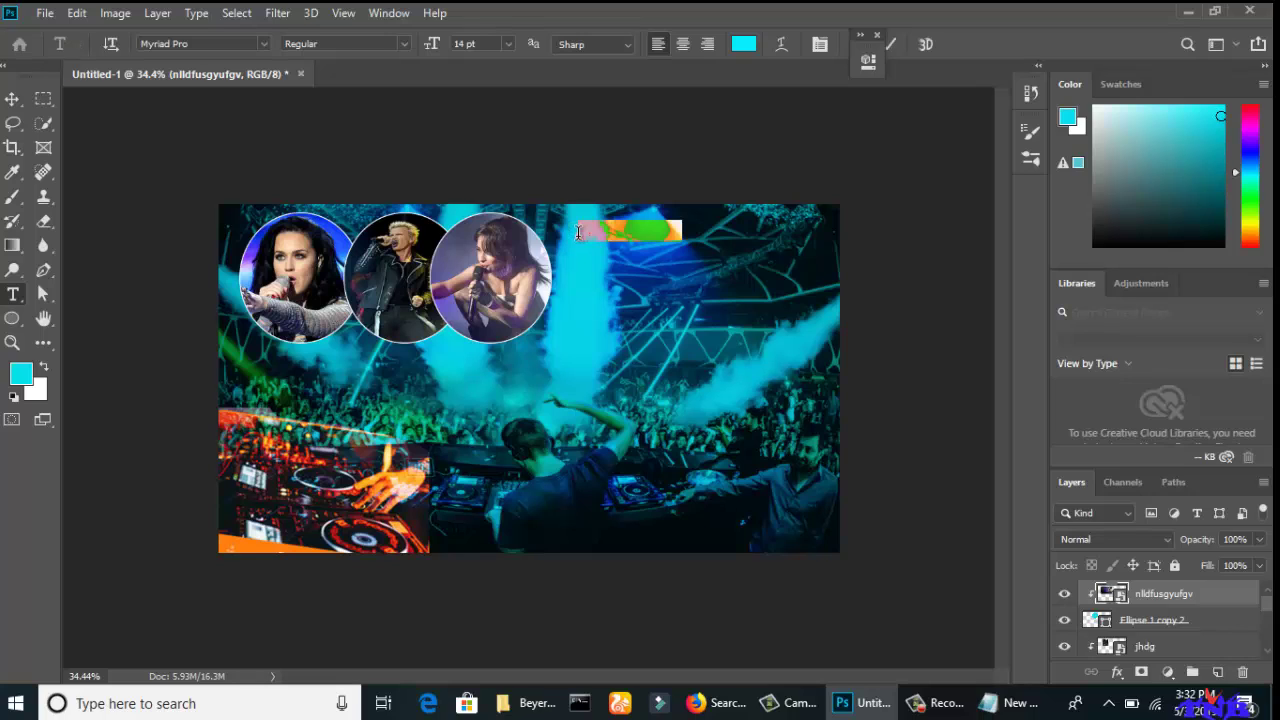
pyautogui.press('BackSpace')
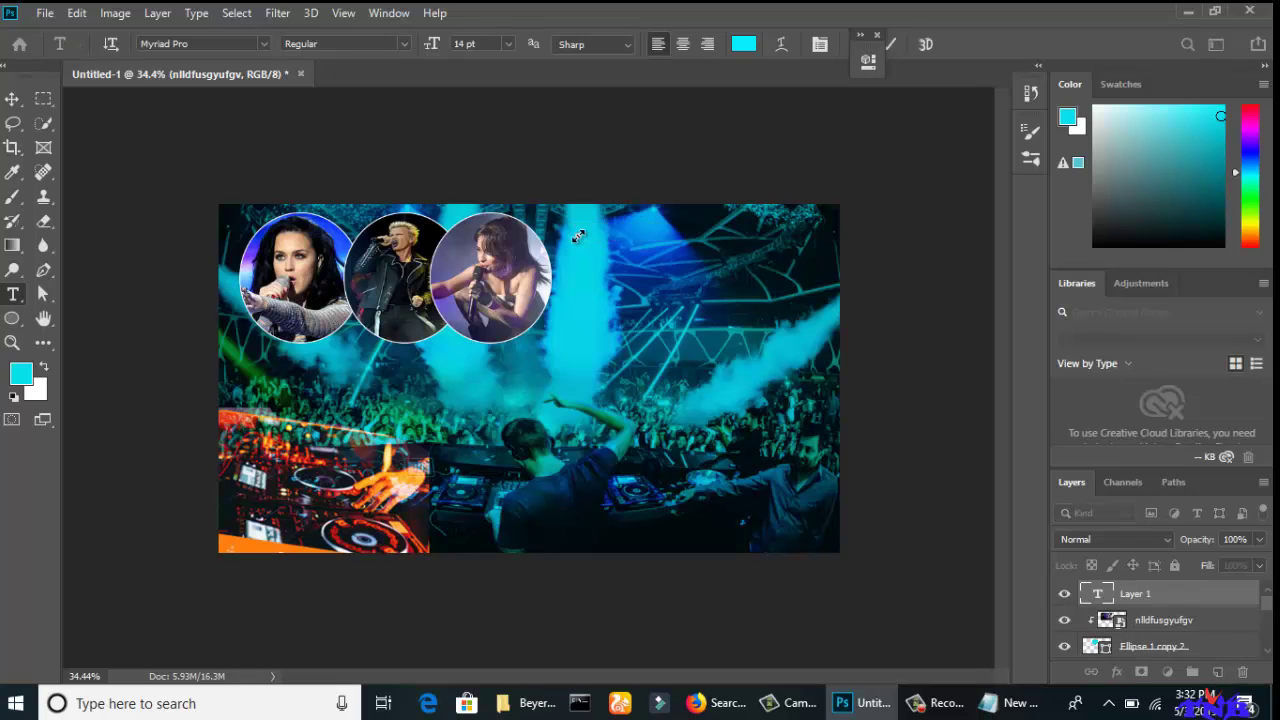
pyautogui.write('FUNNY-PARTY')
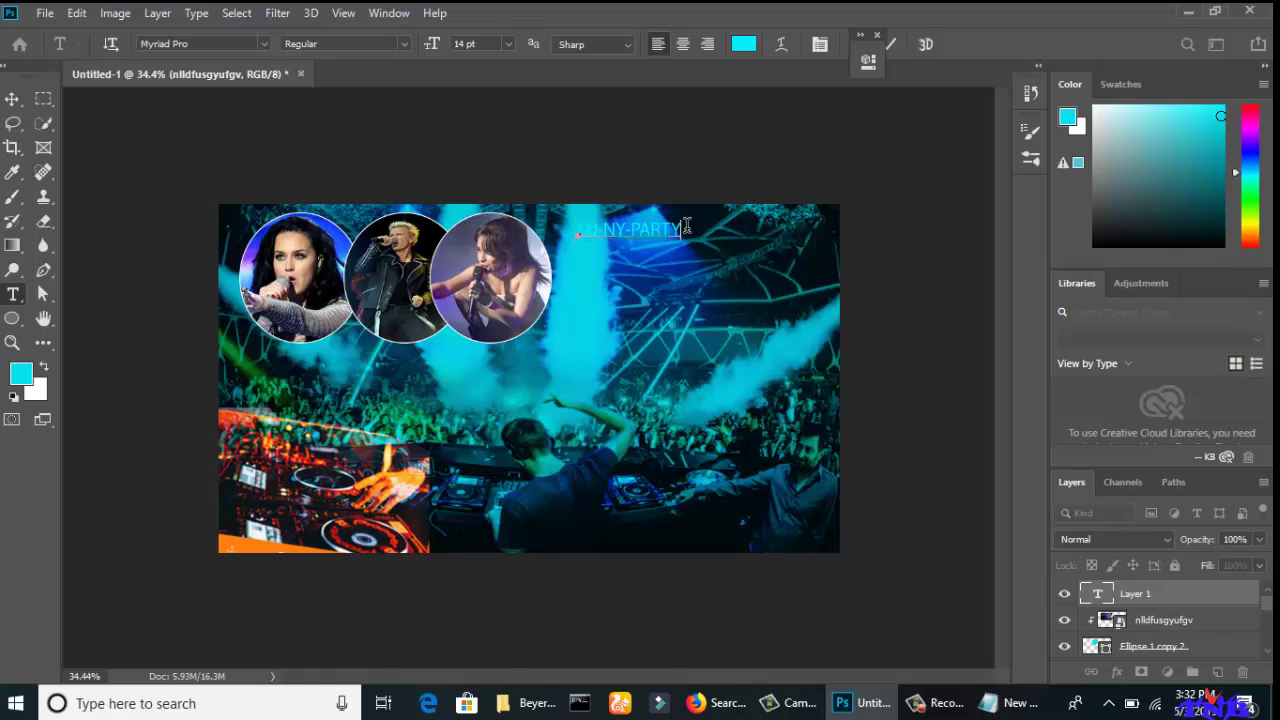
# Set the DJ-NY-PARTY title text size to 24 pt.
pyautogui.moveTo(682, 229); pyautogui.dragTo(570, 230)
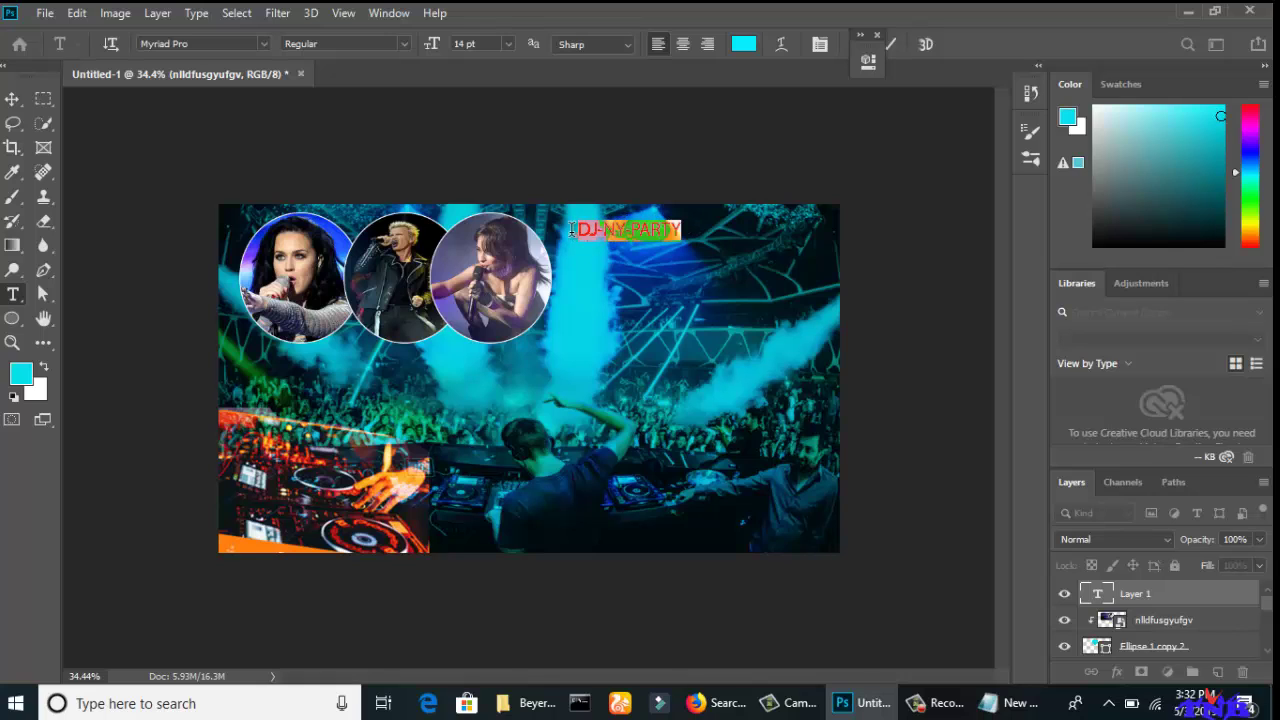
pyautogui.click(510, 44)
pyautogui.click(491, 247)
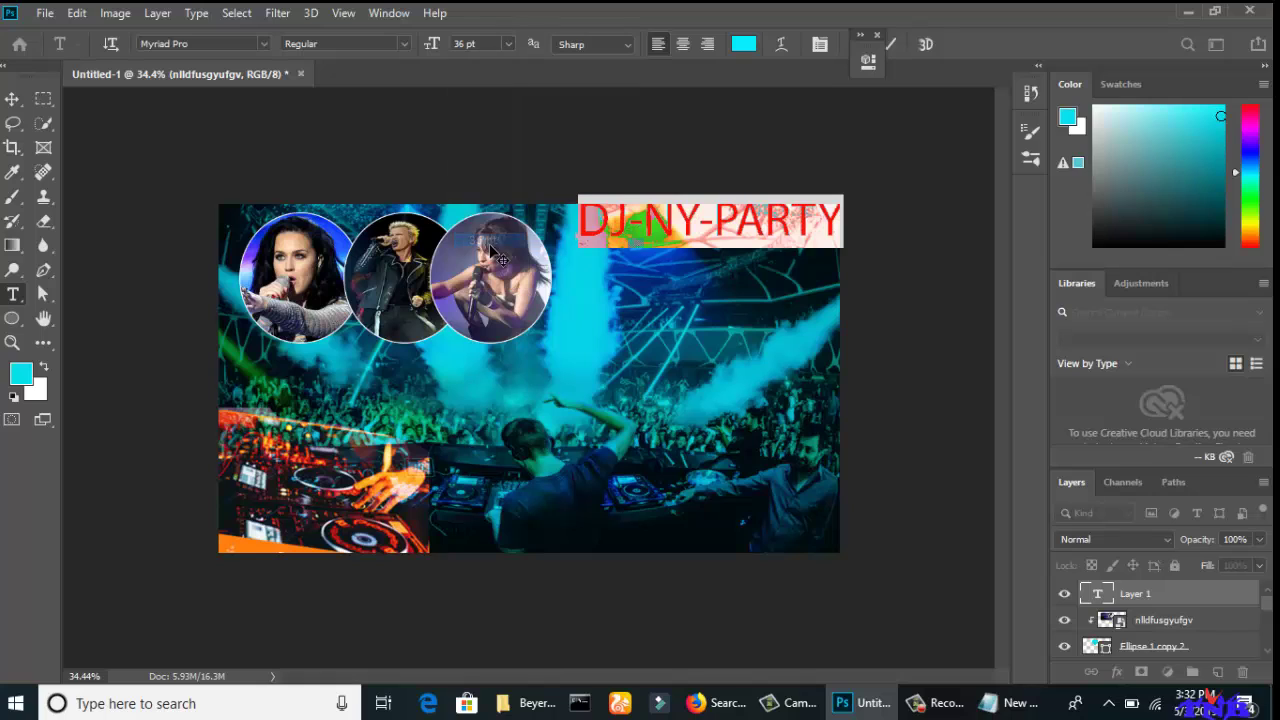
pyautogui.click(509, 43)
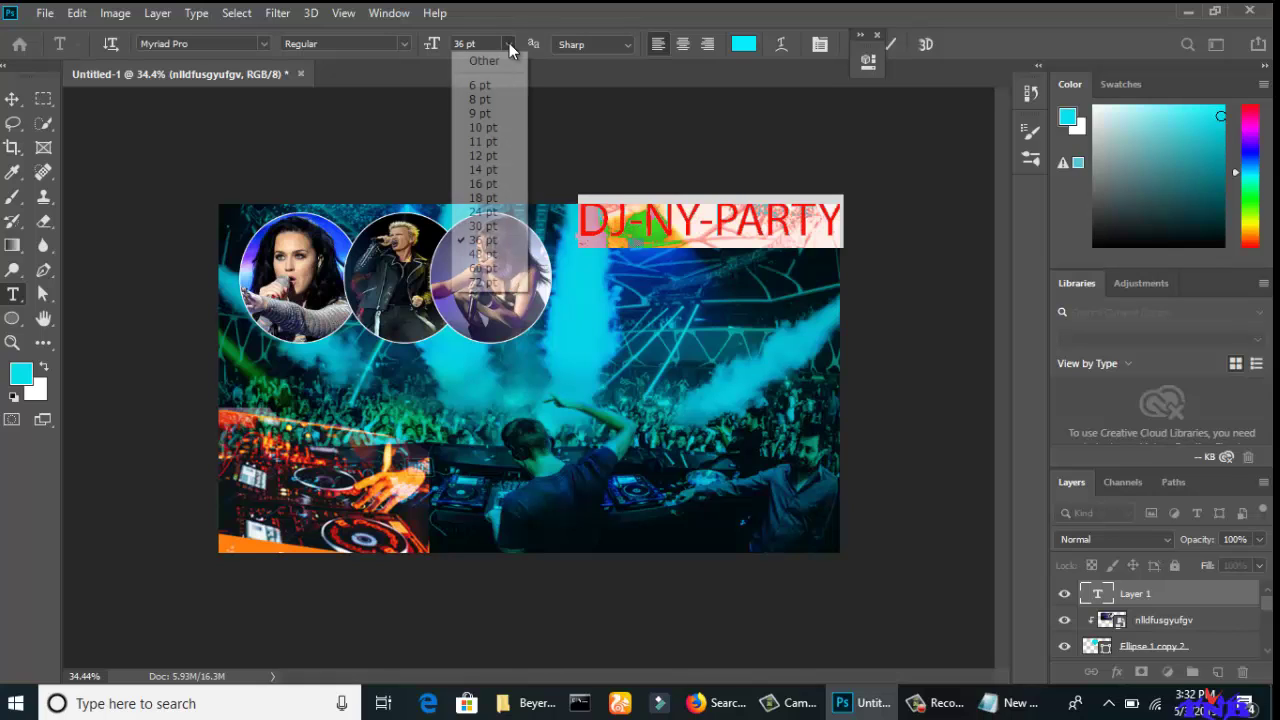
pyautogui.click(477, 212)
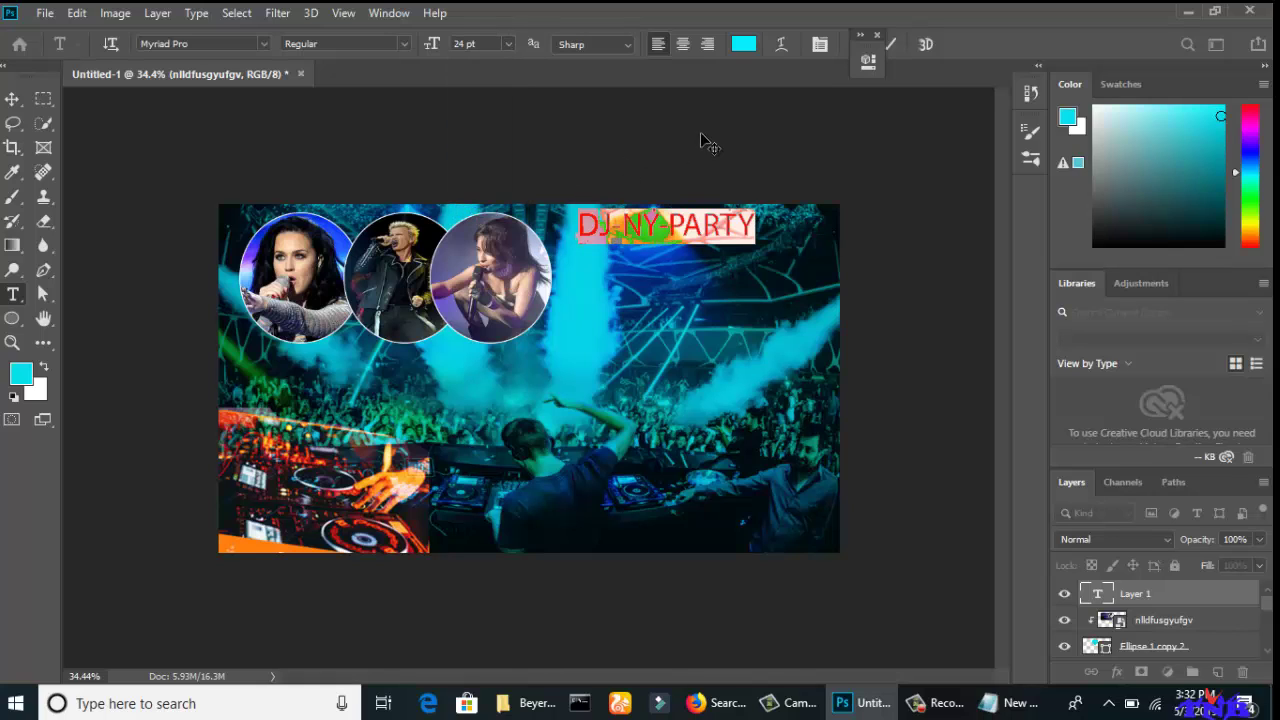
# Change the title font to Bro 4D Demo.
pyautogui.click(209, 43)
pyautogui.press('BackSpace')
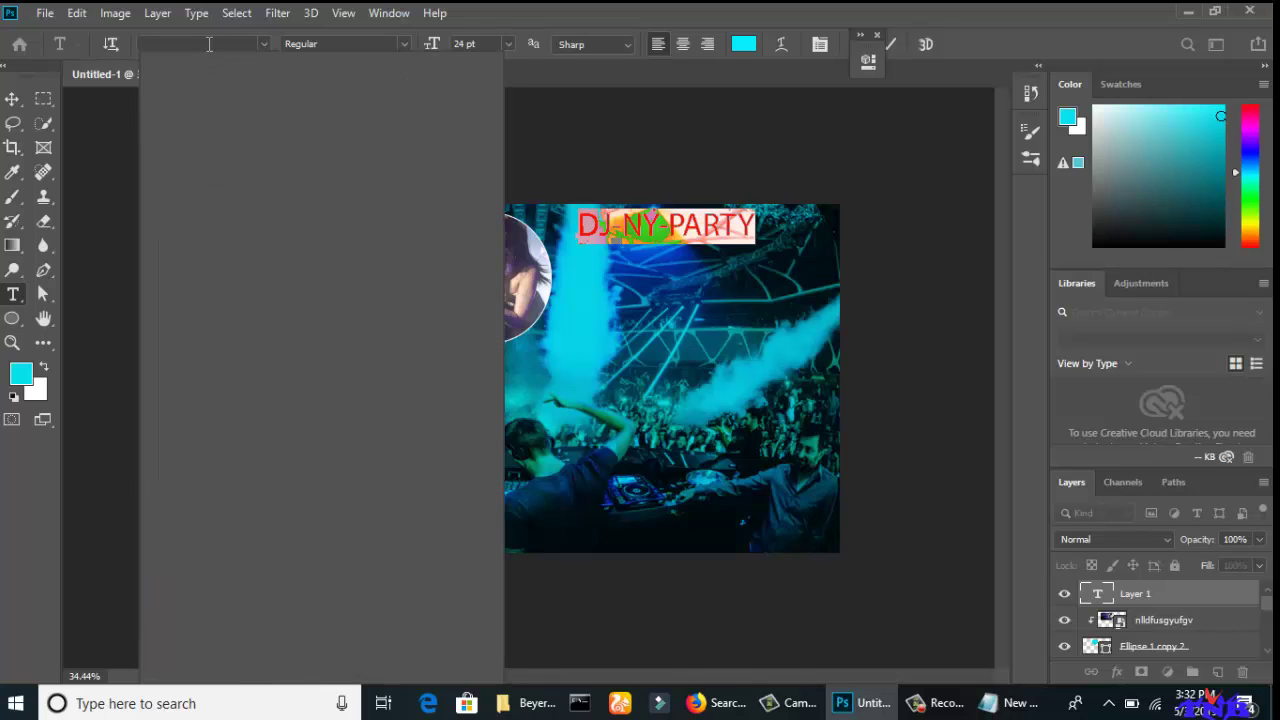
pyautogui.write('br')
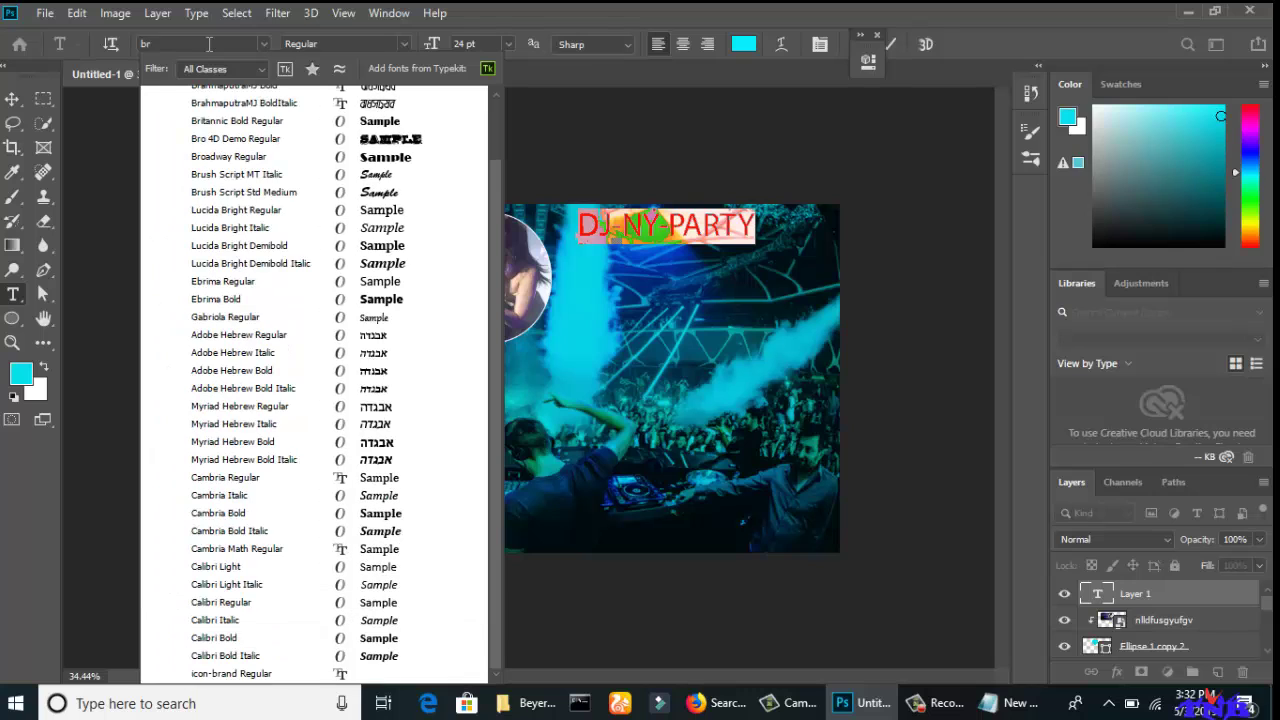
pyautogui.click(240, 139)
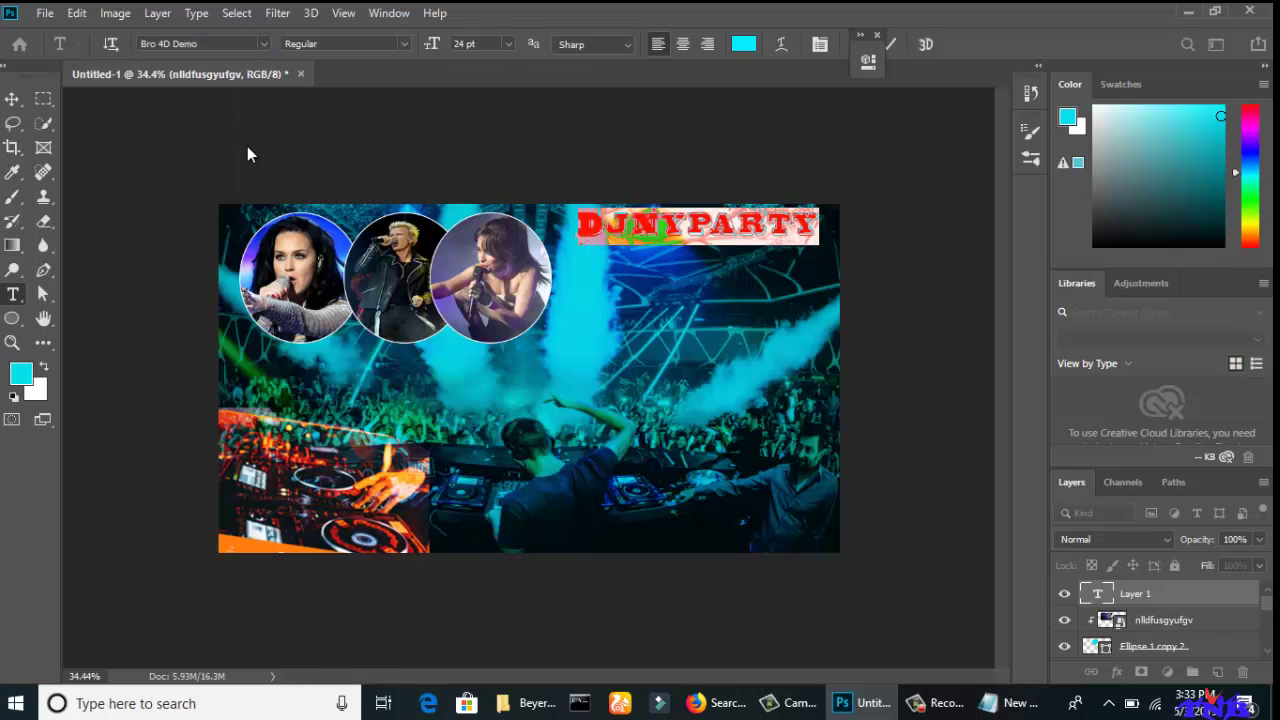
# Colour the title text red (fa0a1b) and commit the edit.
pyautogui.click(743, 44)
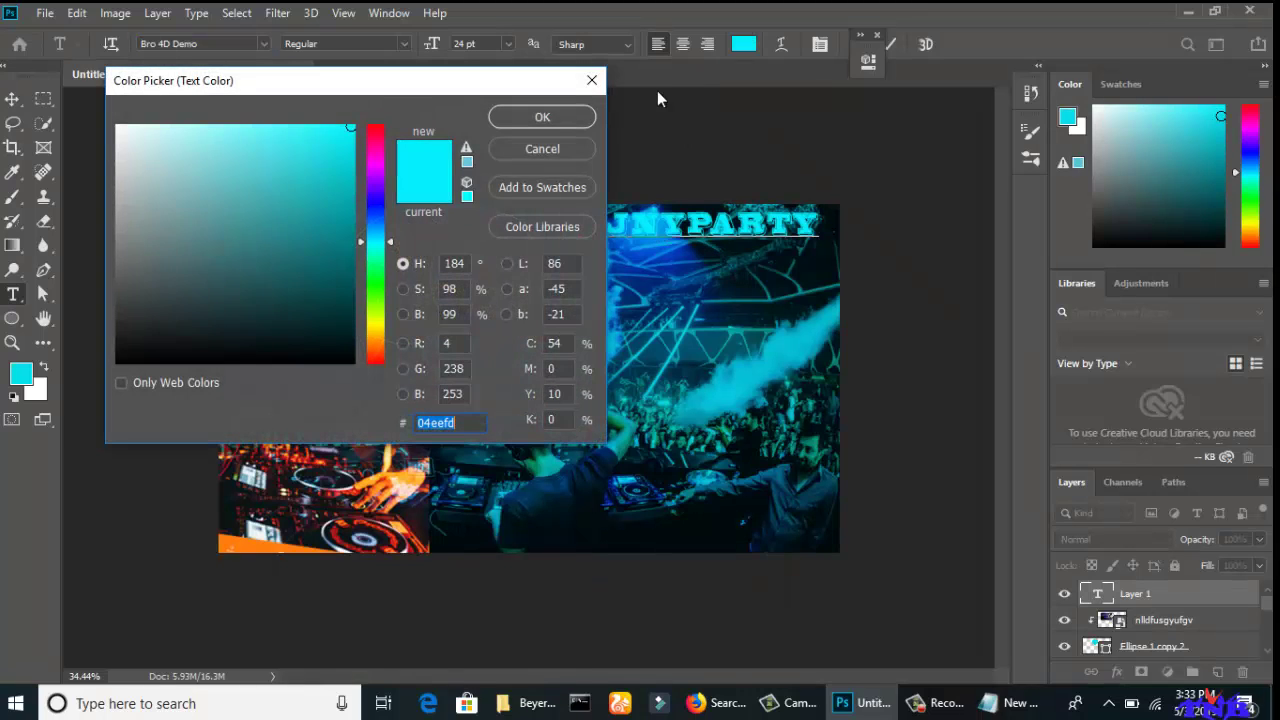
pyautogui.moveTo(226, 190); pyautogui.dragTo(214, 323)
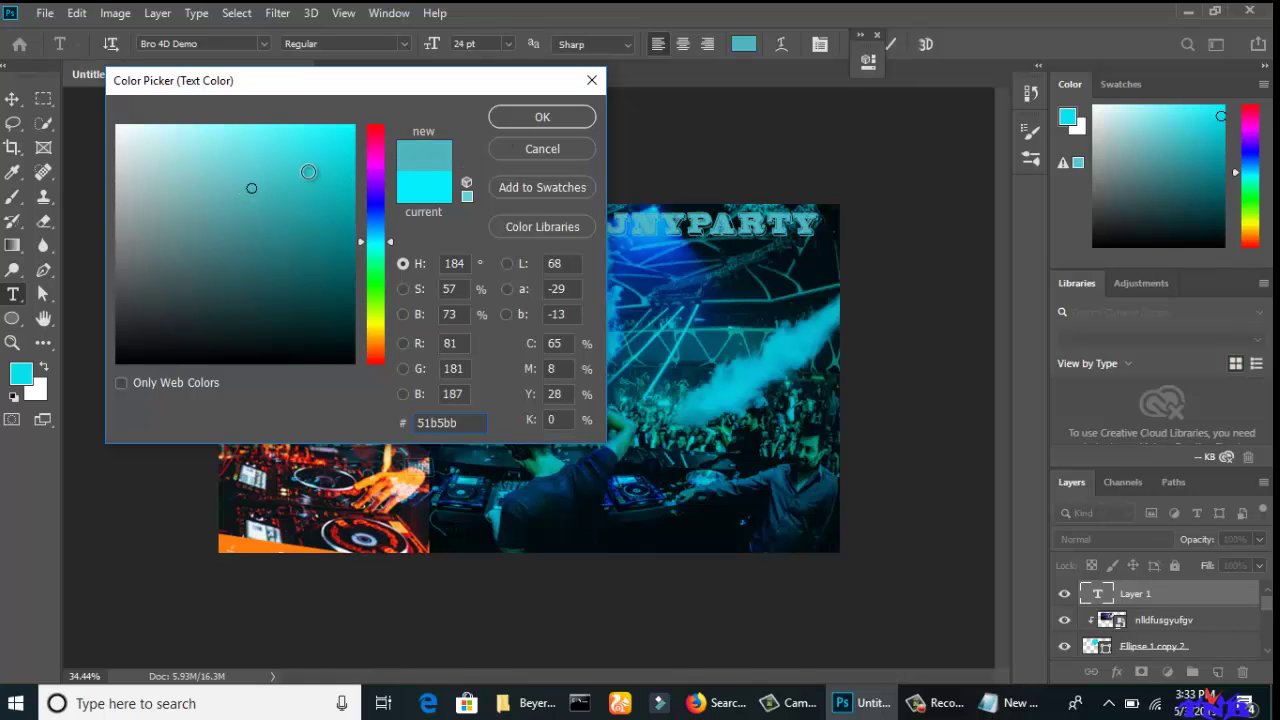
pyautogui.click(377, 157)
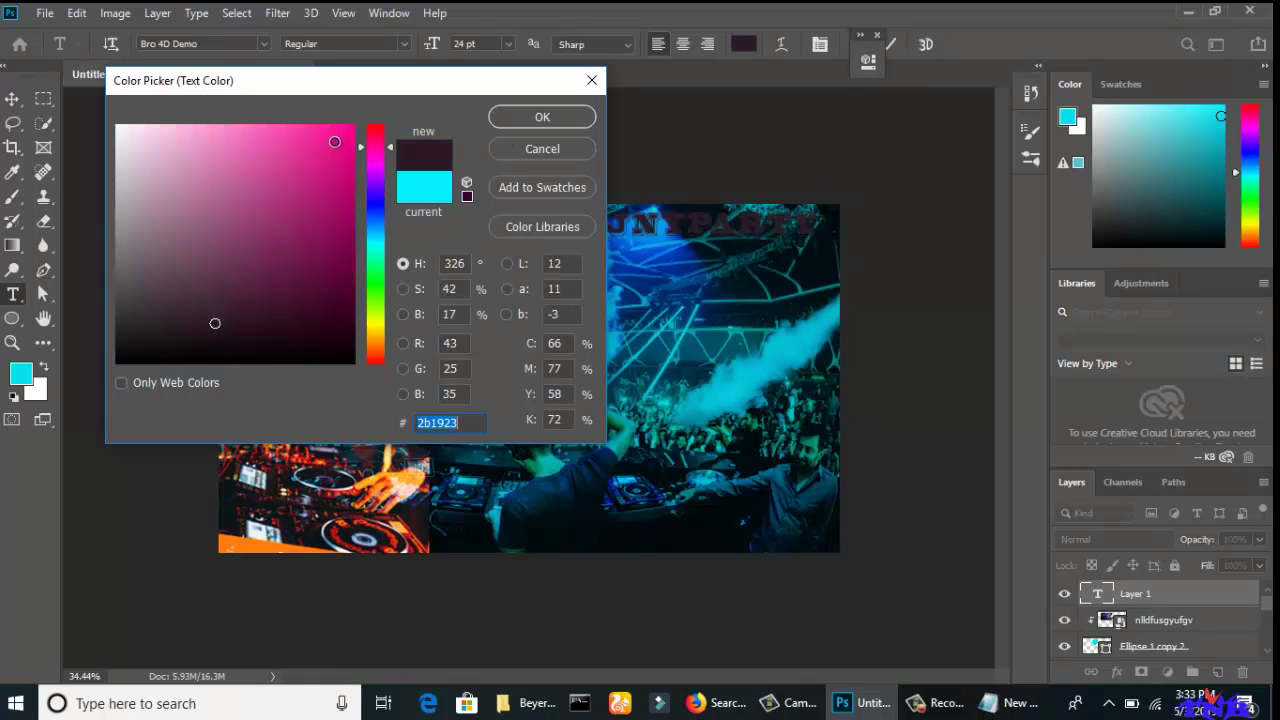
pyautogui.click(334, 141)
pyautogui.click(375, 127)
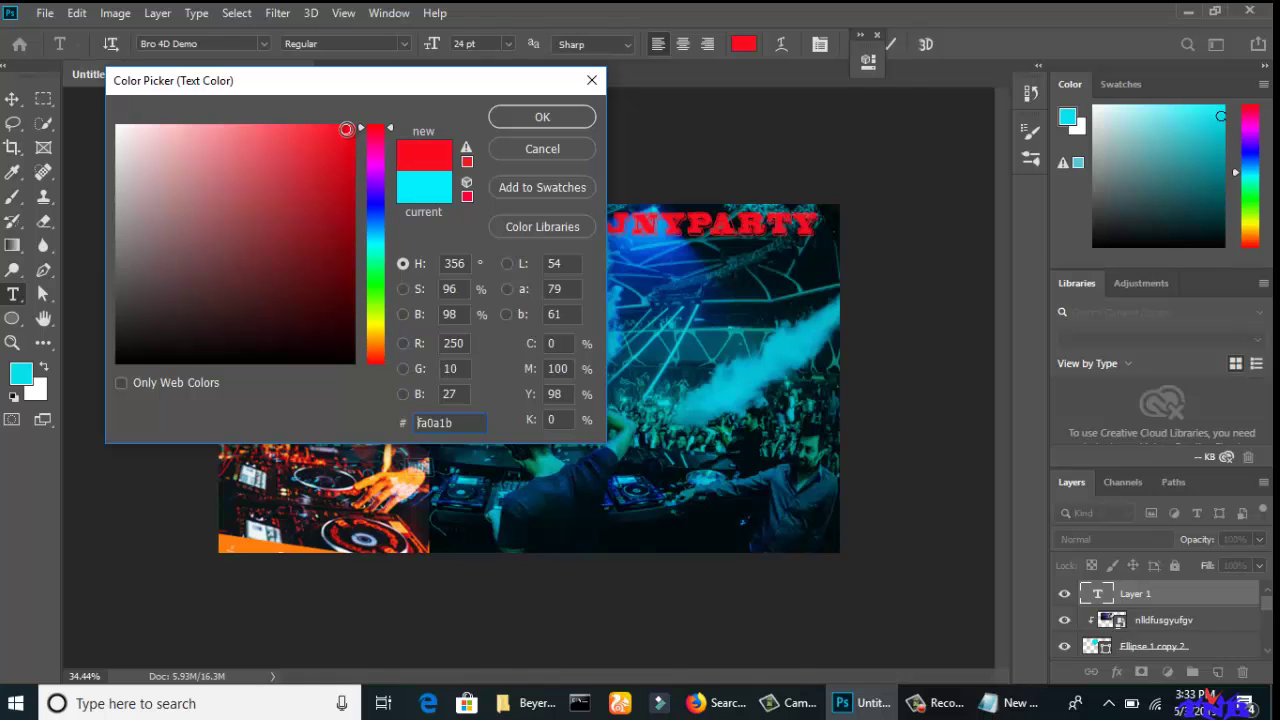
pyautogui.click(541, 118)
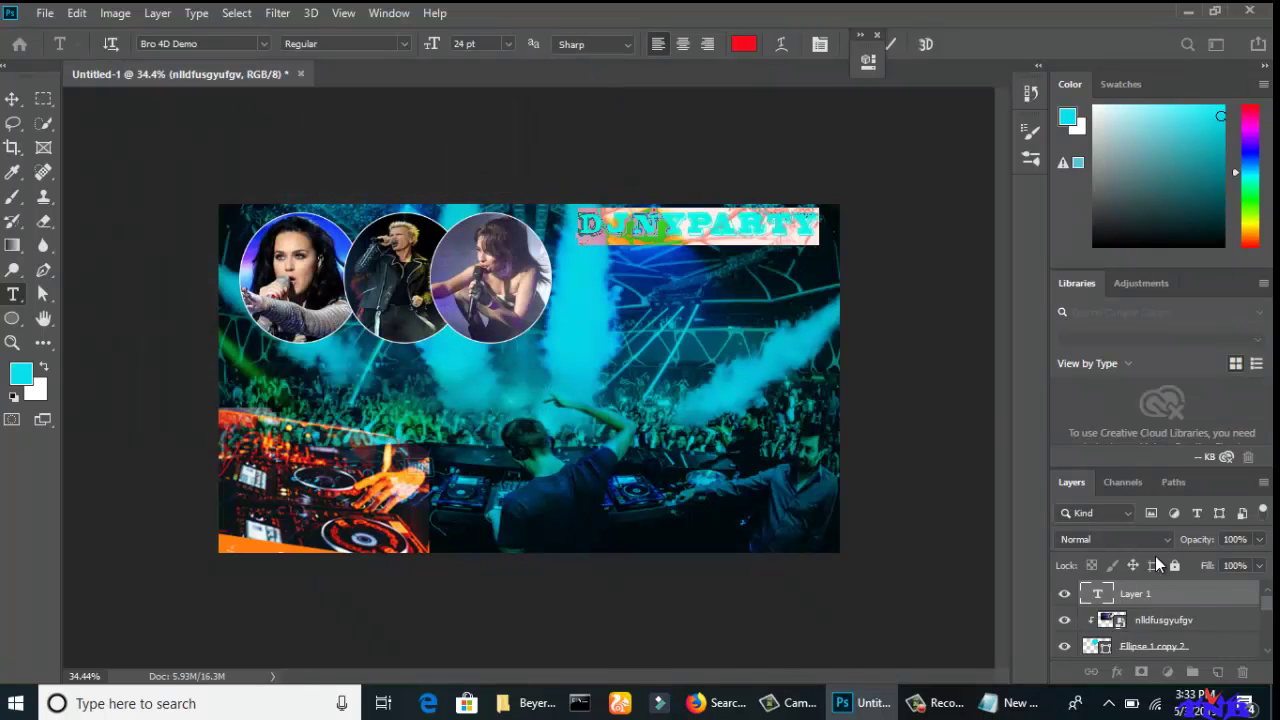
pyautogui.click(1195, 595)
# Add a Stroke layer style to the title, about 7 px thick.
pyautogui.doubleClick(1195, 595)
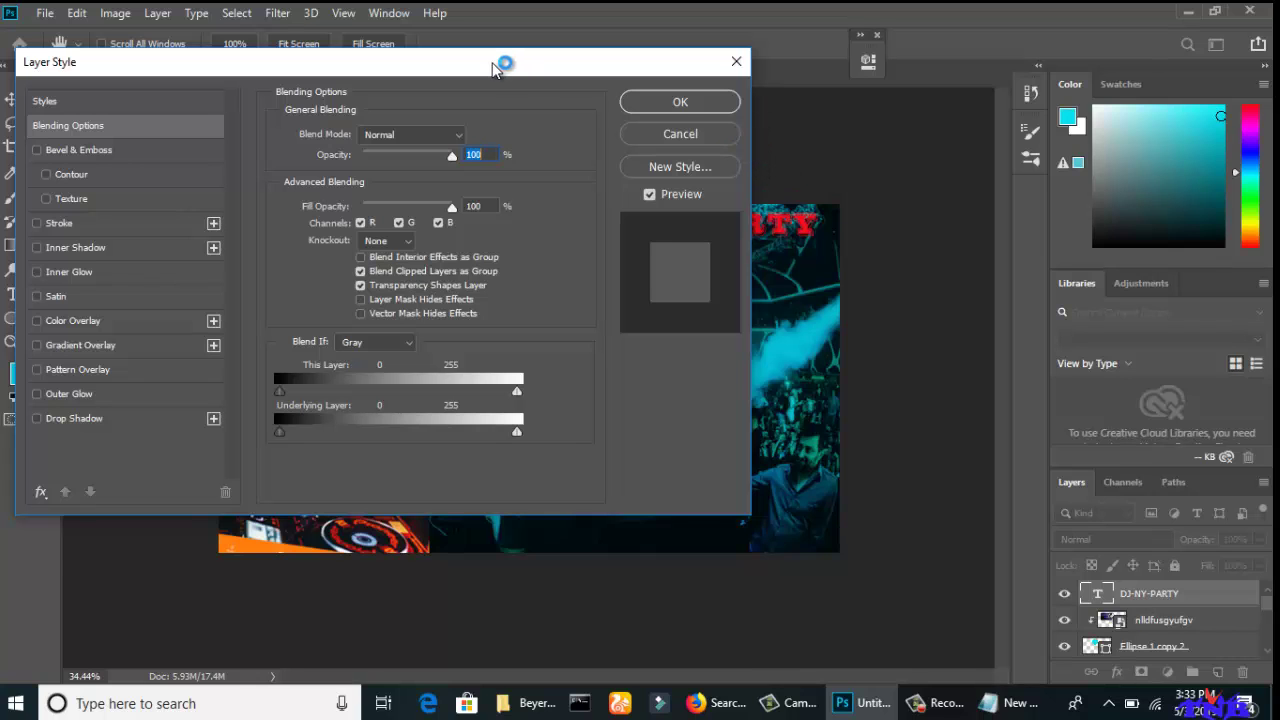
pyautogui.moveTo(512, 61); pyautogui.dragTo(645, 270)
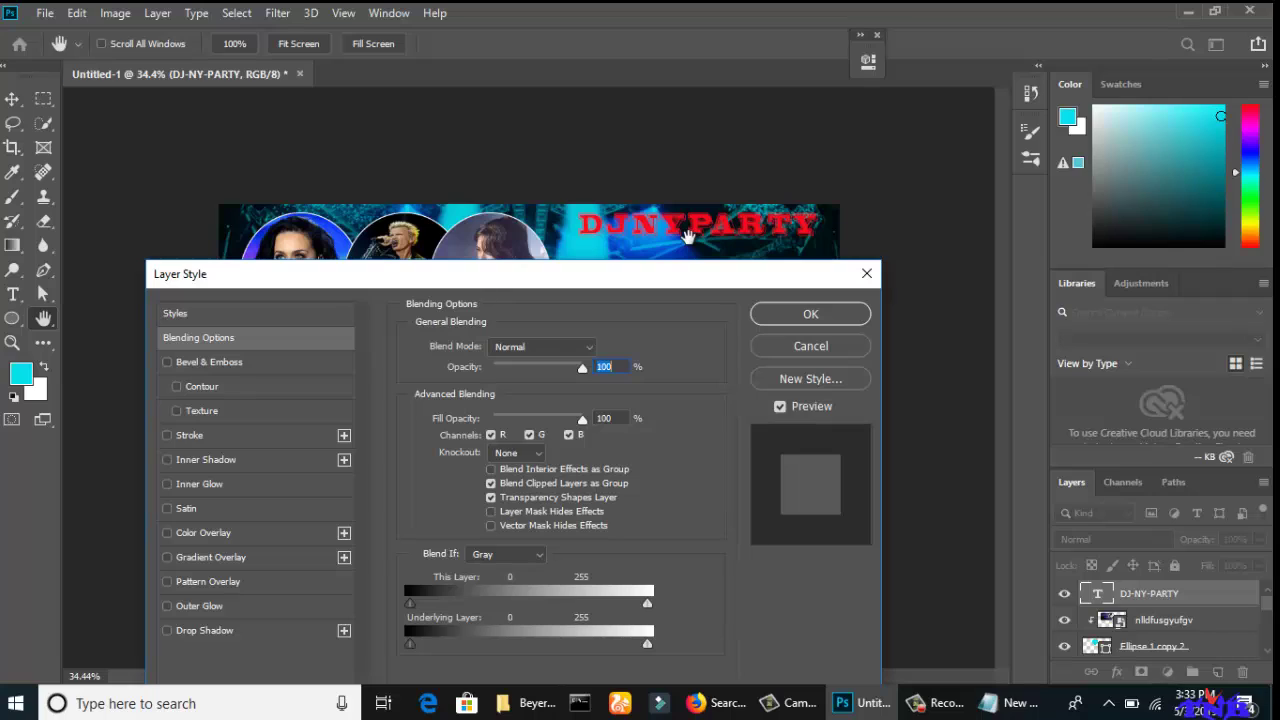
pyautogui.click(230, 446)
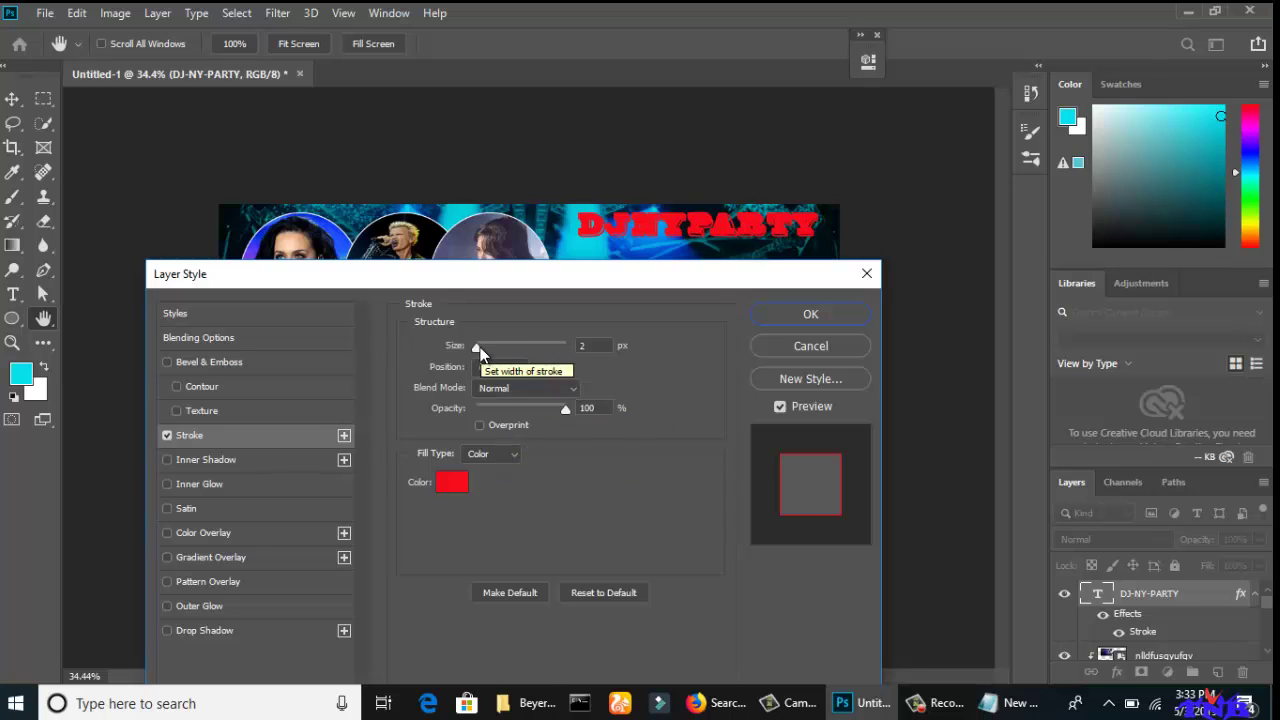
pyautogui.moveTo(476, 347); pyautogui.dragTo(484, 346)
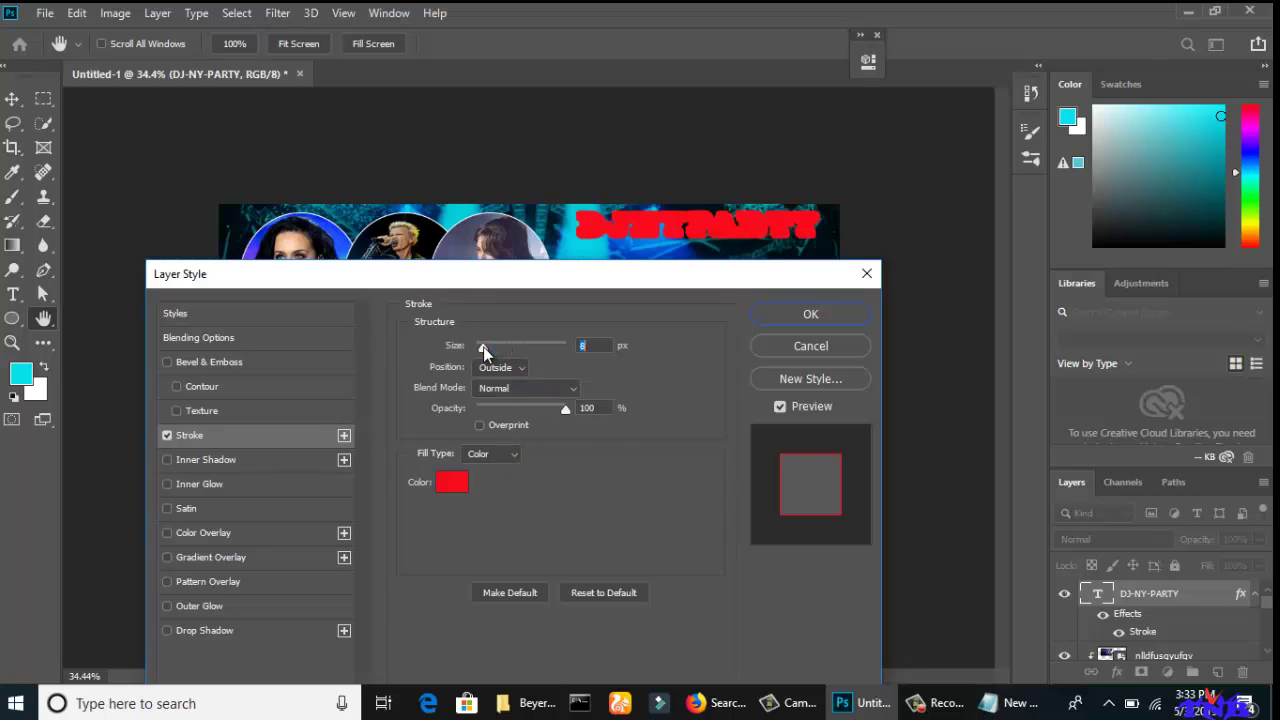
# Make the title stroke green and apply the layer style.
pyautogui.click(451, 482)
pyautogui.click(237, 348)
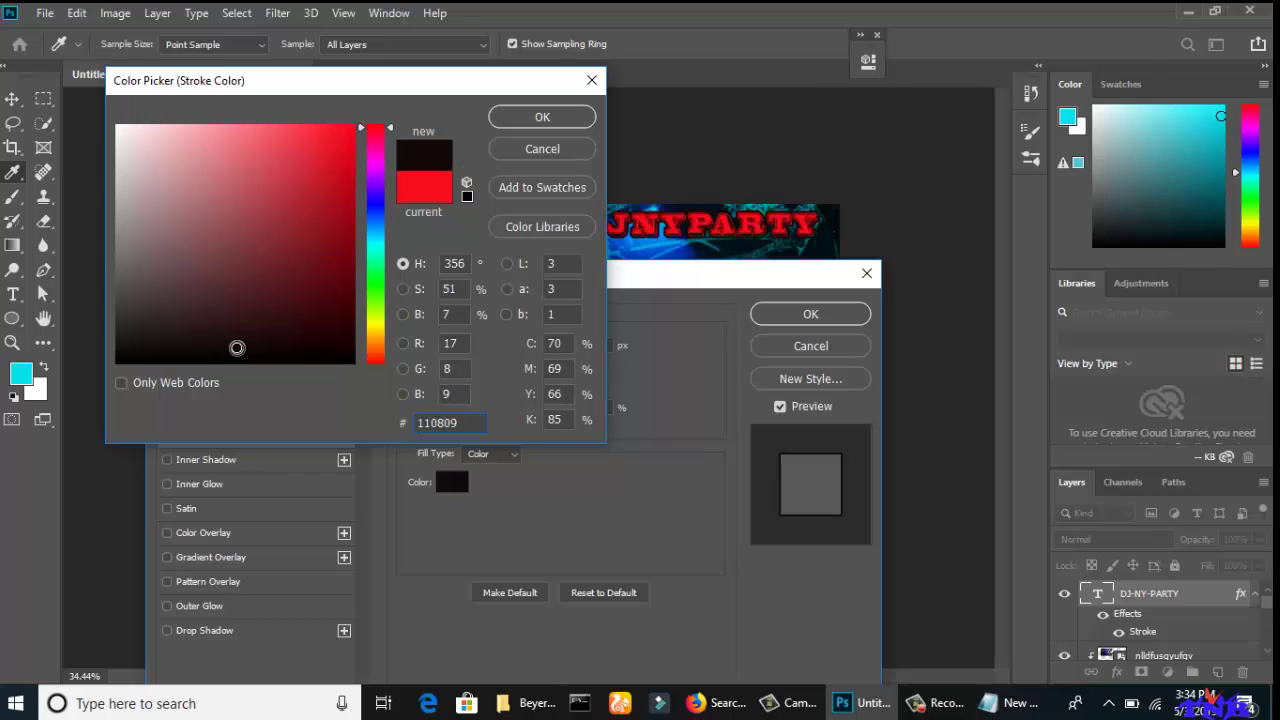
pyautogui.click(376, 325)
pyautogui.click(340, 146)
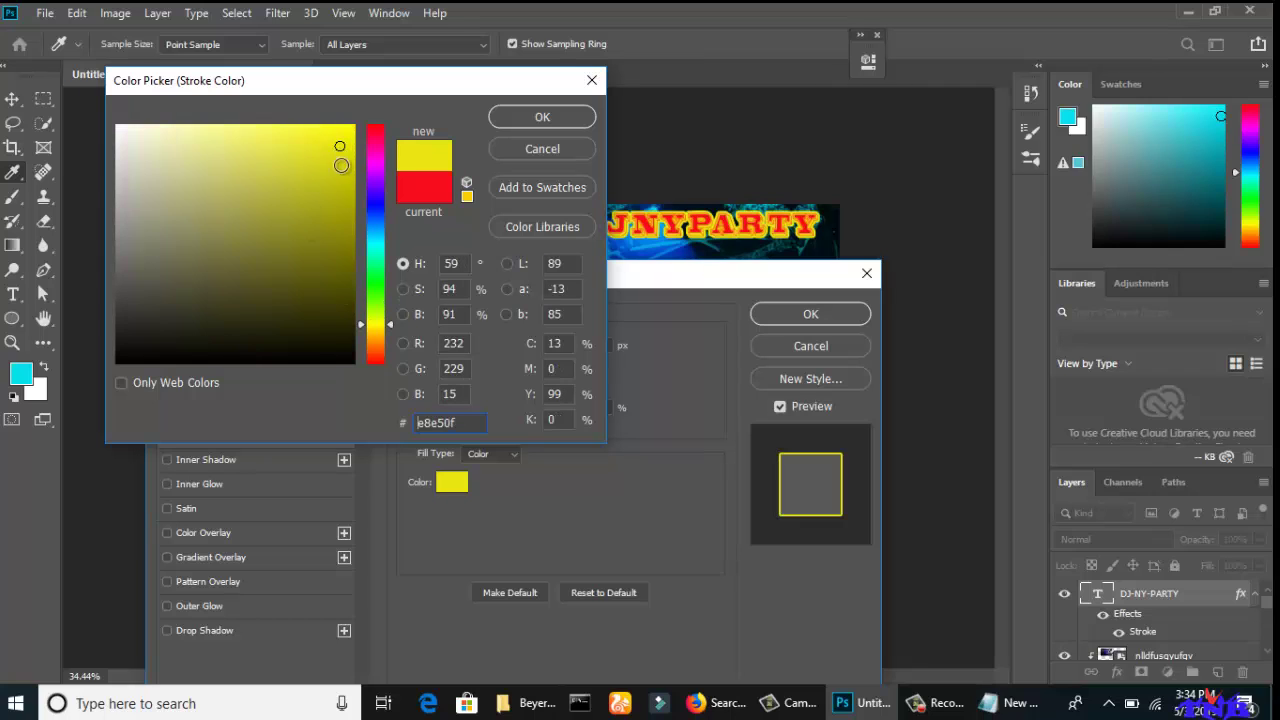
pyautogui.click(371, 204)
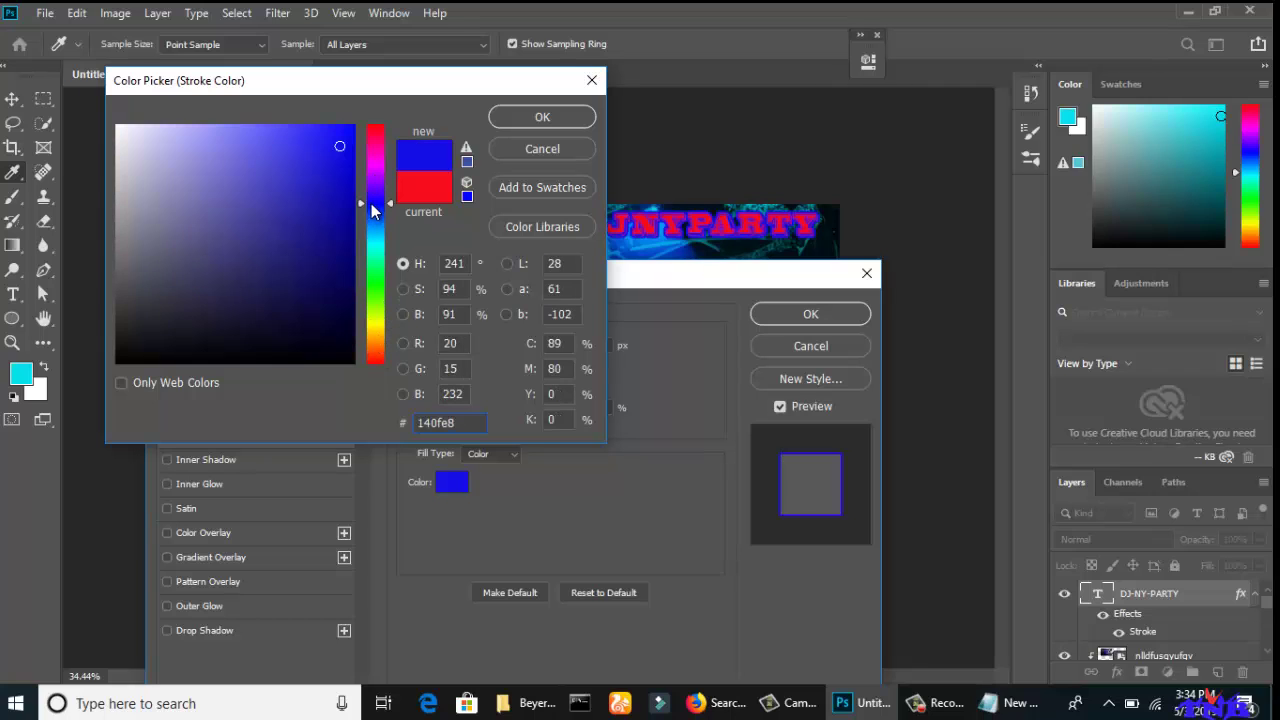
pyautogui.click(376, 237)
pyautogui.click(377, 281)
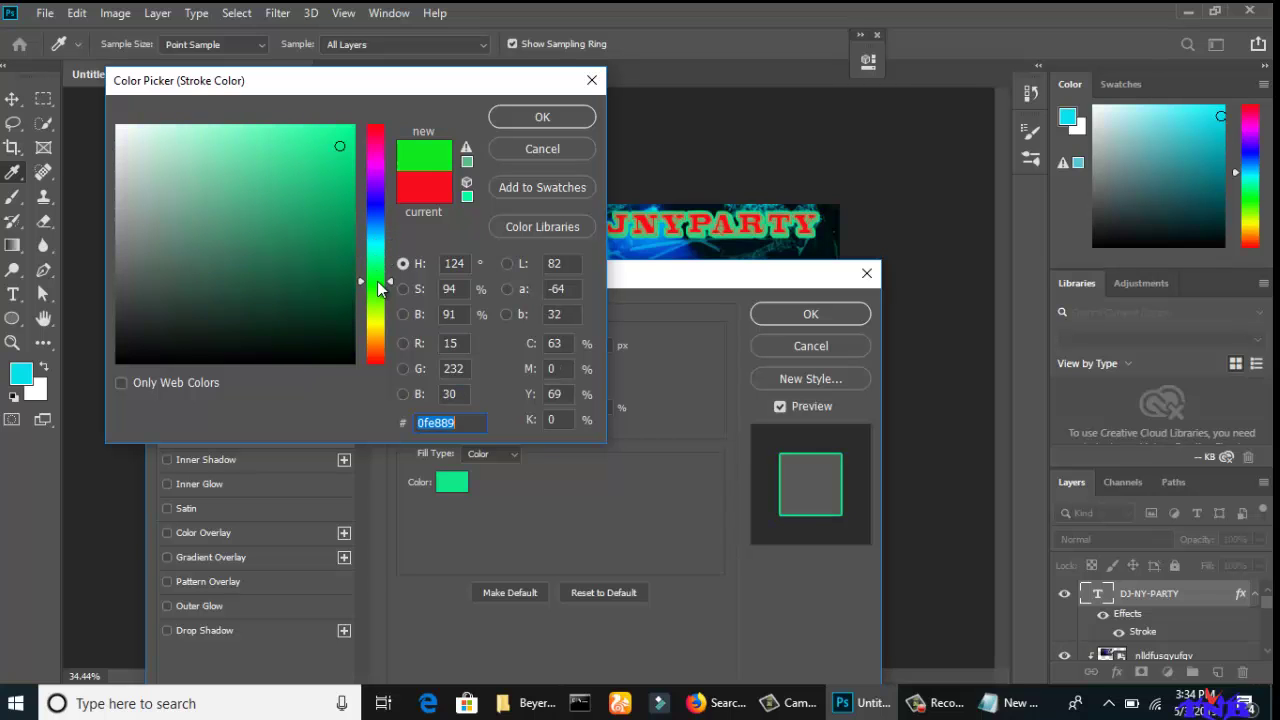
pyautogui.click(542, 117)
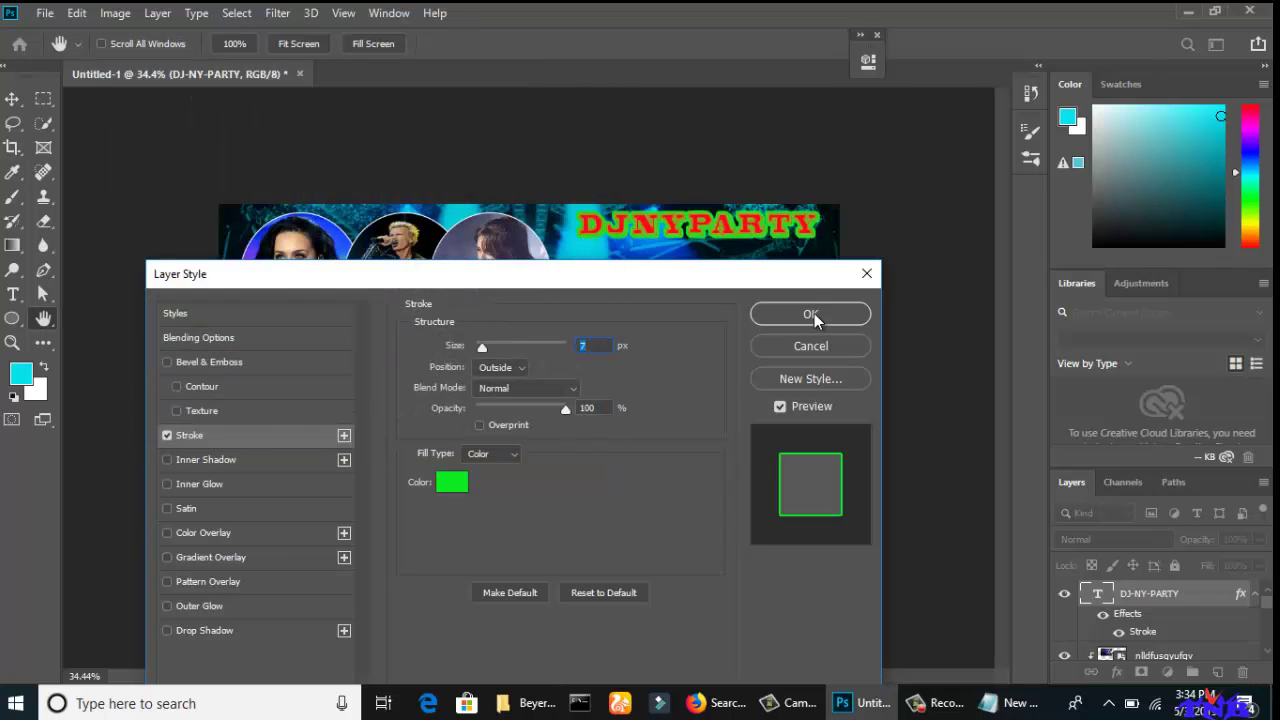
pyautogui.click(810, 314)
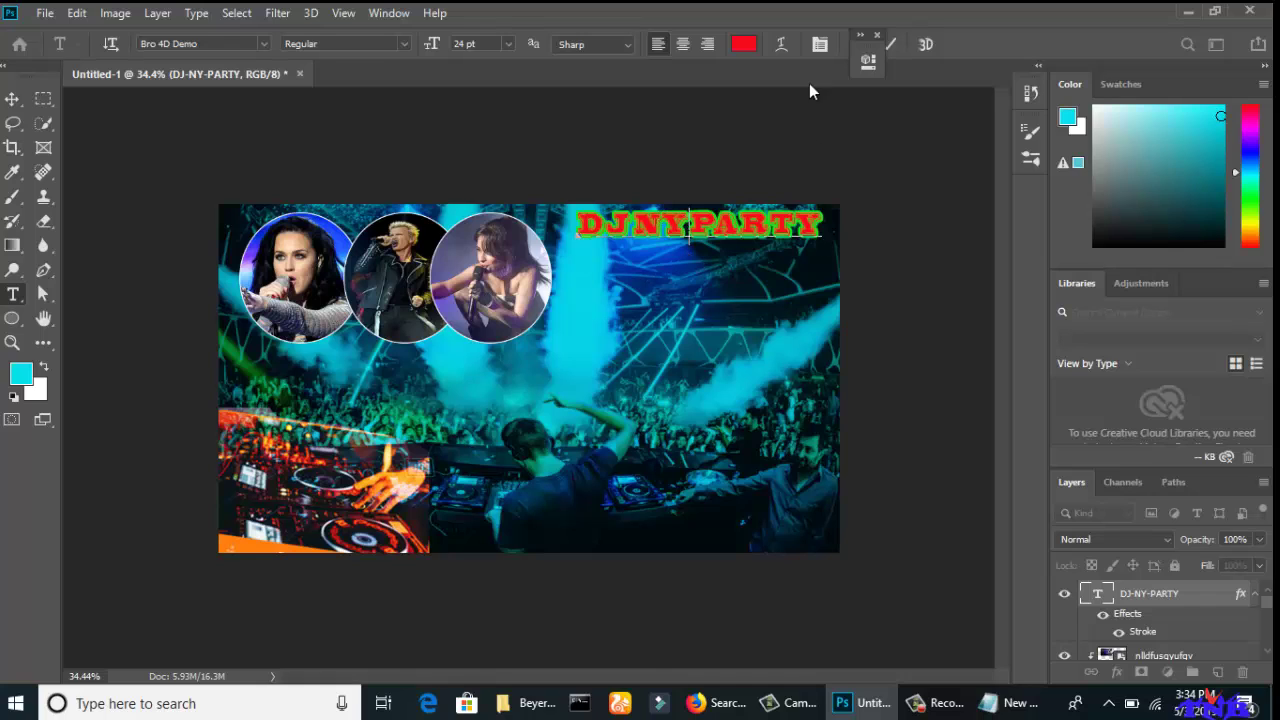
# Review the event details in Notepad, then bring up Flaticon in Firefox.
pyautogui.click(12, 98)
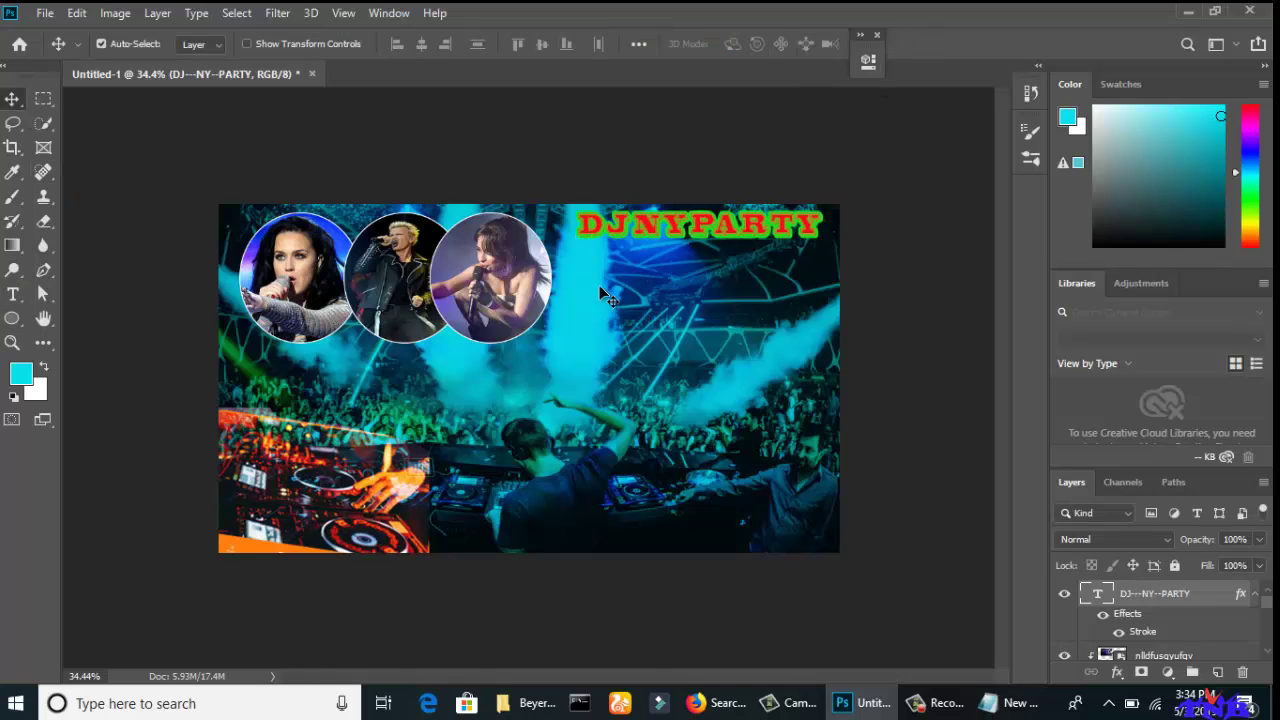
pyautogui.click(599, 285)
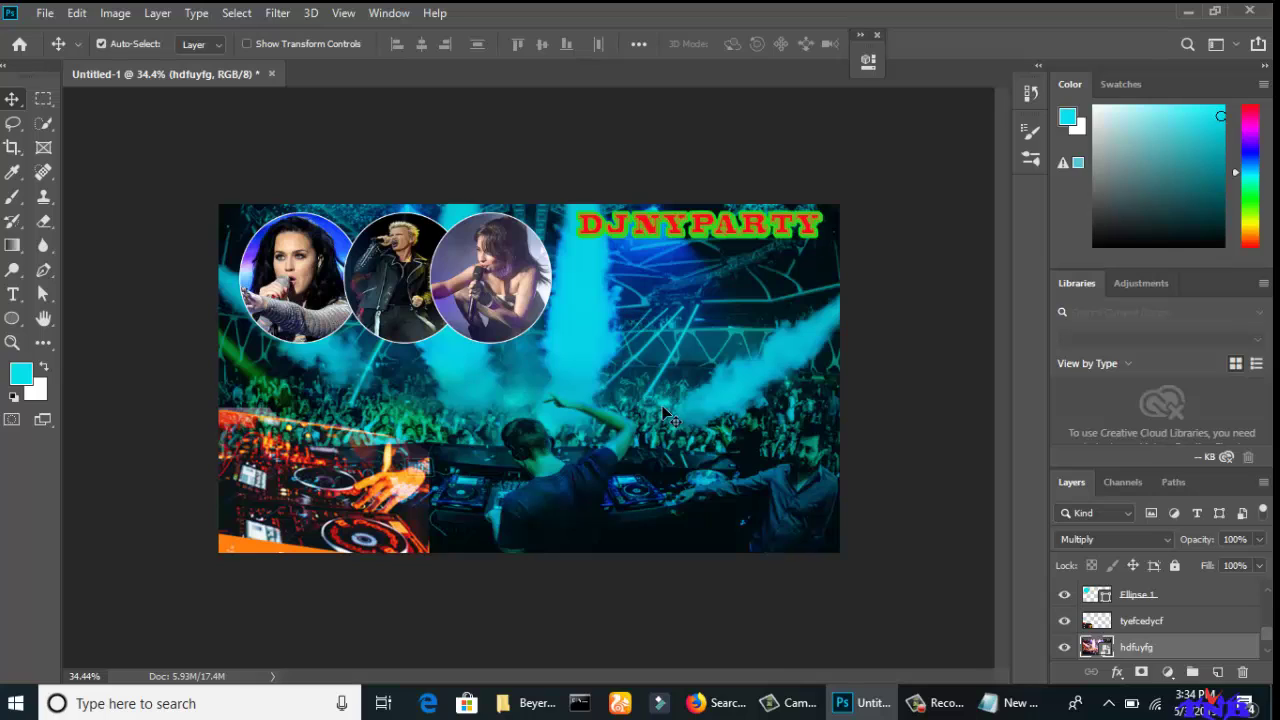
pyautogui.click(1005, 700)
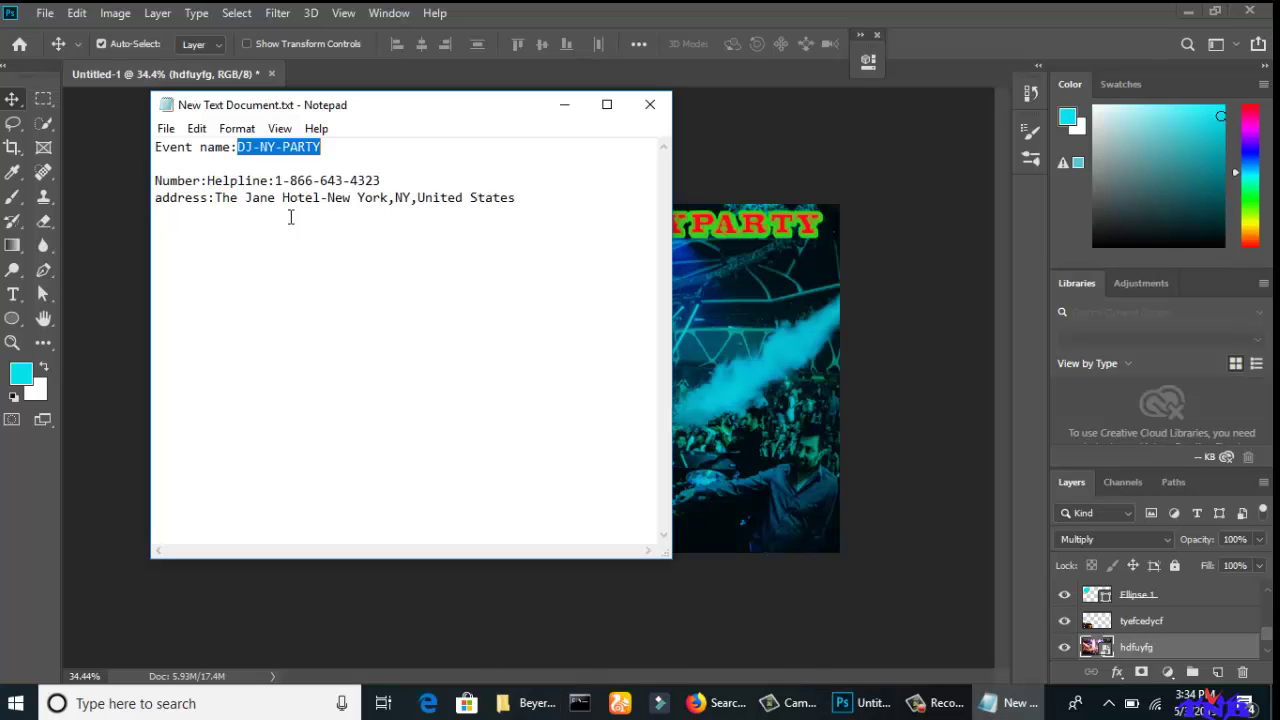
pyautogui.click(715, 703)
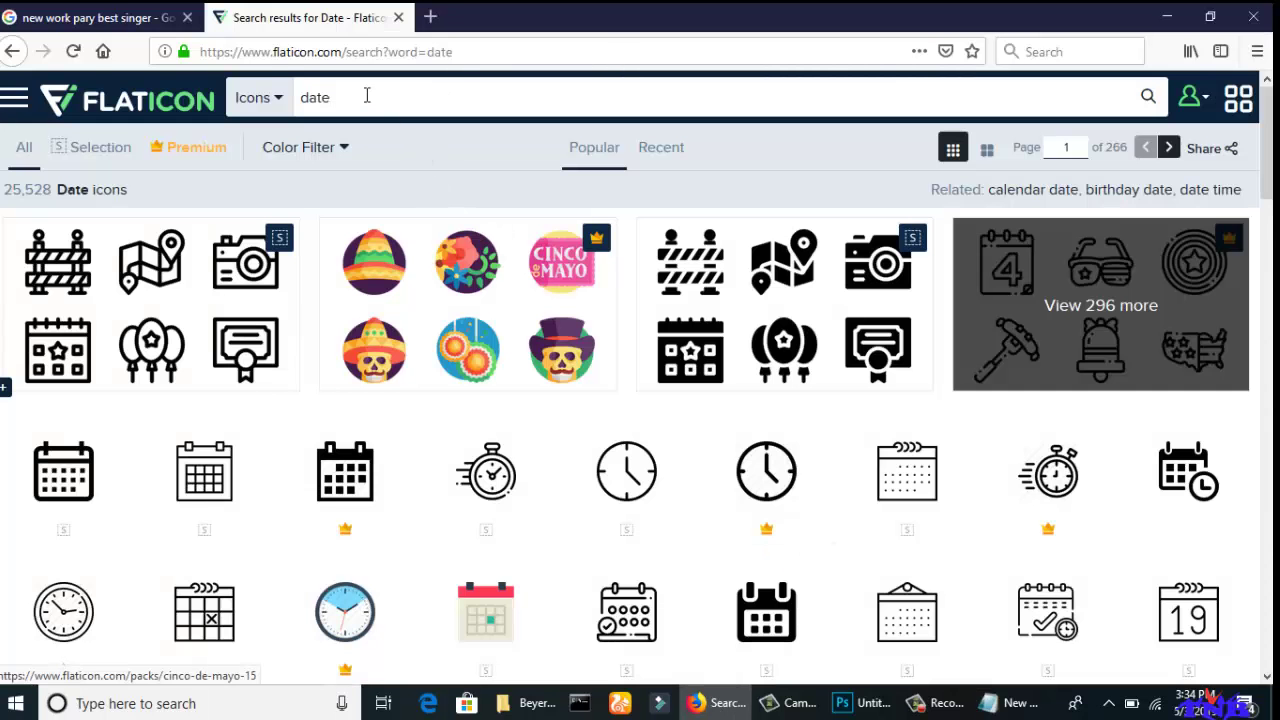
# Search Flaticon icons for 'mobile' and browse the results.
pyautogui.click(367, 95)
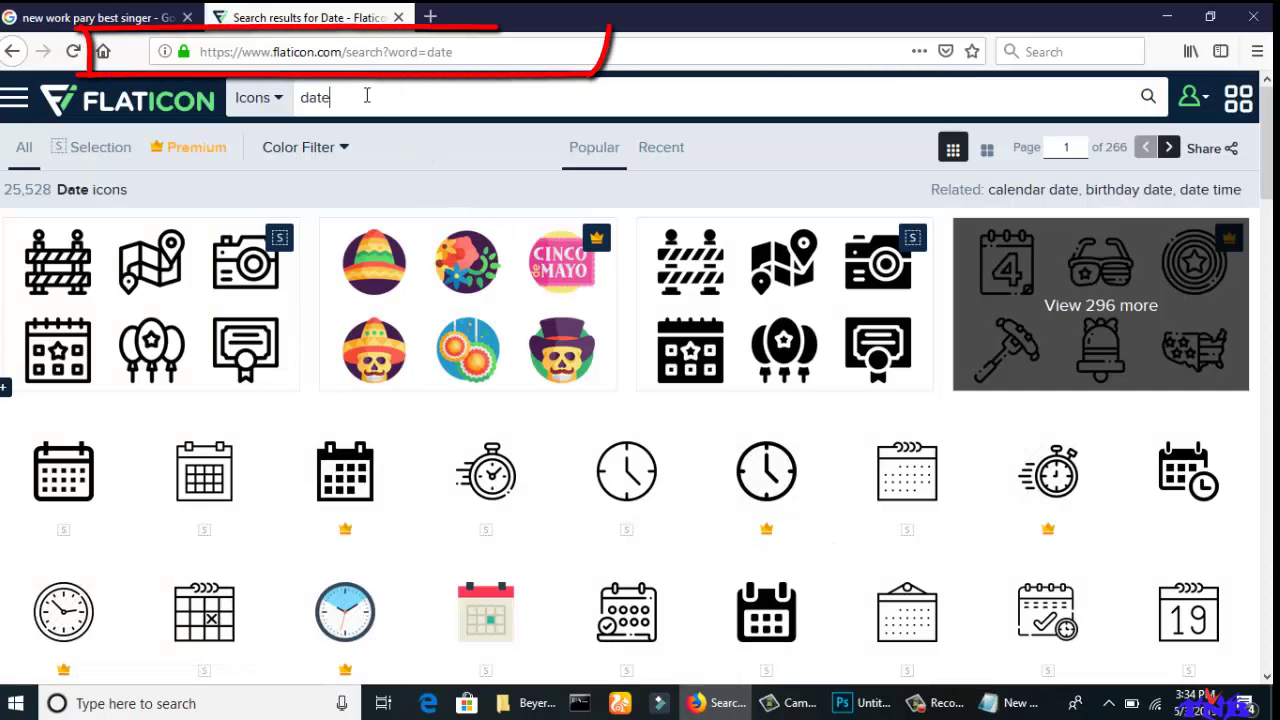
pyautogui.press('BackSpace')
pyautogui.press('BackSpace')
pyautogui.write('mobi')
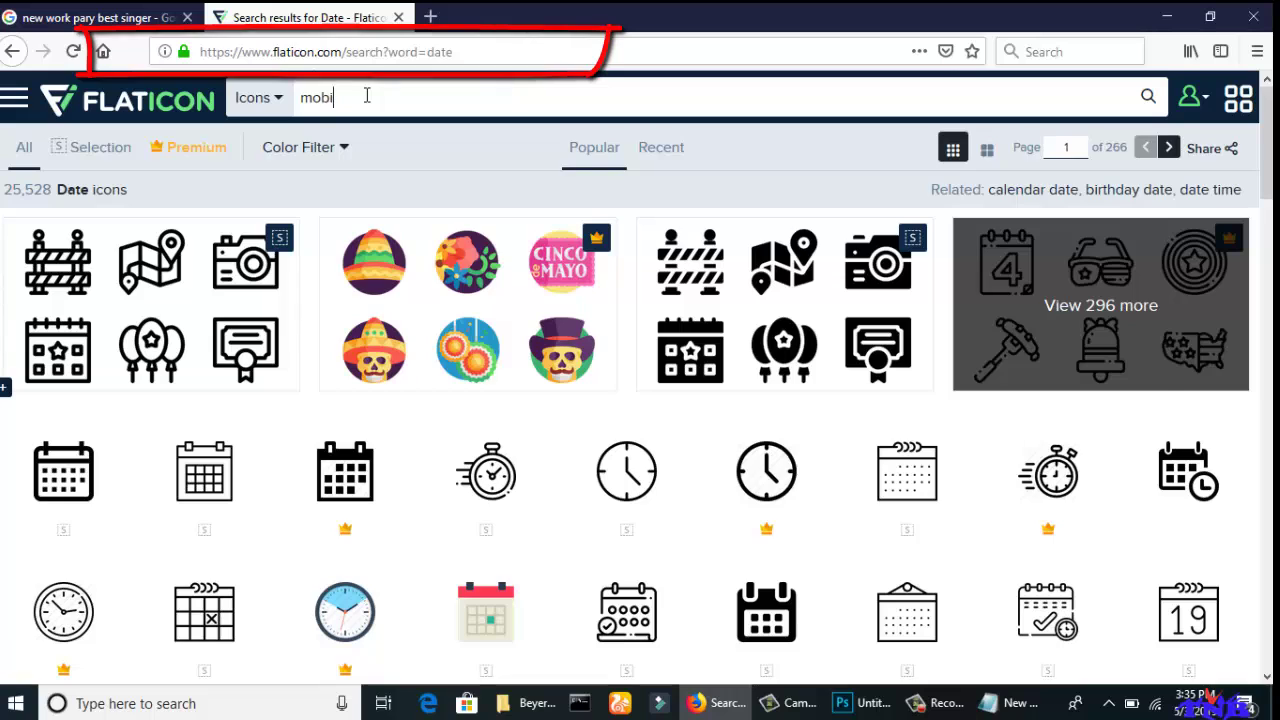
pyautogui.write('le')
pyautogui.press('Return')
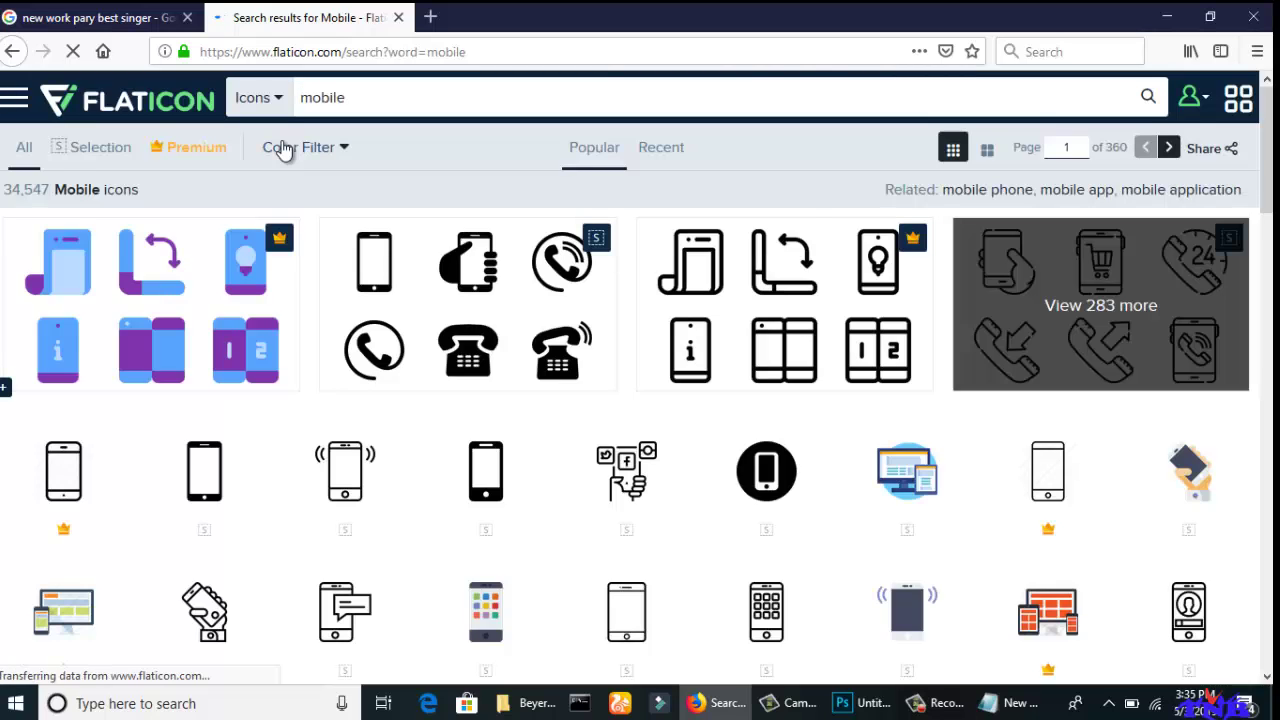
pyautogui.scroll(-2, 457, 329)
pyautogui.scroll(3, 500, 250)
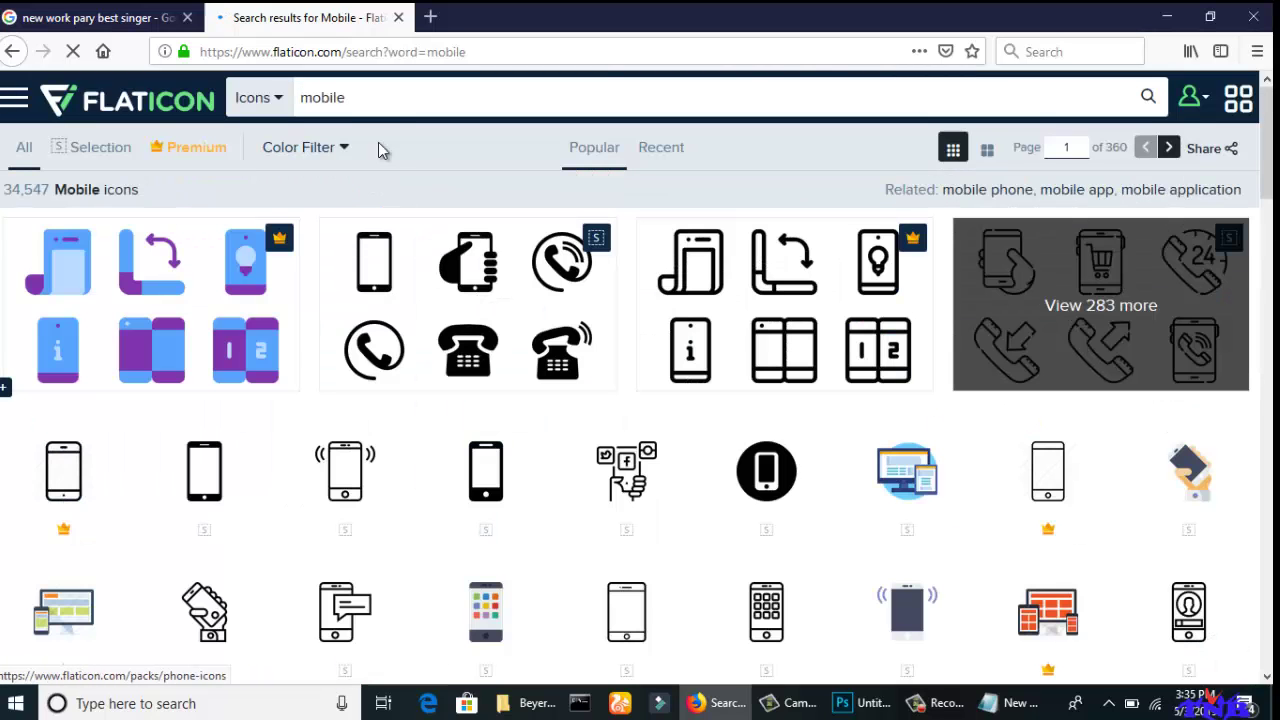
# Search icons for 'phone' and open the phone-in-a-circle icon's page.
pyautogui.doubleClick(367, 97)
pyautogui.press('BackSpace')
pyautogui.write('p')
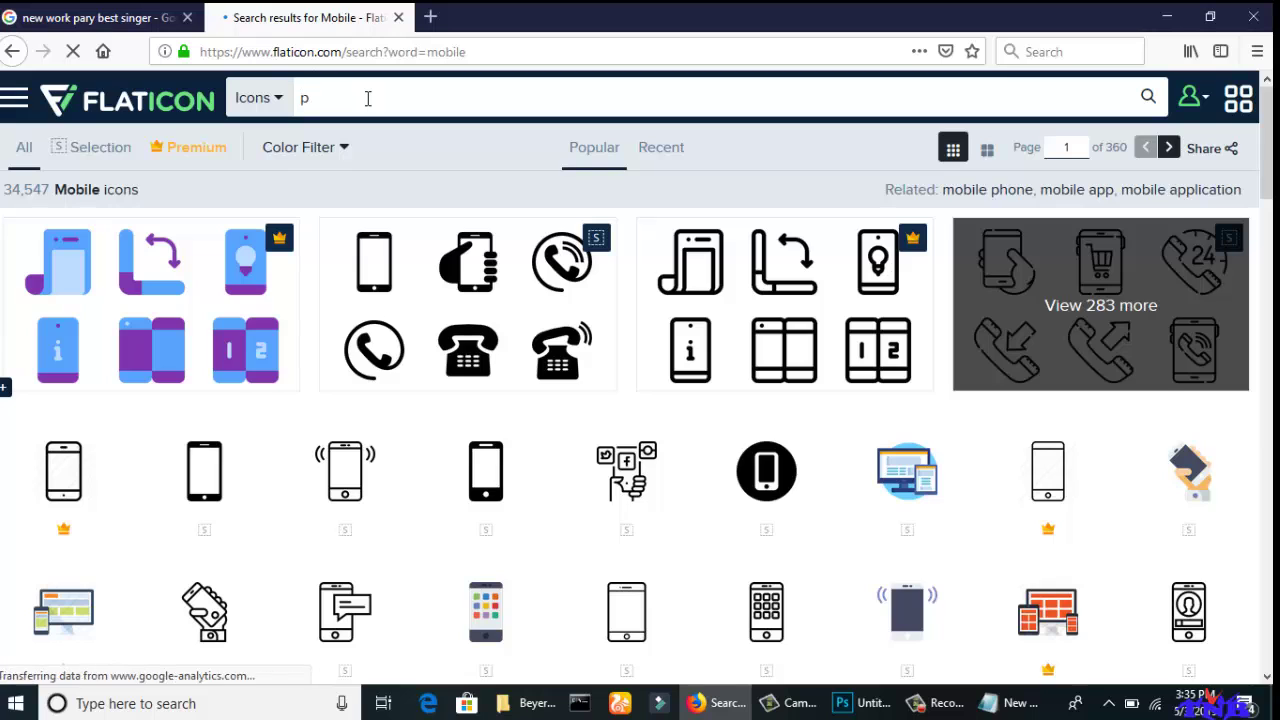
pyautogui.write('hone')
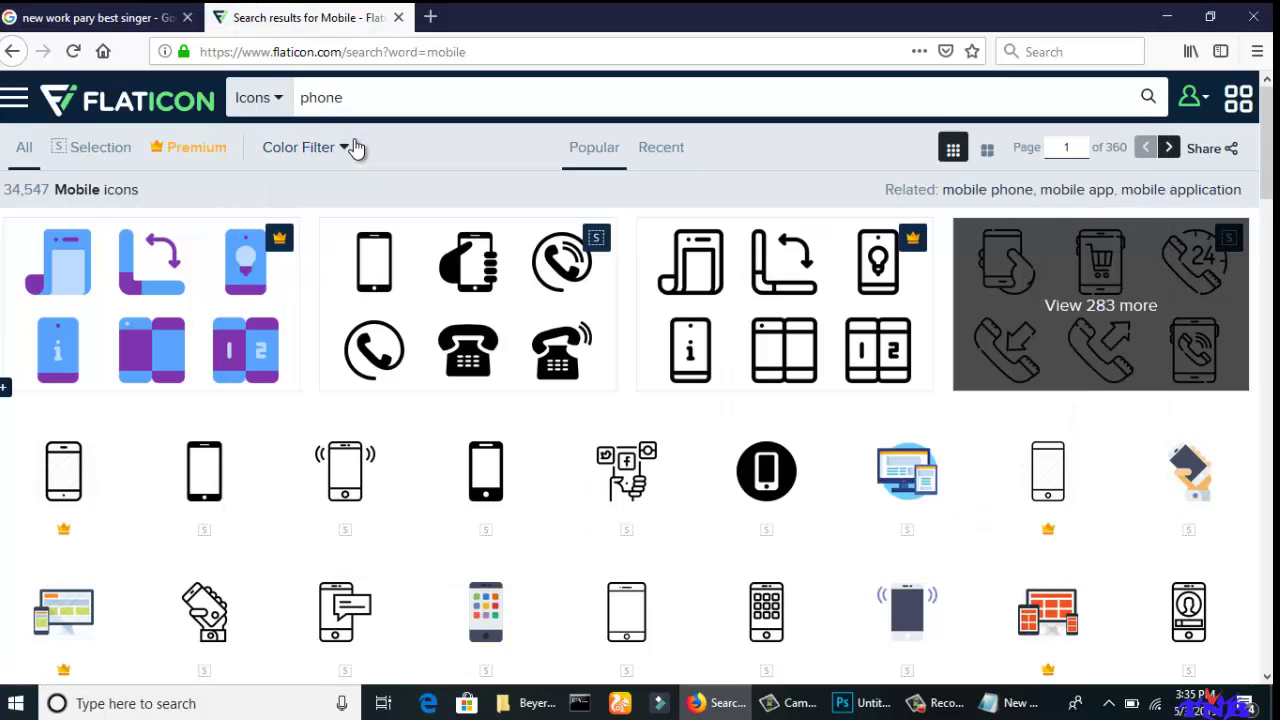
pyautogui.press('Return')
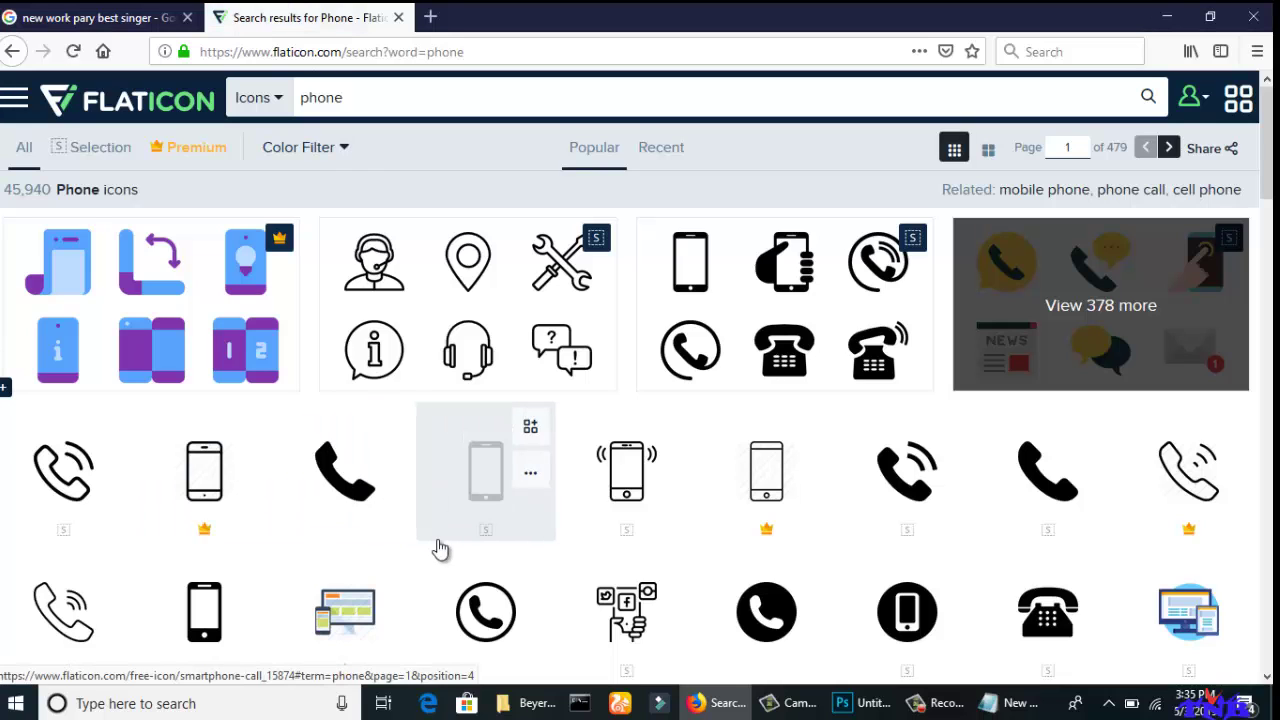
pyautogui.click(479, 617)
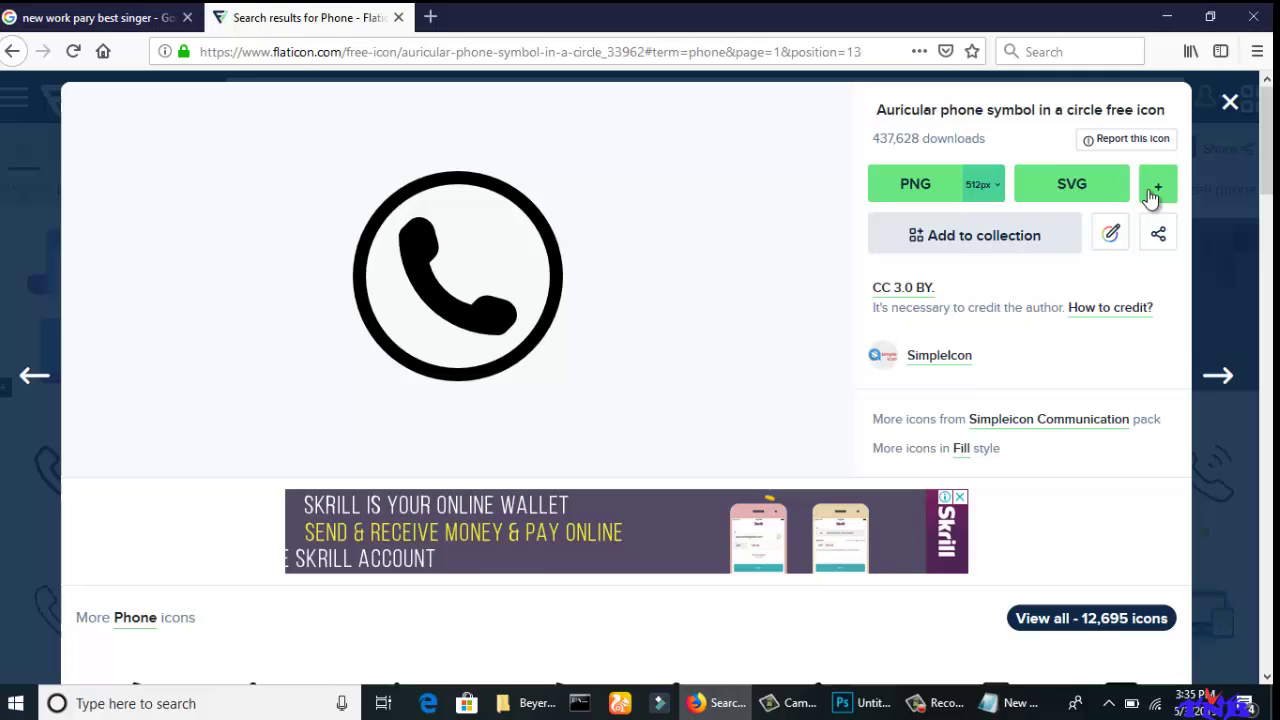
# Download the phone-in-a-circle icon as a free PSD file.
pyautogui.click(1152, 189)
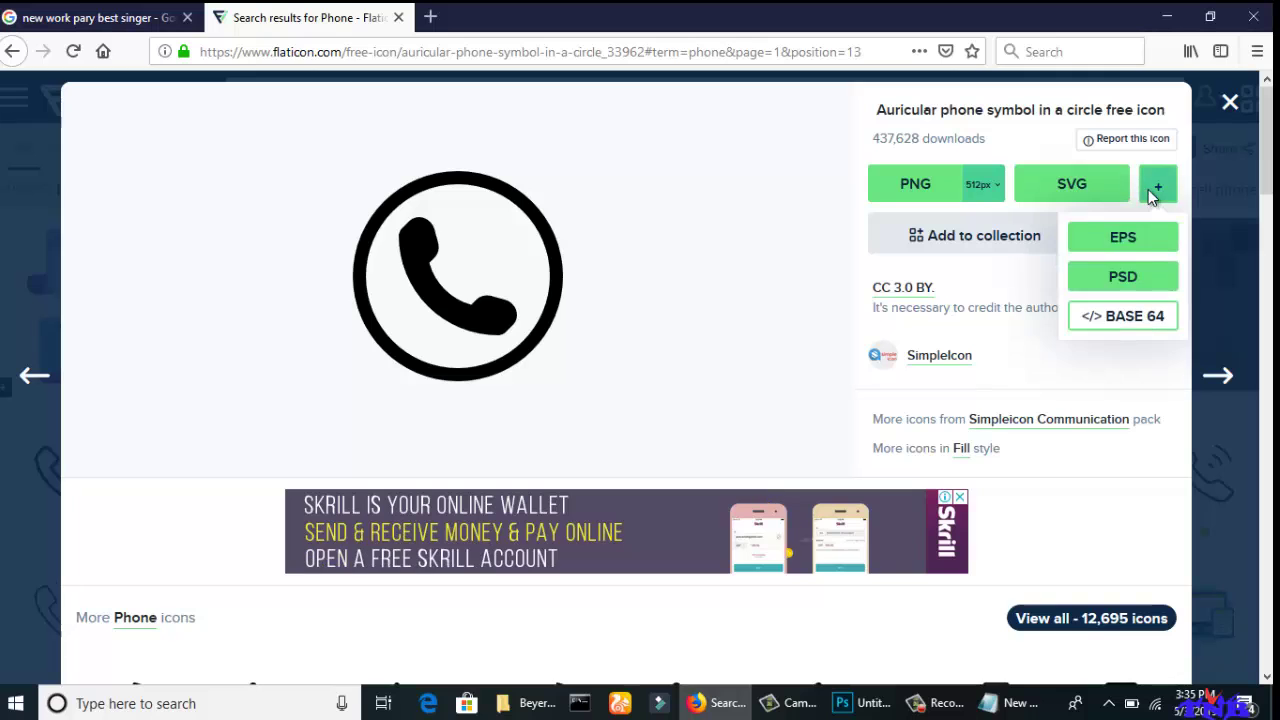
pyautogui.click(1128, 273)
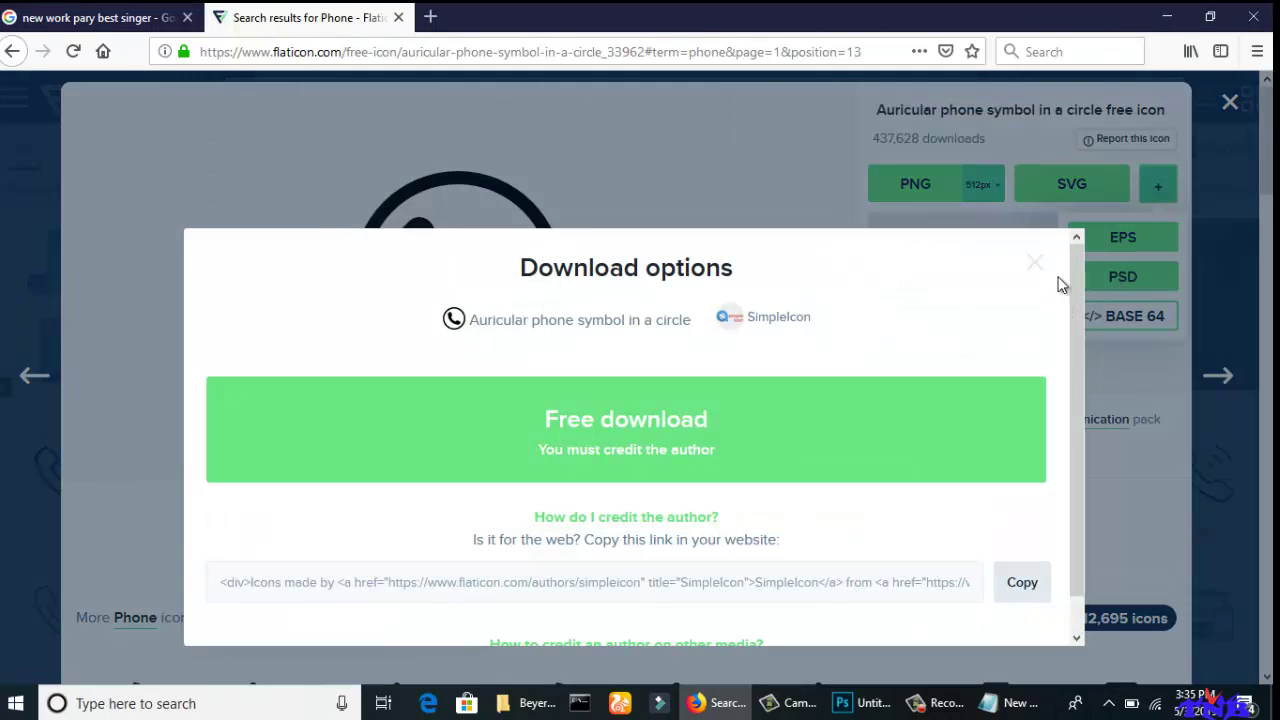
pyautogui.click(724, 445)
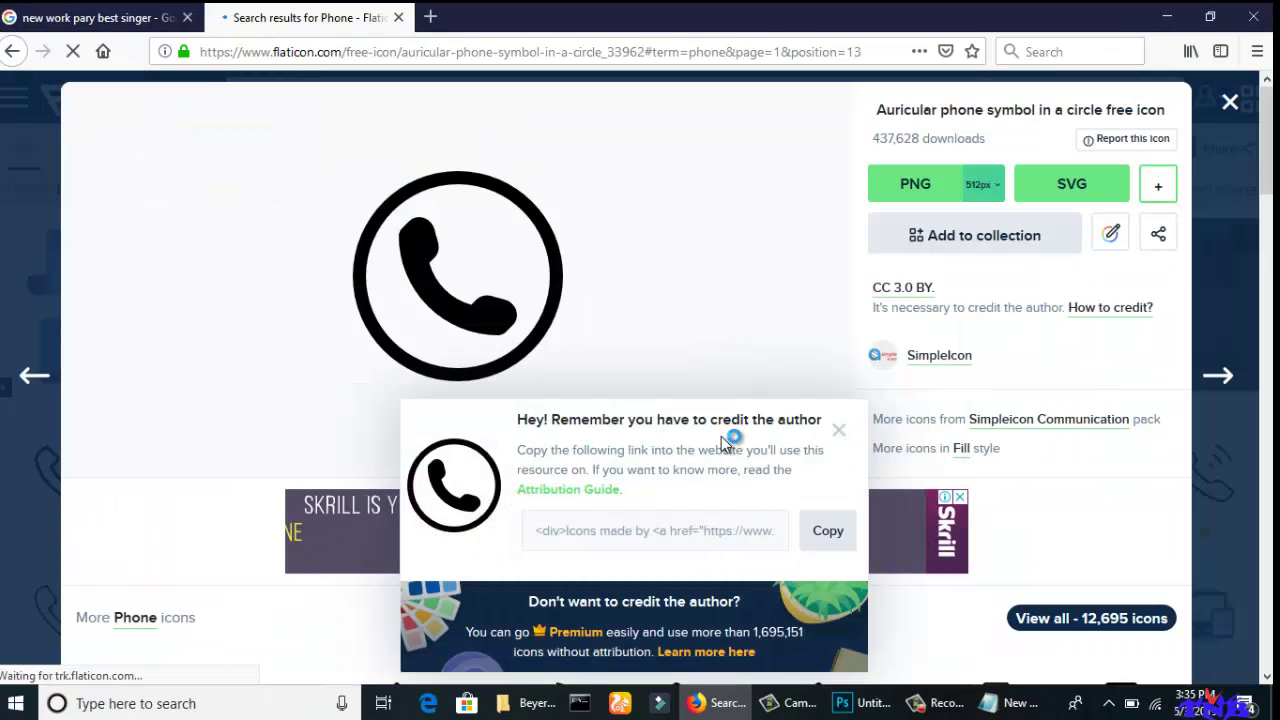
pyautogui.click(711, 449)
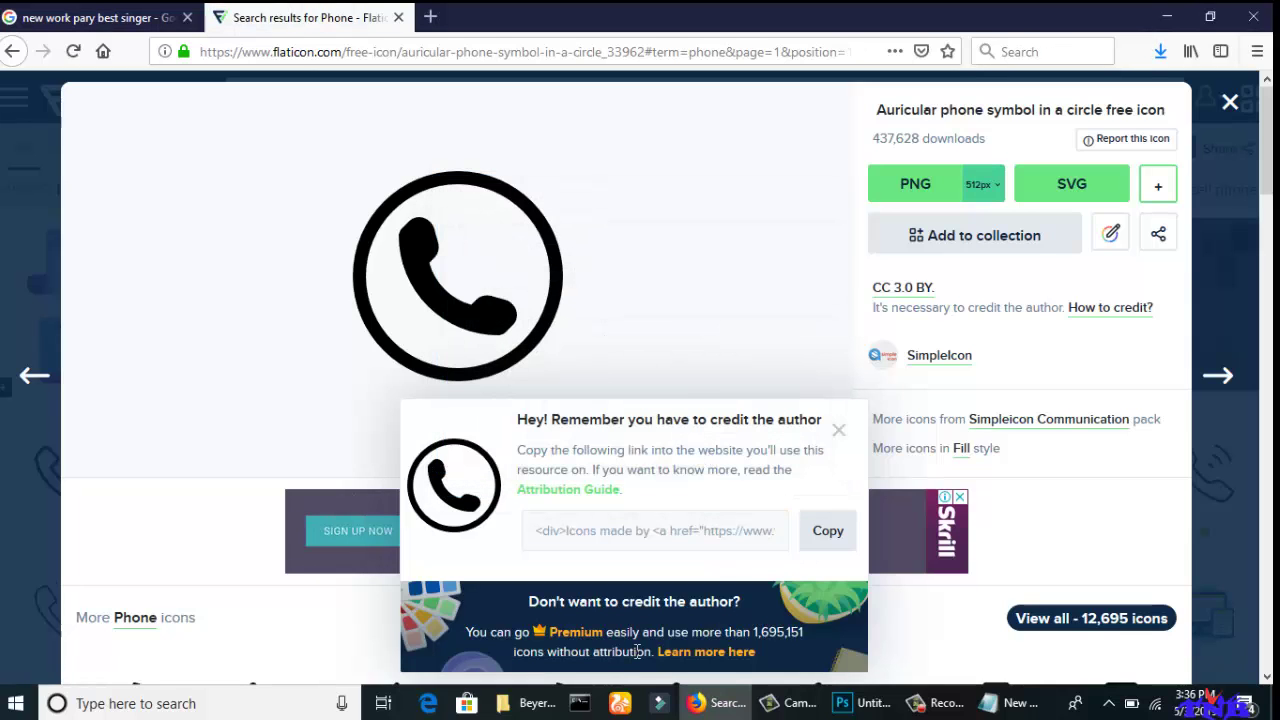
pyautogui.click(1166, 17)
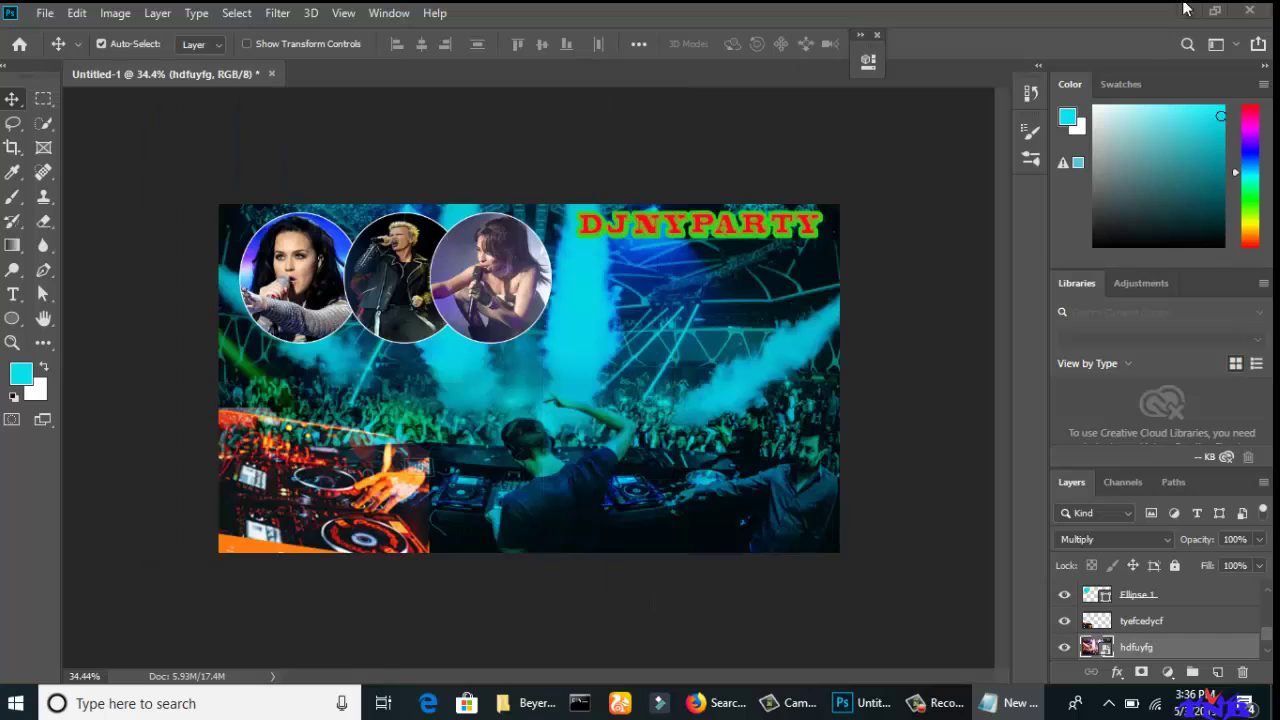
pyautogui.click(1183, 10)
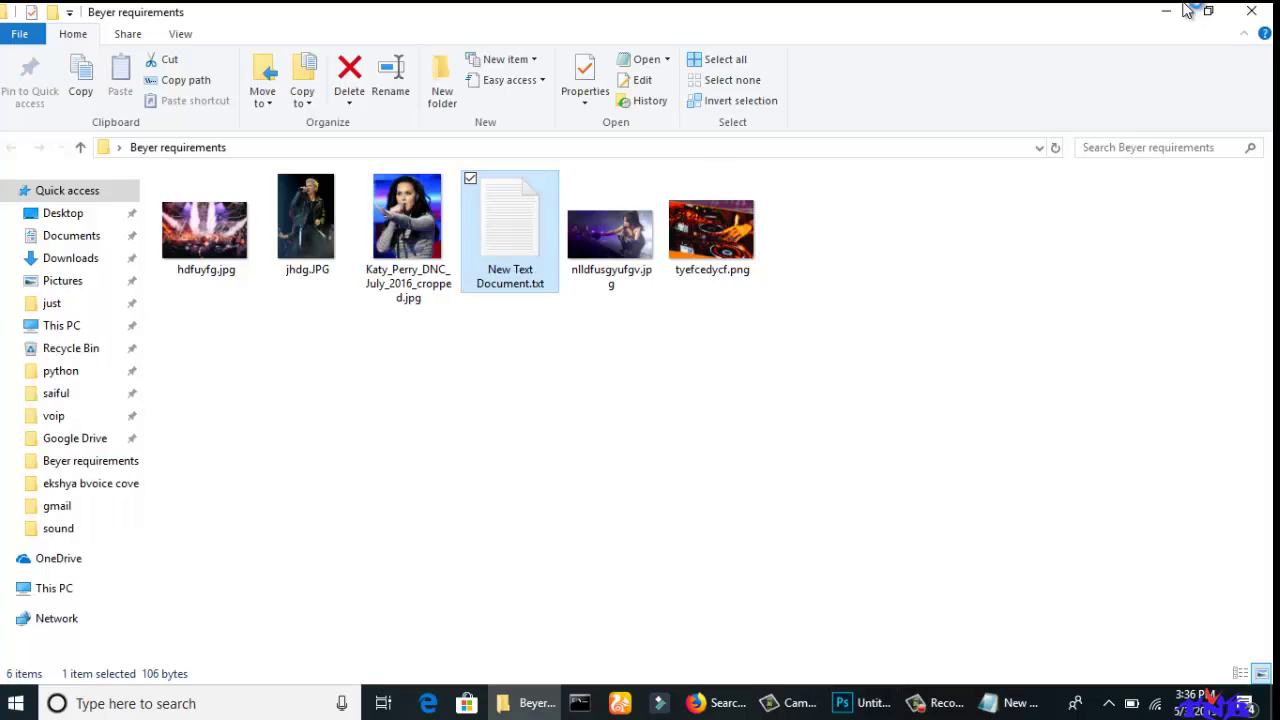
# Open auricular-phone-symbol-in-a-circle.psd from the Downloads folder in Photoshop.
pyautogui.click(62, 260)
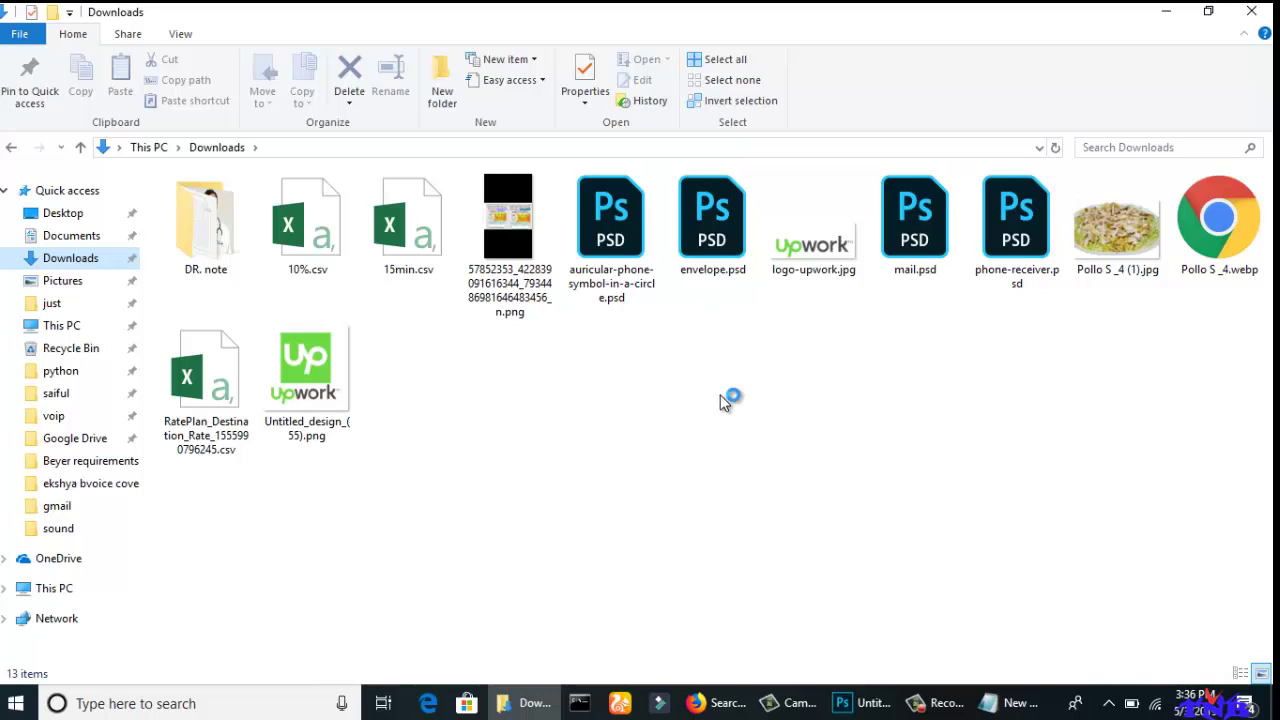
pyautogui.click(620, 230)
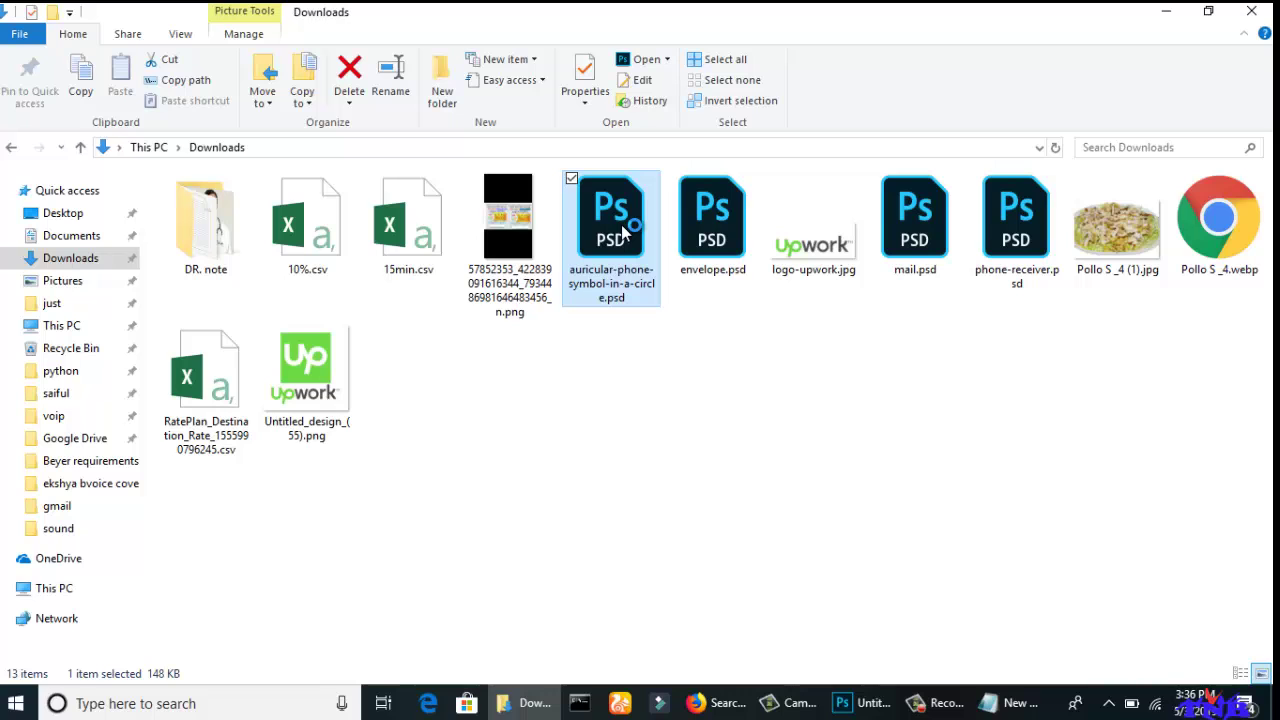
pyautogui.doubleClick(621, 226)
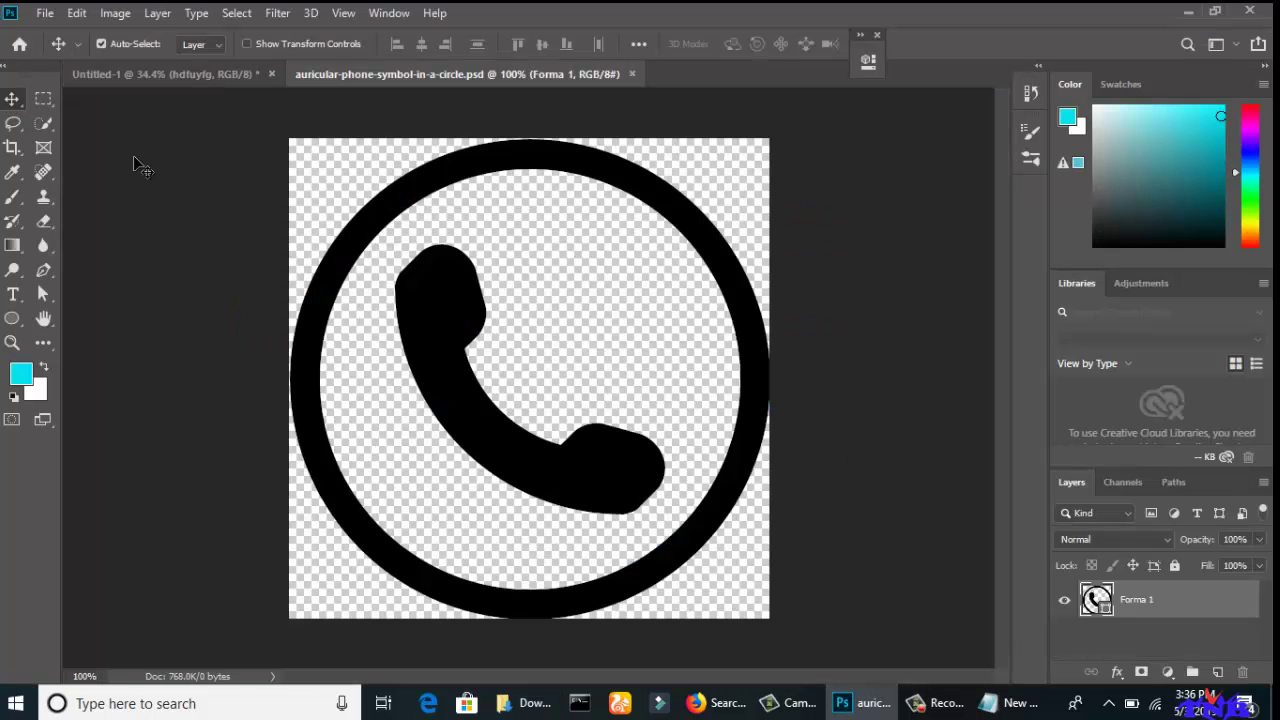
# Bring the phone icon into the banner, shrunk and placed just below the title.
pyautogui.moveTo(442, 332)
pyautogui.mouseDown()
pyautogui.moveTo(424, 316)
pyautogui.moveTo(618, 298)
pyautogui.moveTo(649, 335)
pyautogui.mouseUp()
pyautogui.click(649, 341)
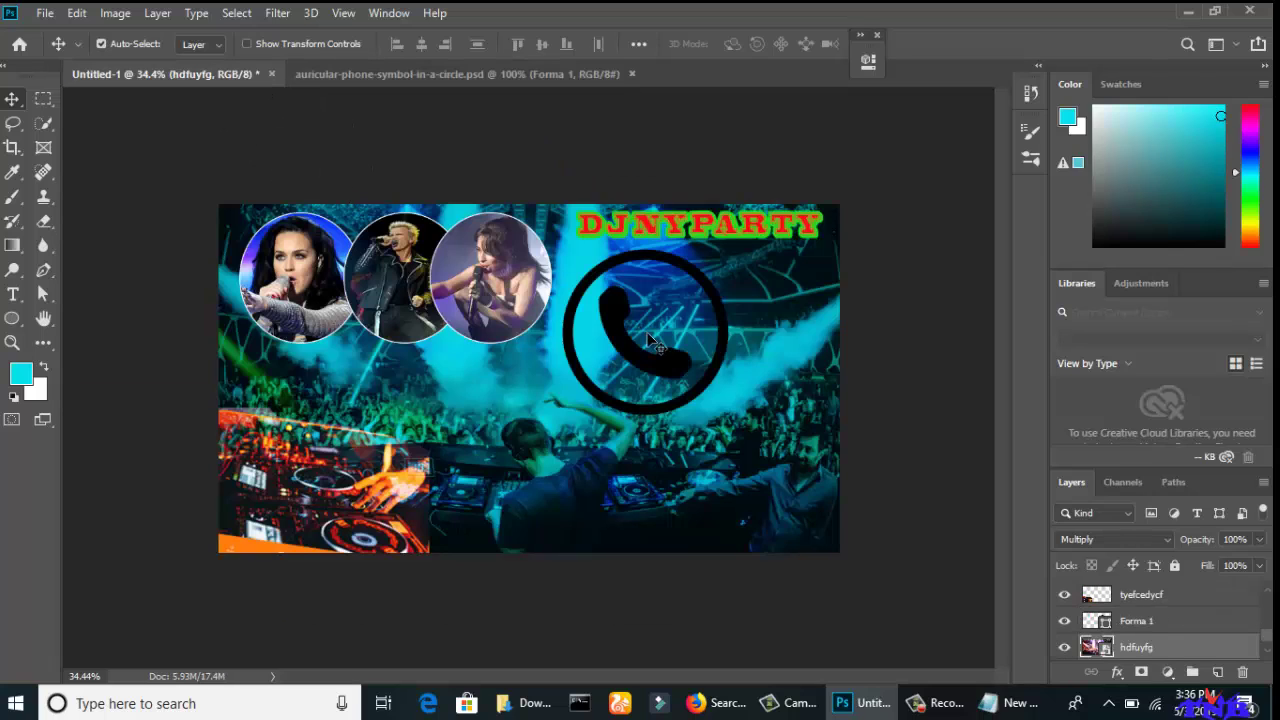
pyautogui.hotkey('ctrl', 't')
pyautogui.press('Return')
pyautogui.click(642, 366)
pyautogui.hotkey('ctrl', 't')
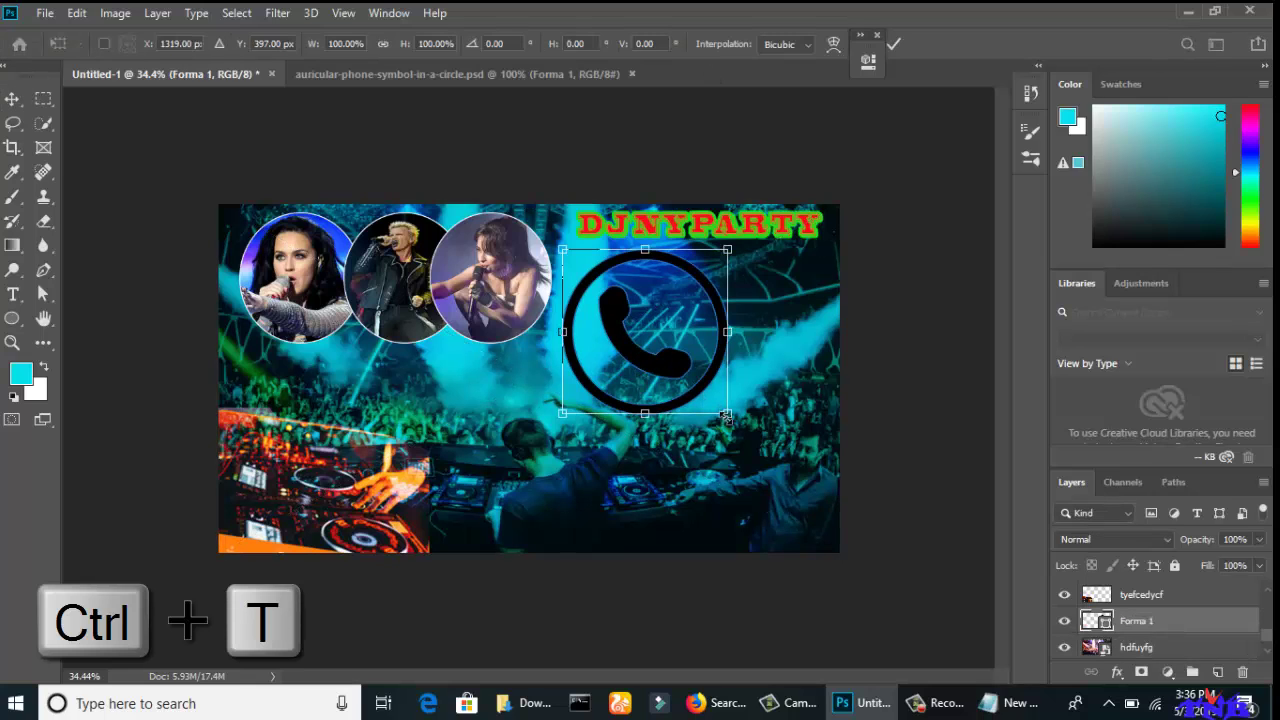
pyautogui.moveTo(709, 402); pyautogui.dragTo(605, 289)
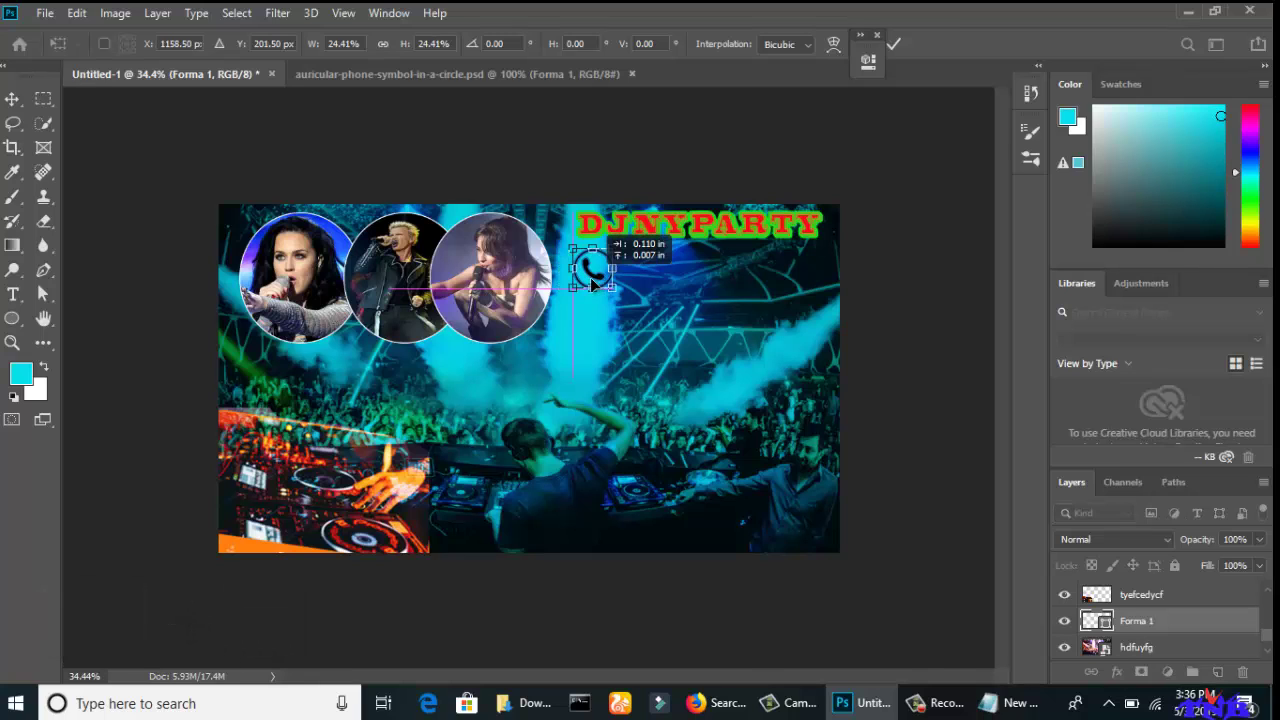
pyautogui.moveTo(583, 268); pyautogui.dragTo(594, 267)
pyautogui.press('Return')
# Recolour the phone icon white.
pyautogui.doubleClick(1097, 621)
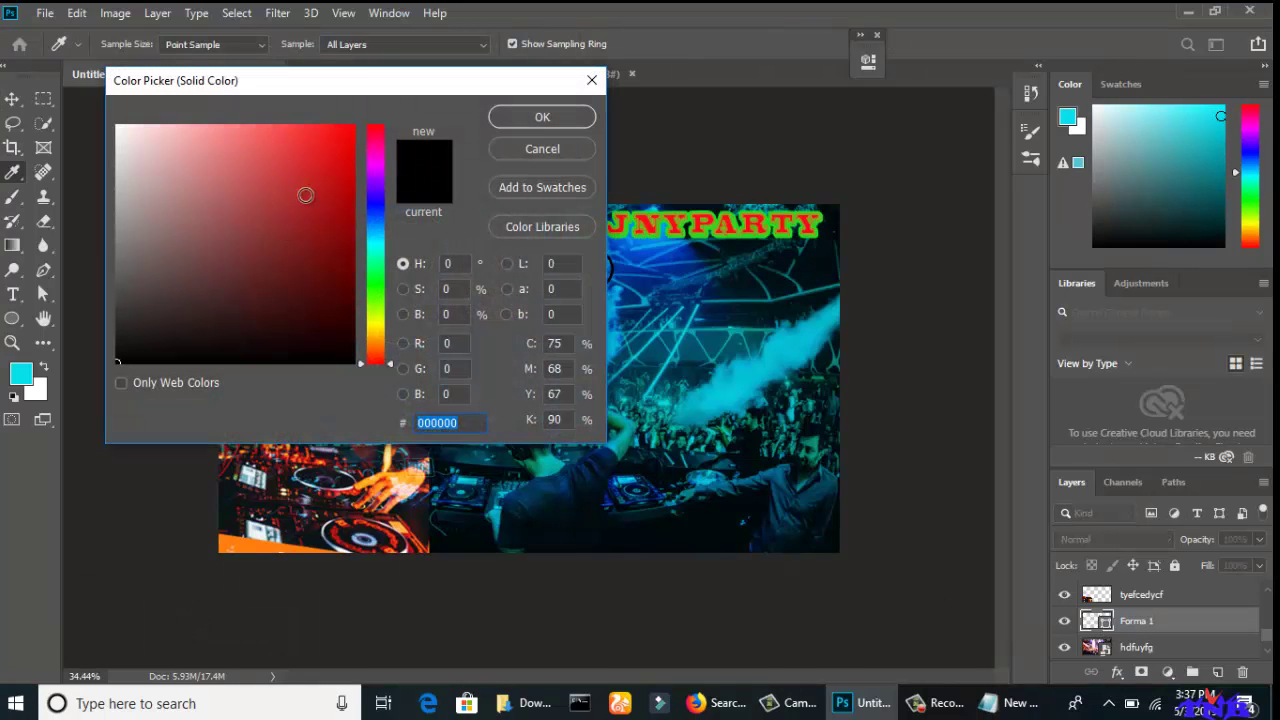
pyautogui.click(312, 170)
pyautogui.click(376, 239)
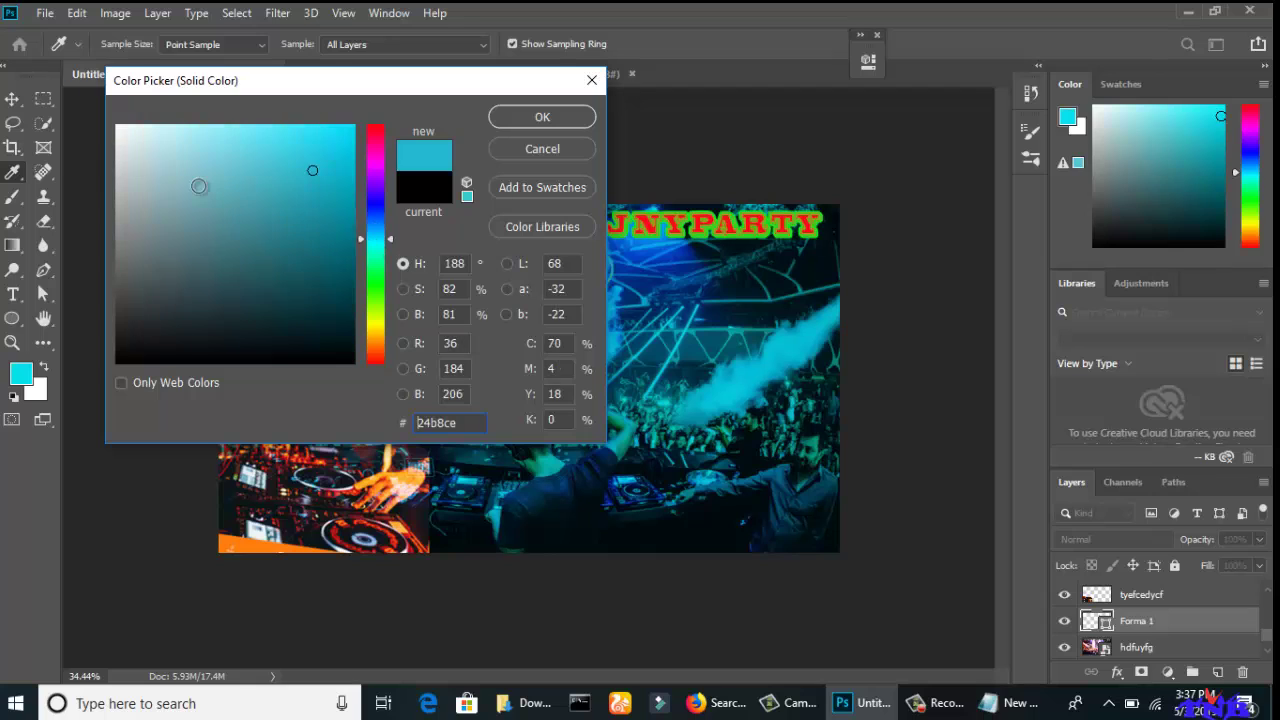
pyautogui.click(121, 128)
pyautogui.click(541, 117)
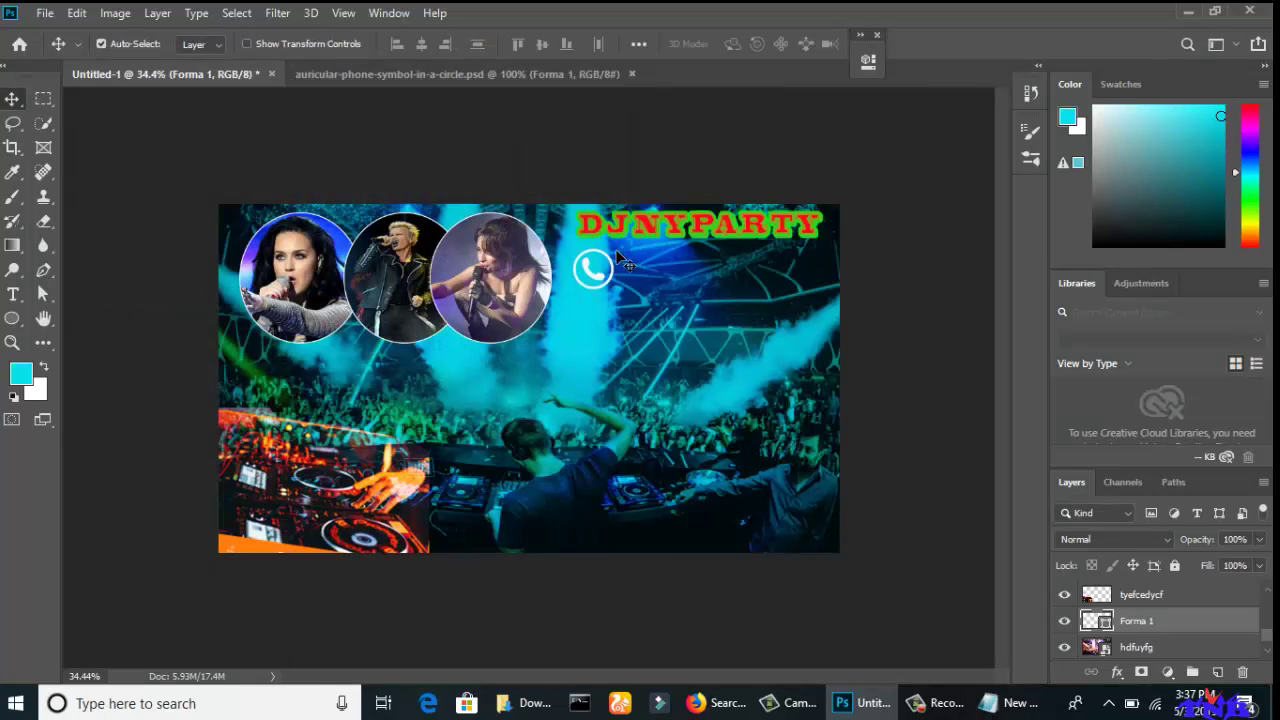
# Start a text line right of the phone icon in Arial Rounded MT Bold.
pyautogui.click(13, 294)
pyautogui.click(638, 278)
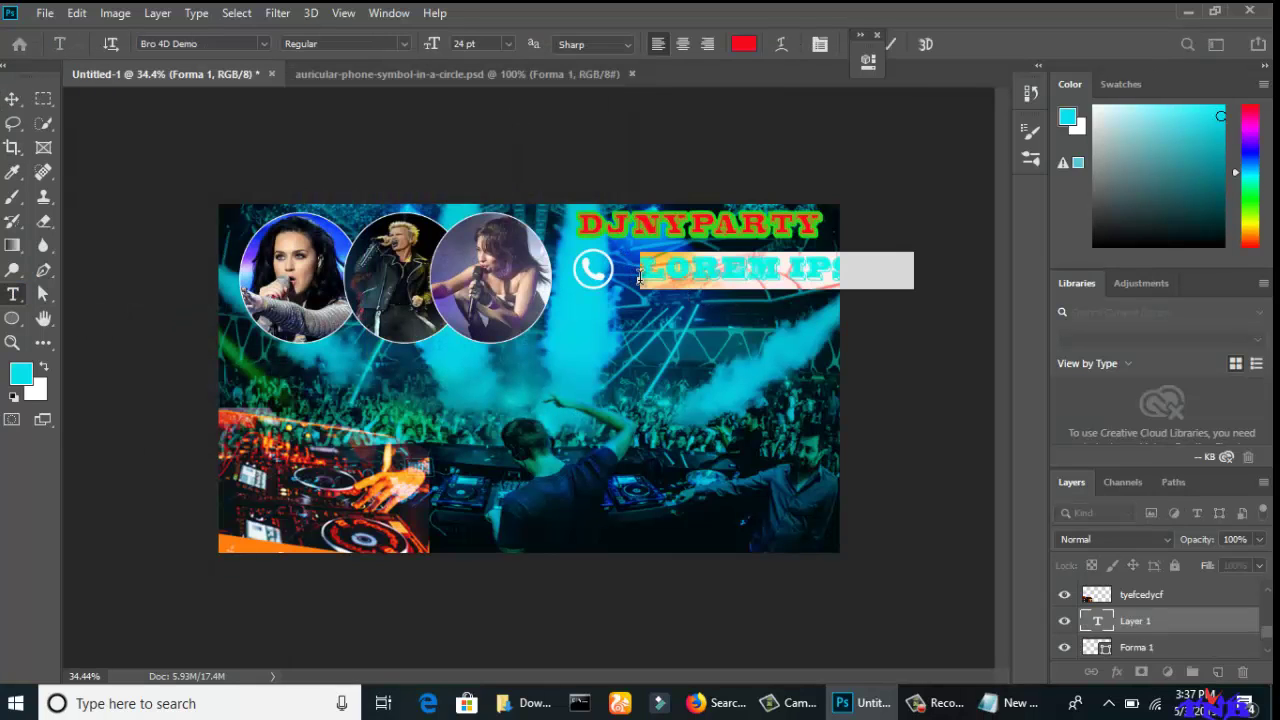
pyautogui.press('BackSpace')
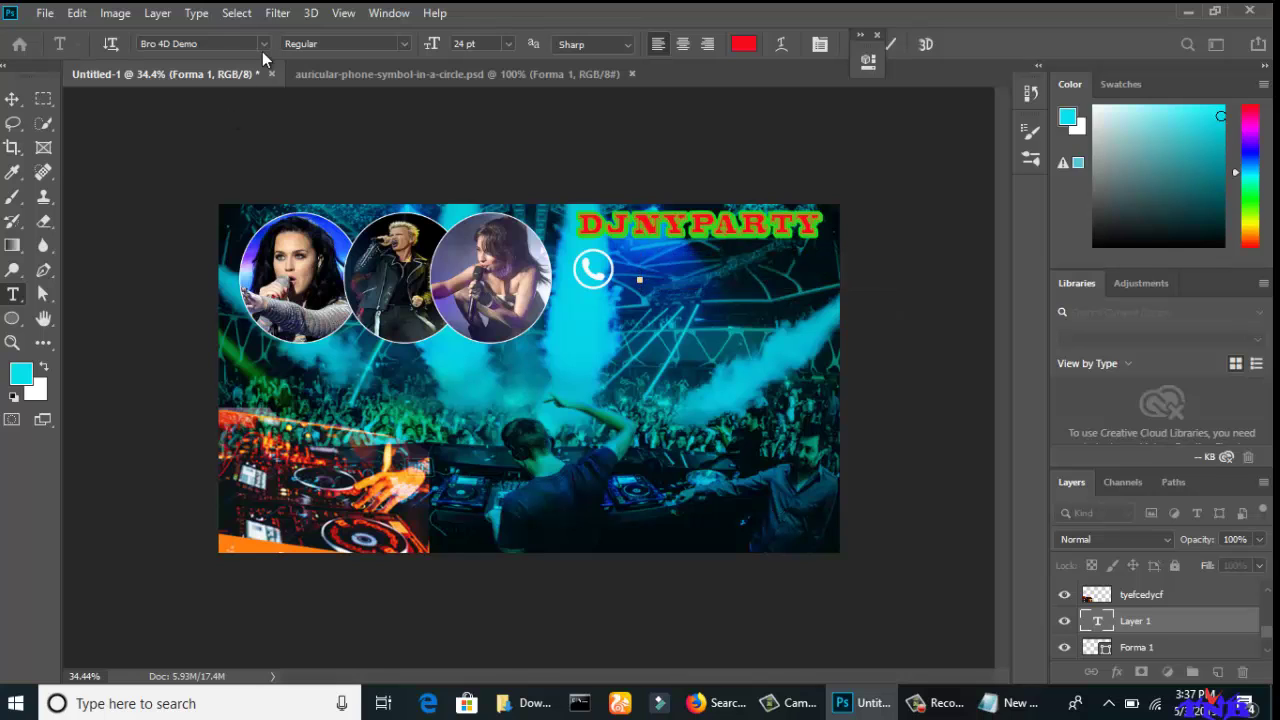
pyautogui.click(264, 43)
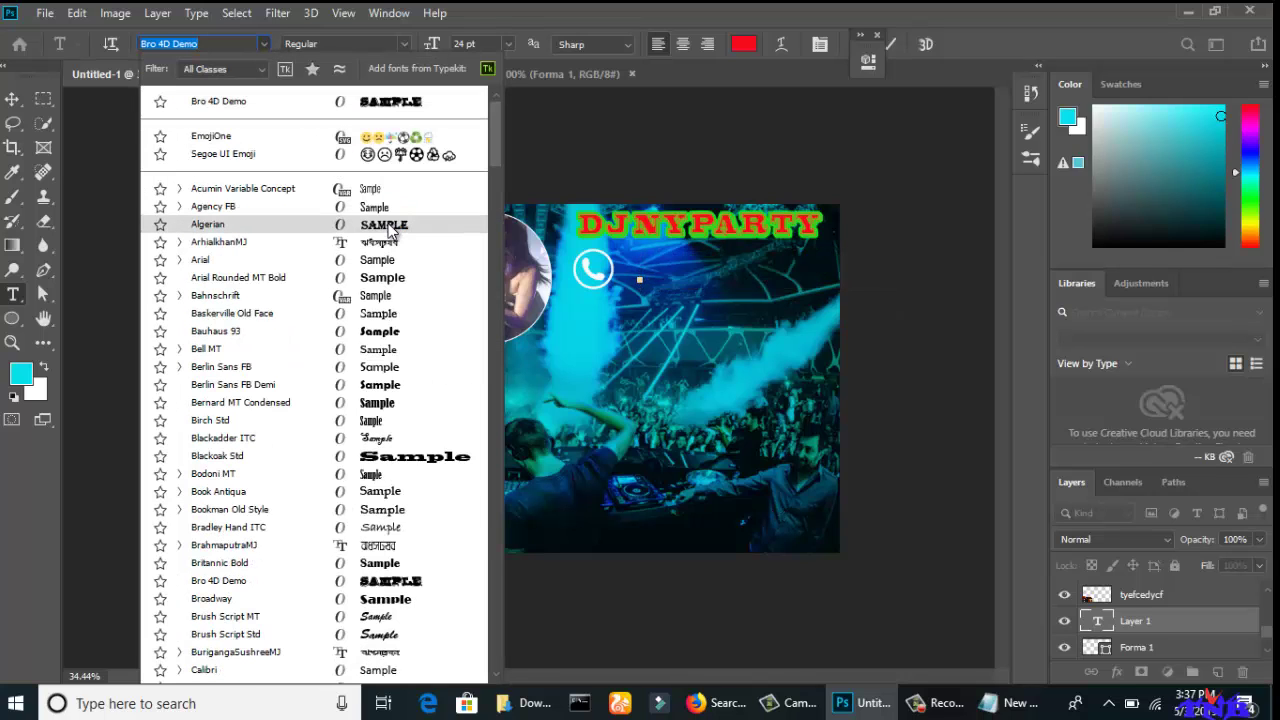
pyautogui.click(400, 277)
# Copy the helpline number from the banner notes in Notepad, then close Notepad.
pyautogui.click(1008, 703)
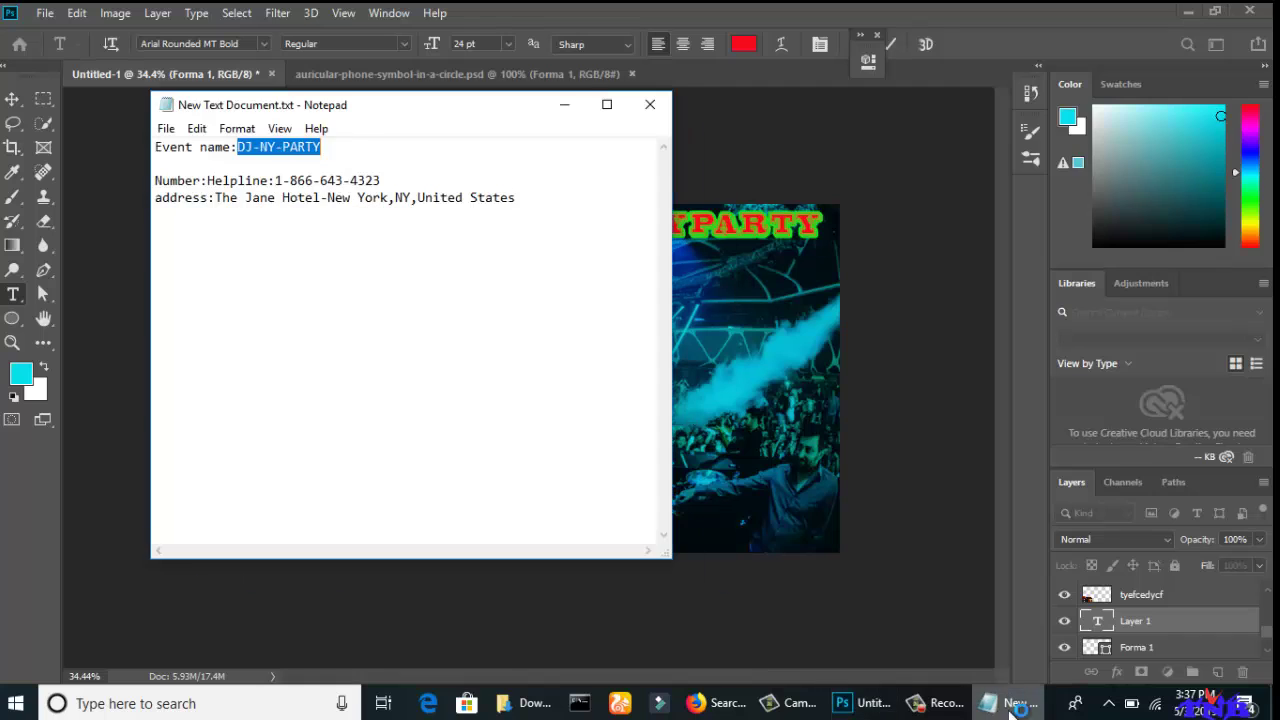
pyautogui.moveTo(381, 180); pyautogui.dragTo(230, 180)
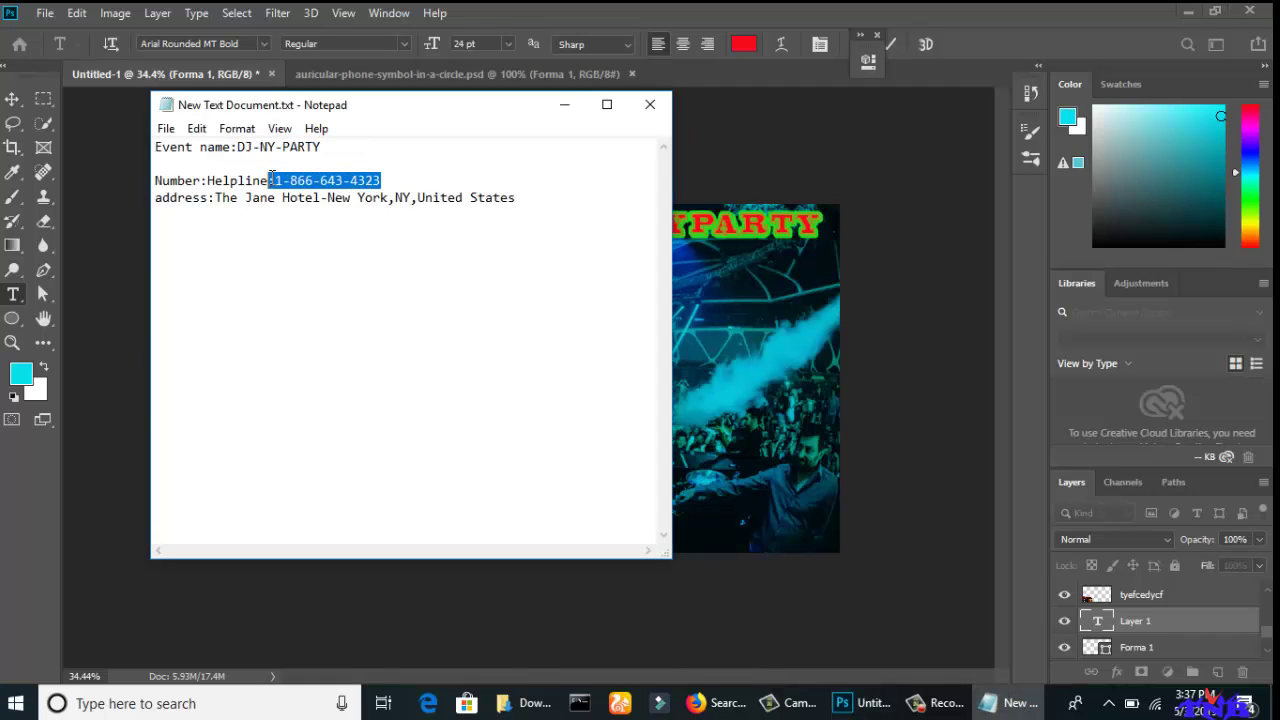
pyautogui.rightClick(229, 178)
pyautogui.click(270, 234)
pyautogui.click(650, 104)
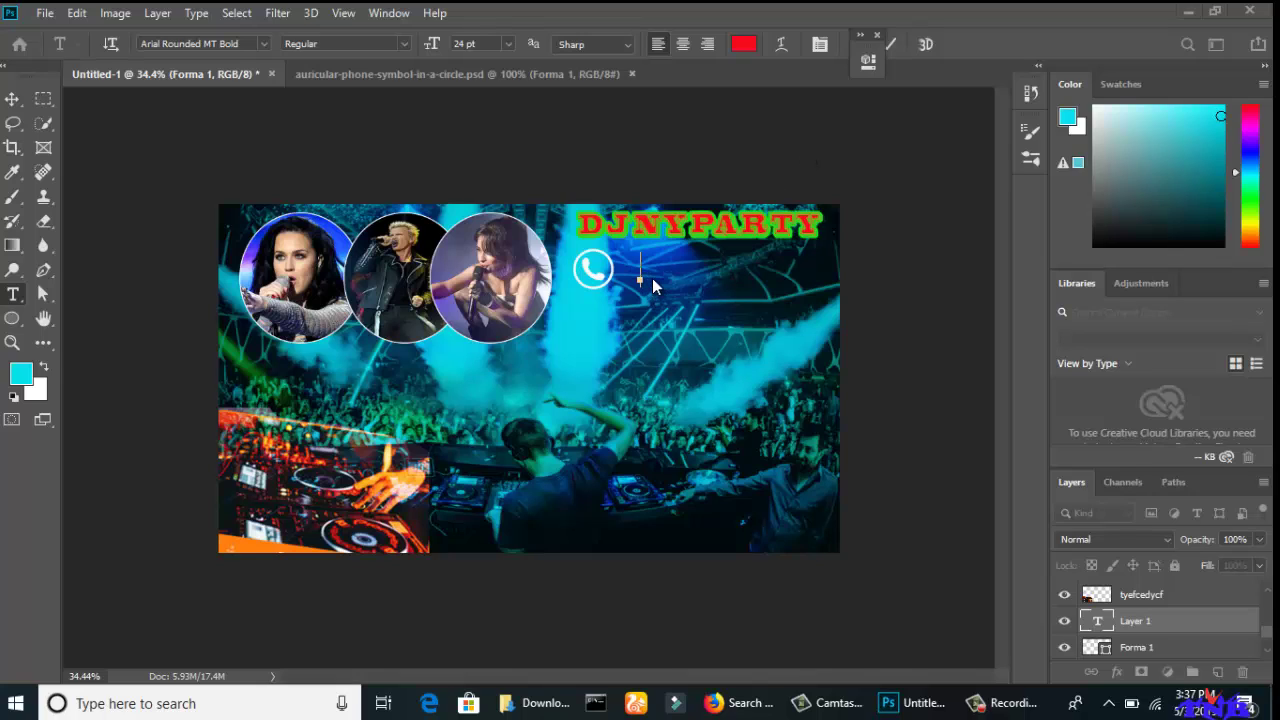
# Start a new text box beside the phone icon reading HELPLINE:.
pyautogui.scroll(-3, 1200, 600)
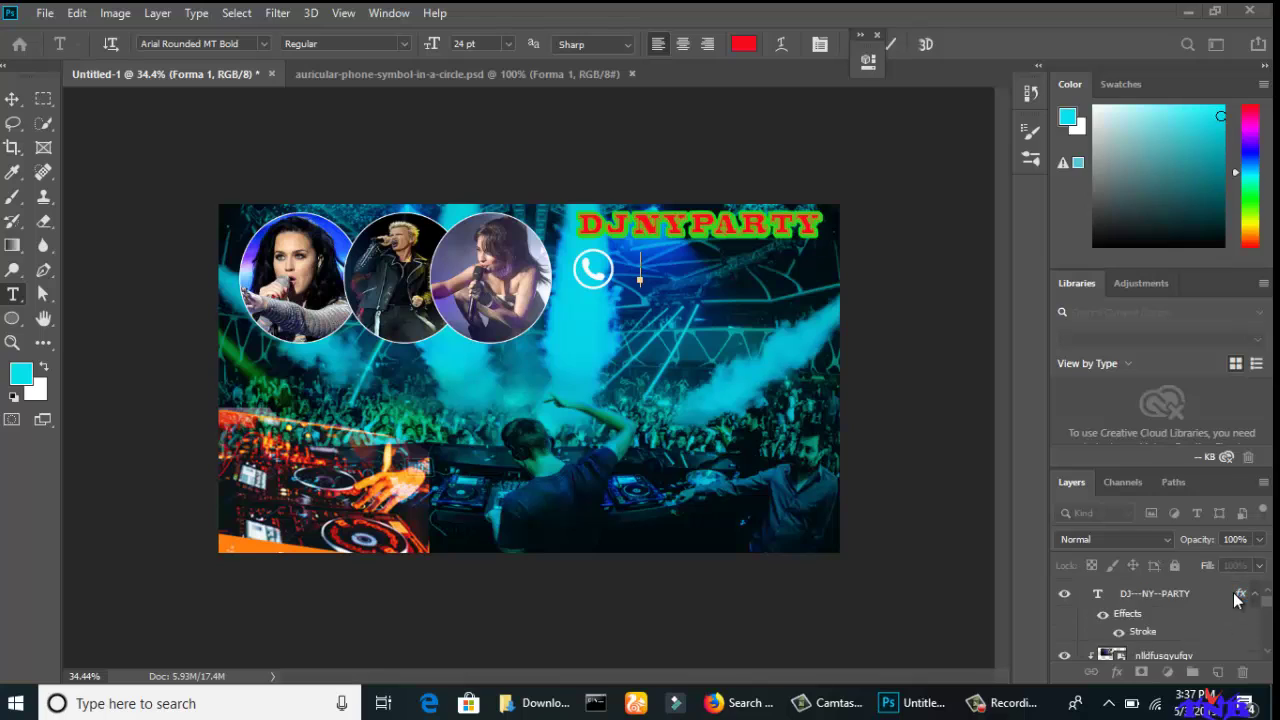
pyautogui.scroll(-1, 1205, 599)
pyautogui.scroll(5, 1215, 598)
pyautogui.scroll(-1, 1125, 596)
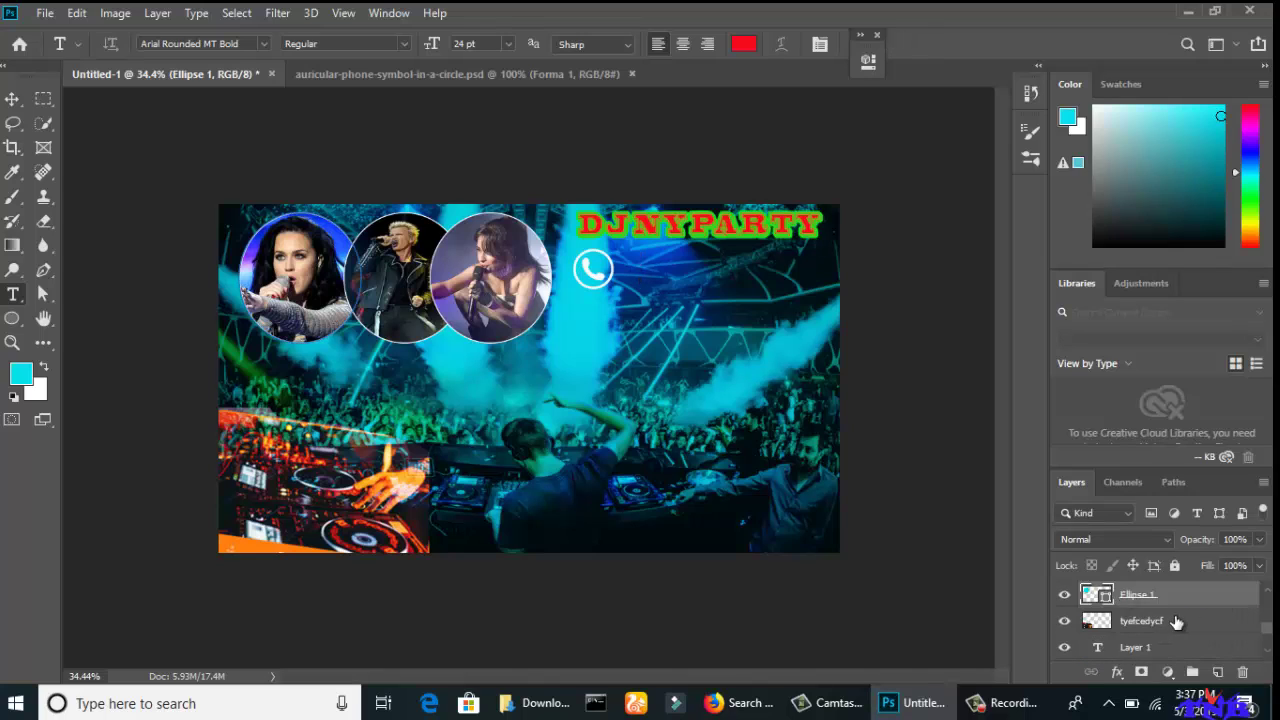
pyautogui.scroll(2, 1174, 617)
pyautogui.click(1156, 594)
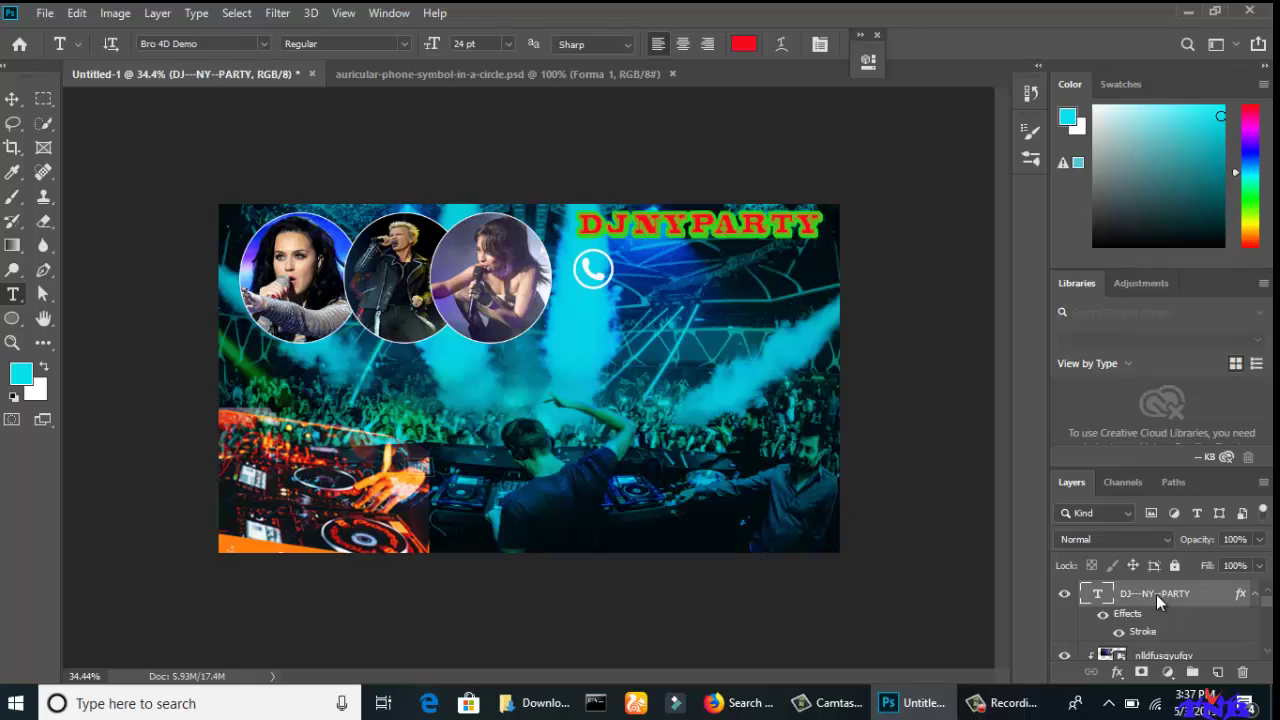
pyautogui.click(627, 270)
pyautogui.press('BackSpace')
pyautogui.write('HELPLINE:')
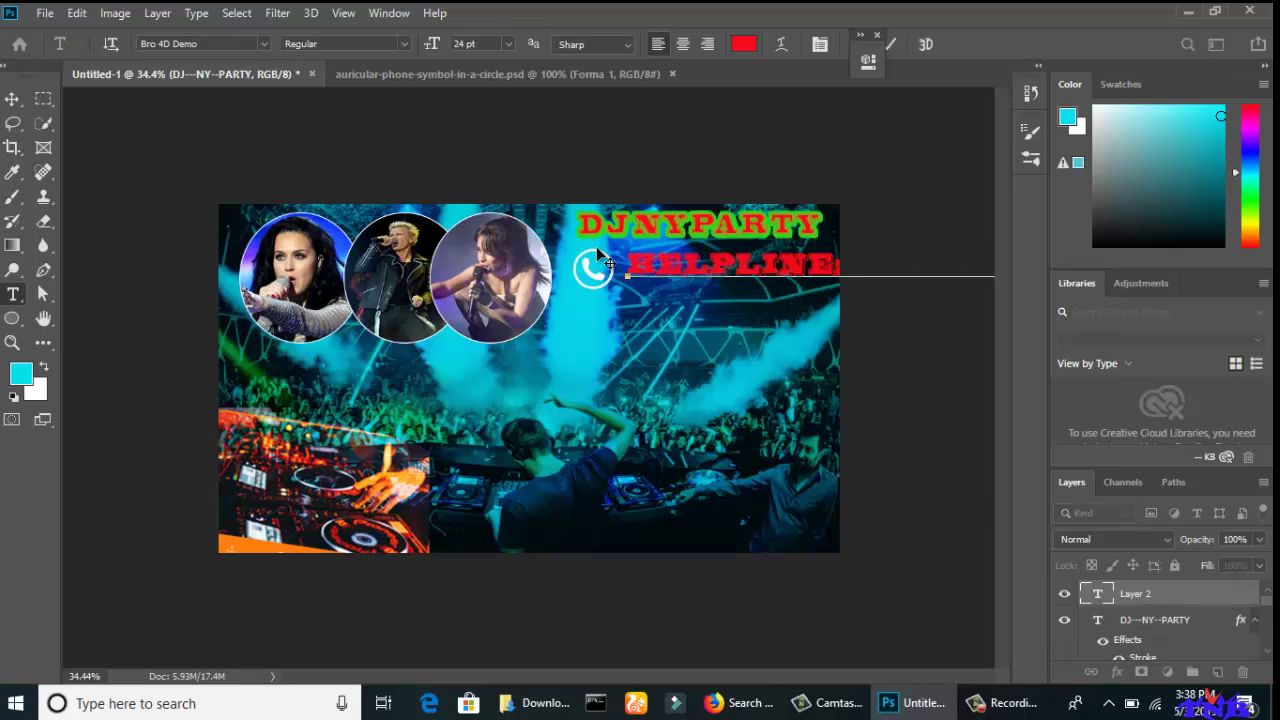
# Set the helpline text font to Arial.
pyautogui.click(264, 45)
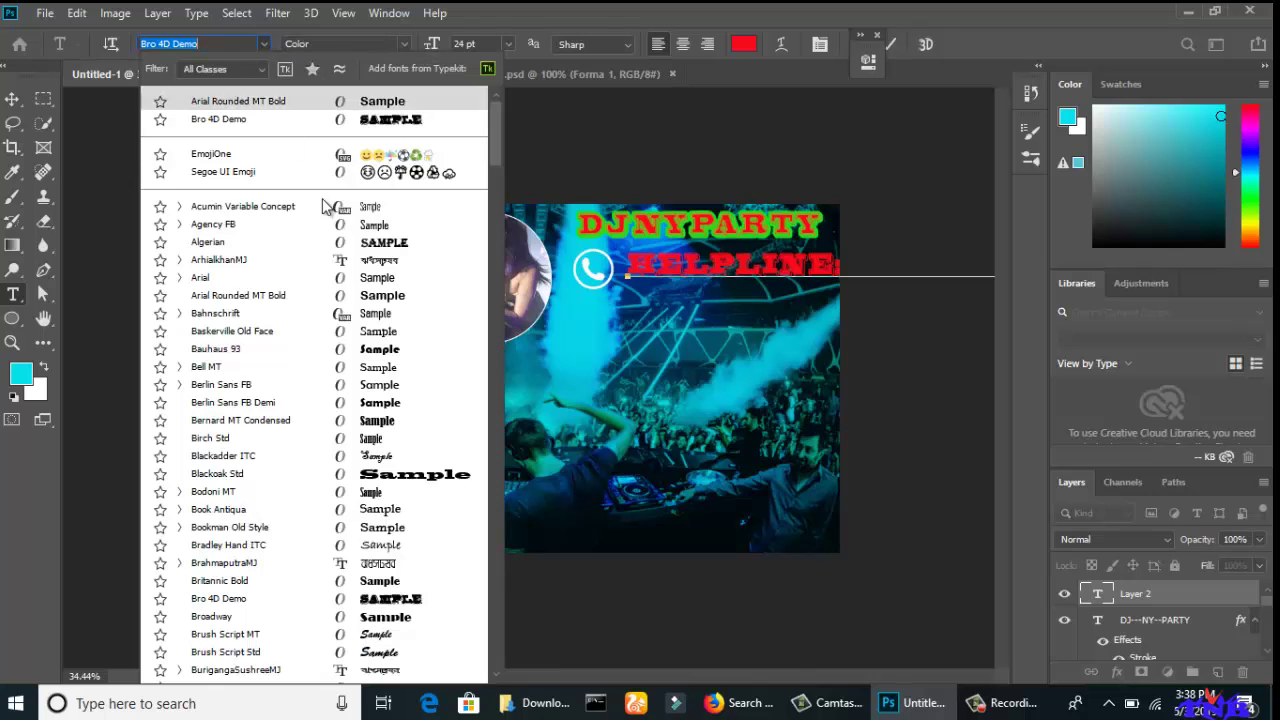
pyautogui.click(360, 277)
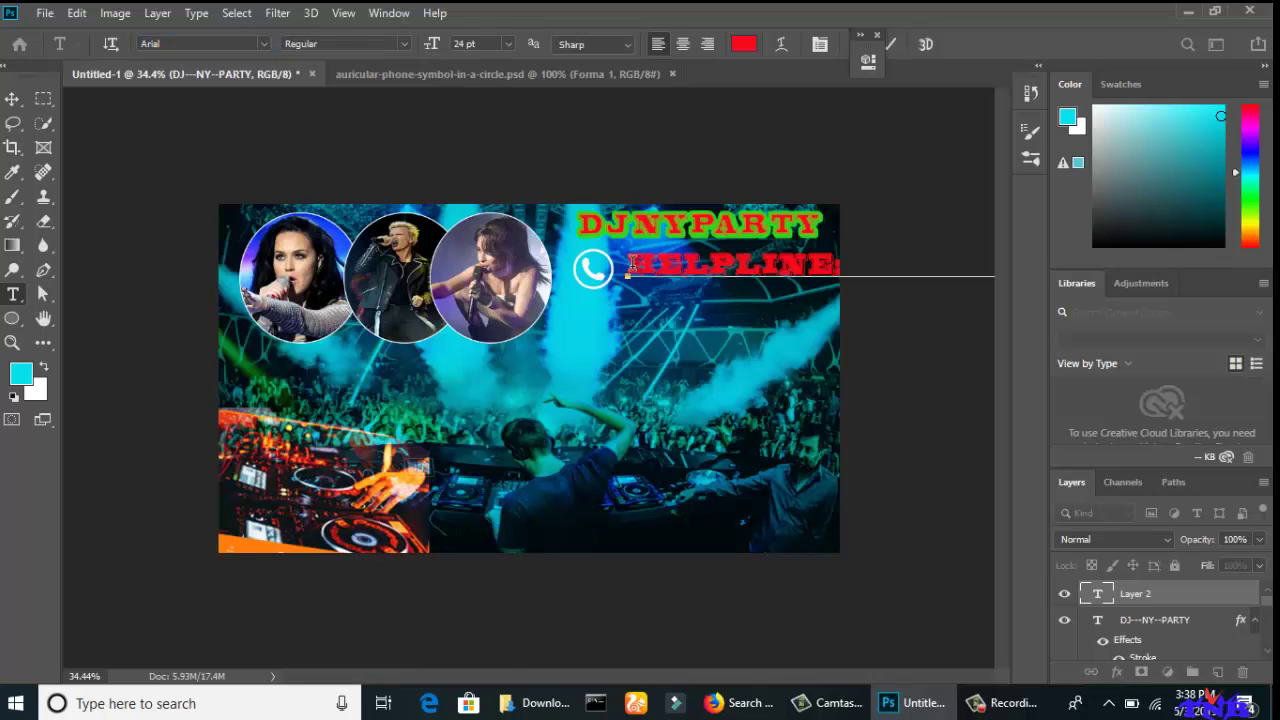
pyautogui.moveTo(627, 262); pyautogui.dragTo(996, 270)
pyautogui.click(263, 44)
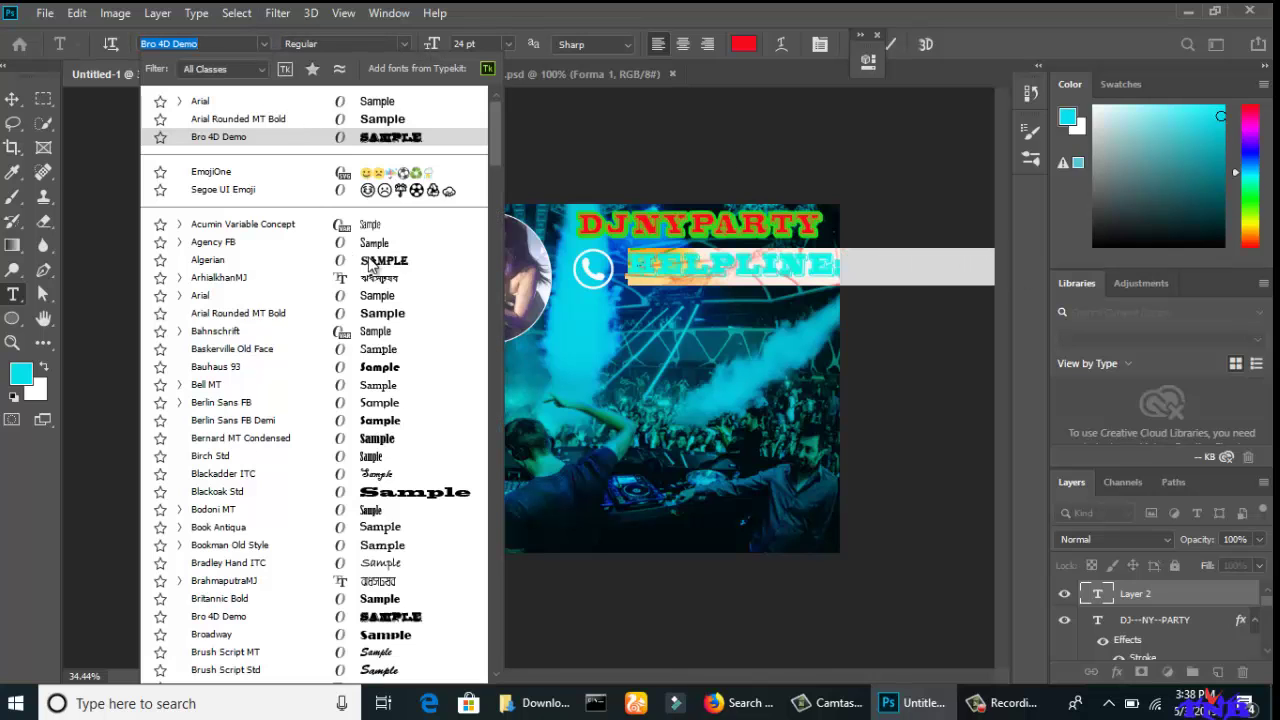
pyautogui.click(285, 103)
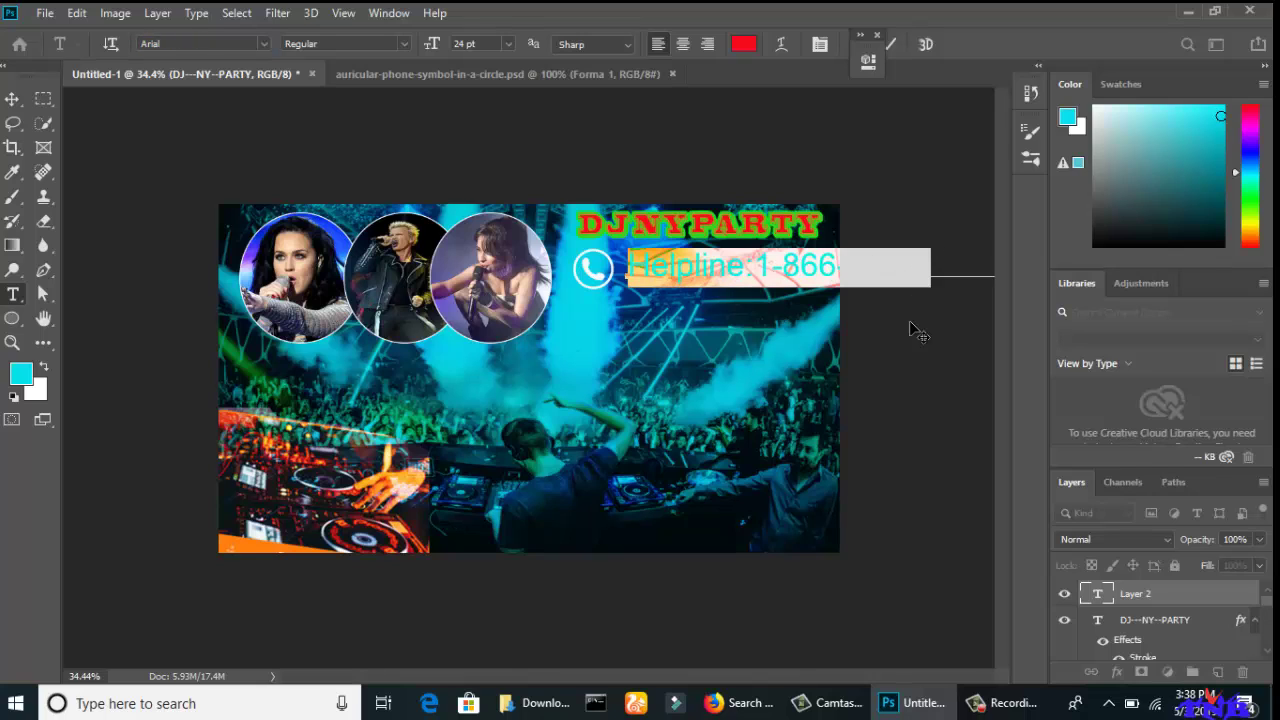
pyautogui.click(727, 266)
# Restyle the helpline text in white Baskerville Old Face.
pyautogui.moveTo(841, 262); pyautogui.dragTo(881, 281)
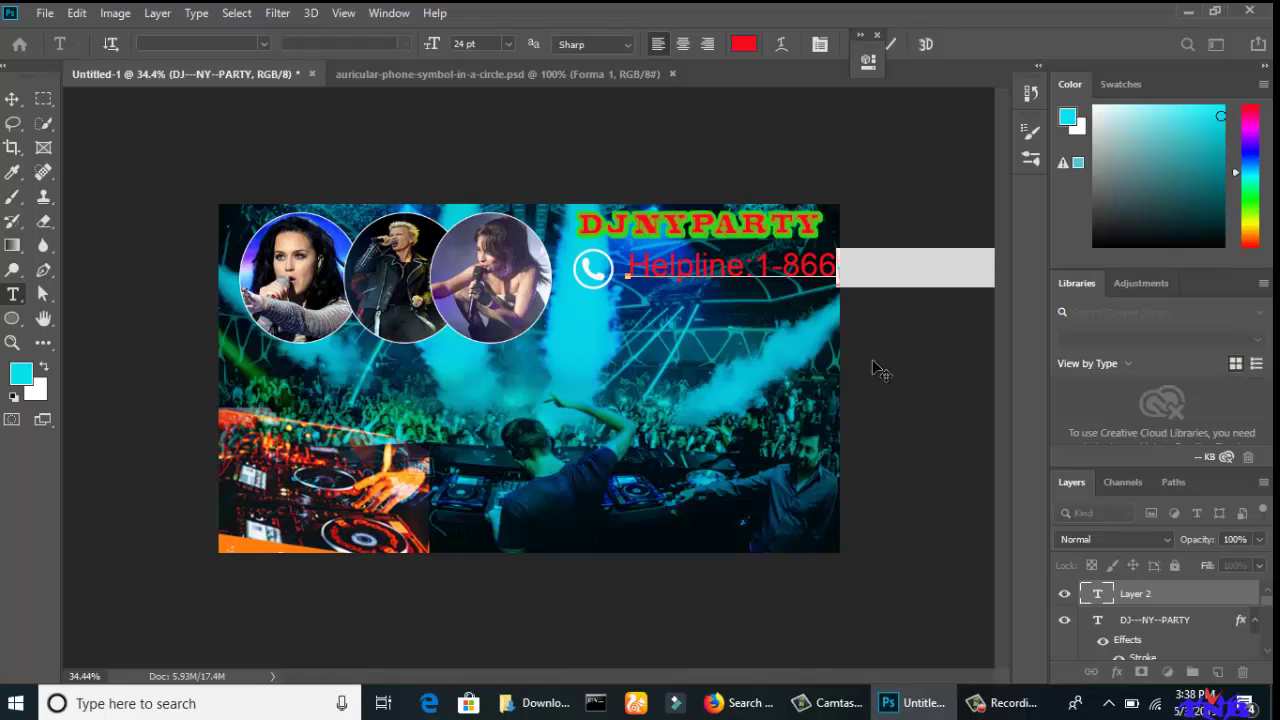
pyautogui.click(263, 43)
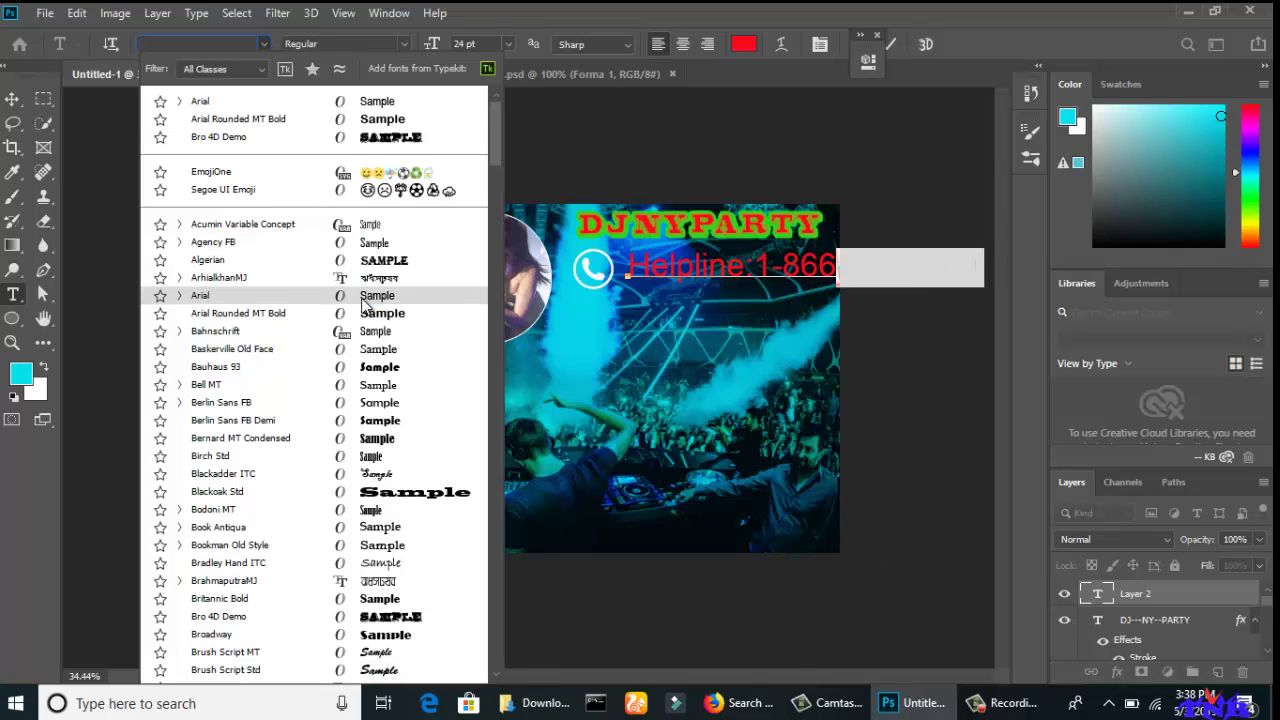
pyautogui.click(365, 349)
pyautogui.scroll(-1, 490, 295)
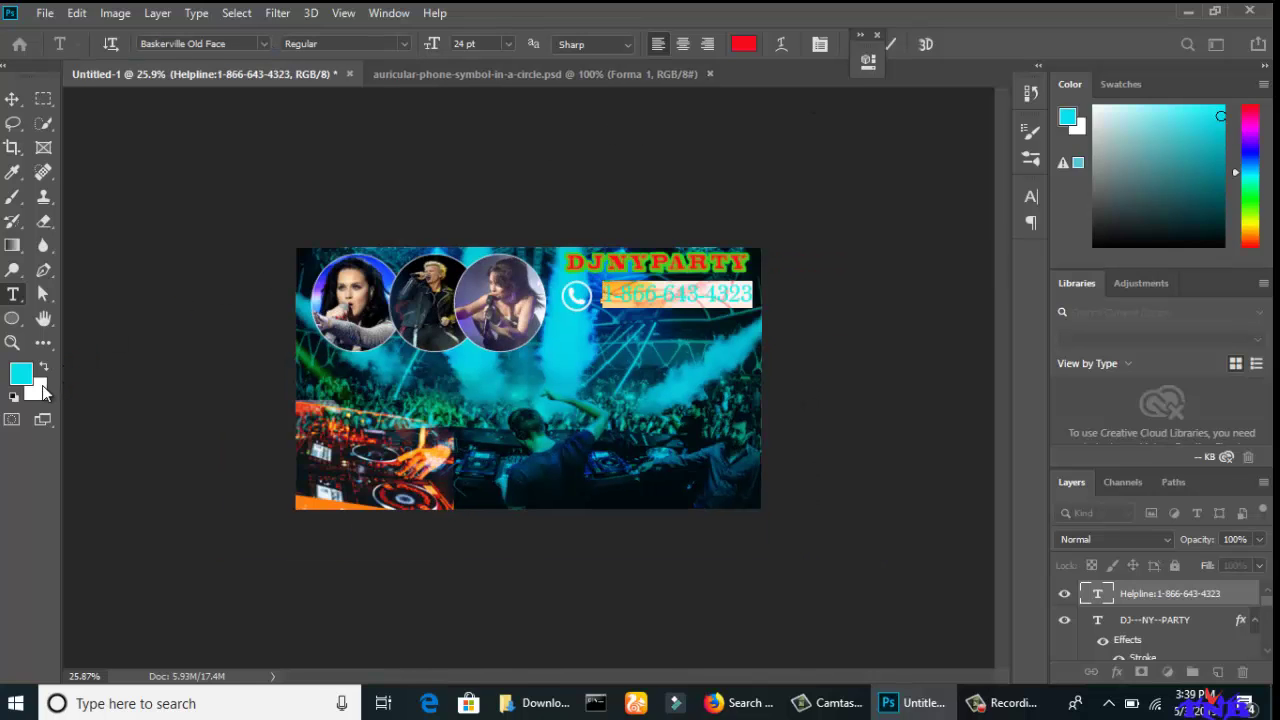
pyautogui.click(744, 44)
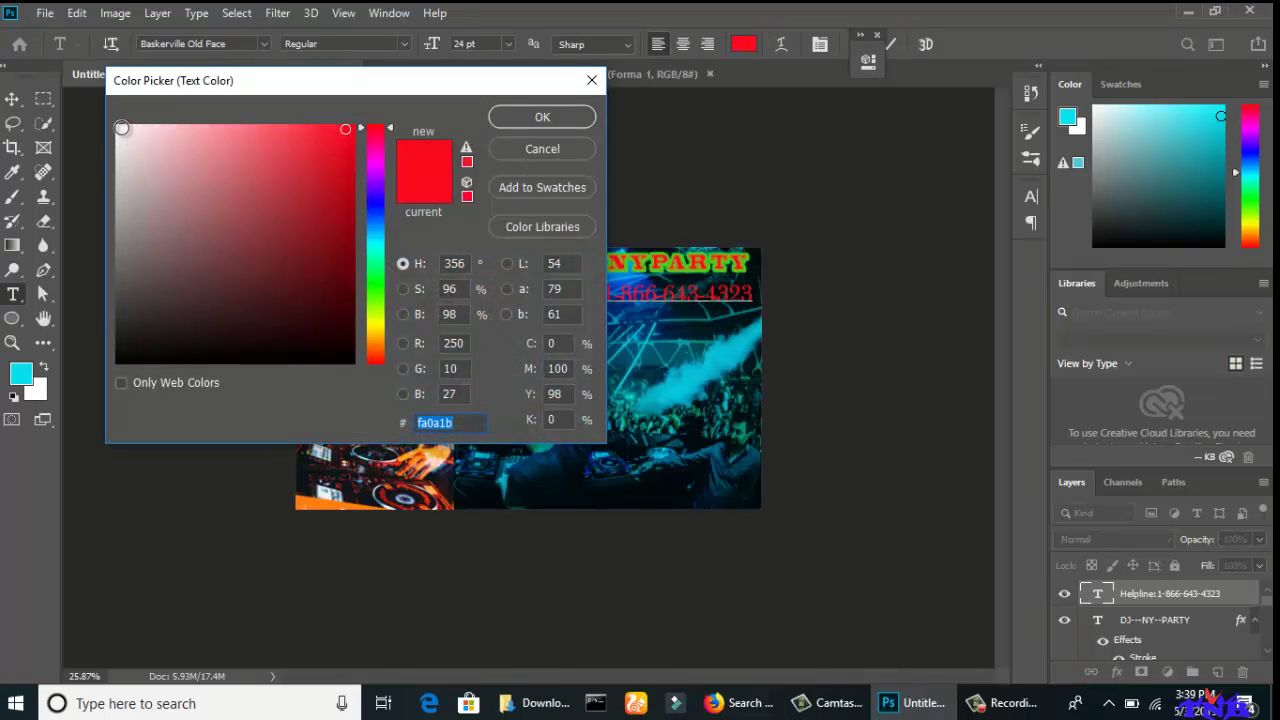
pyautogui.click(121, 128)
pyautogui.click(571, 116)
# Commit the phone number text and nudge it slightly into place.
pyautogui.scroll(2, 759, 294)
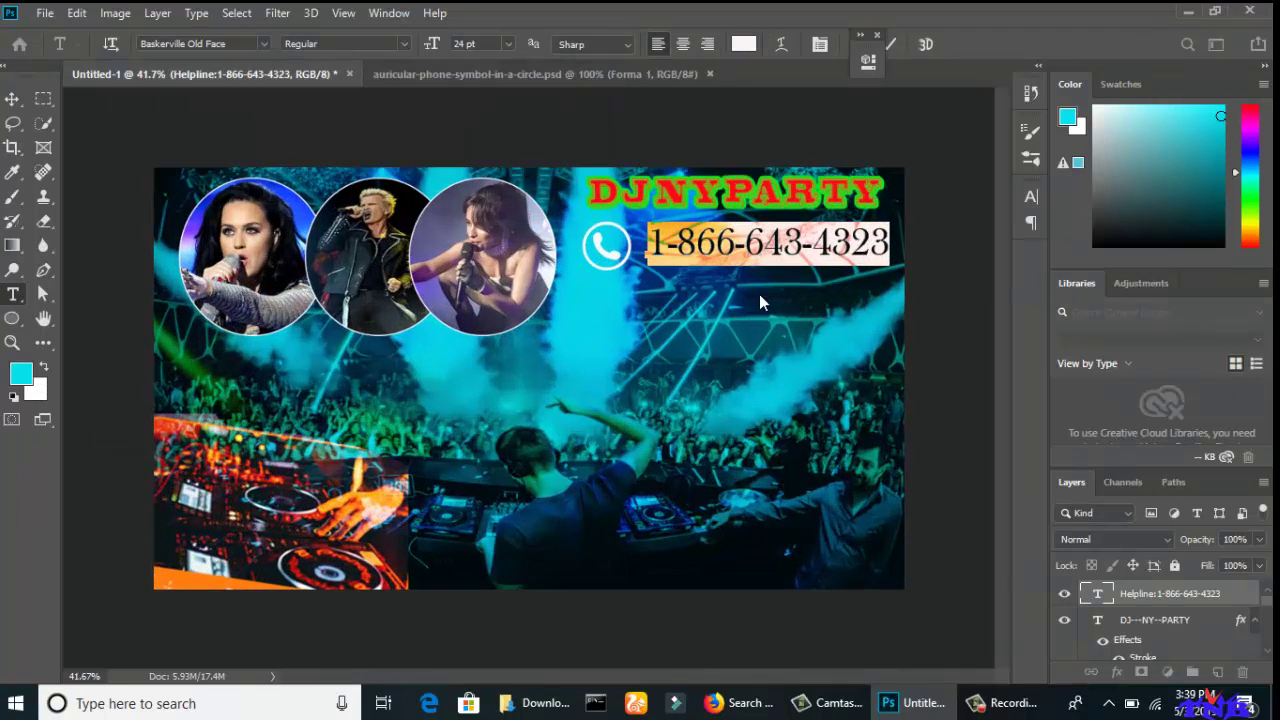
pyautogui.click(891, 43)
pyautogui.click(12, 98)
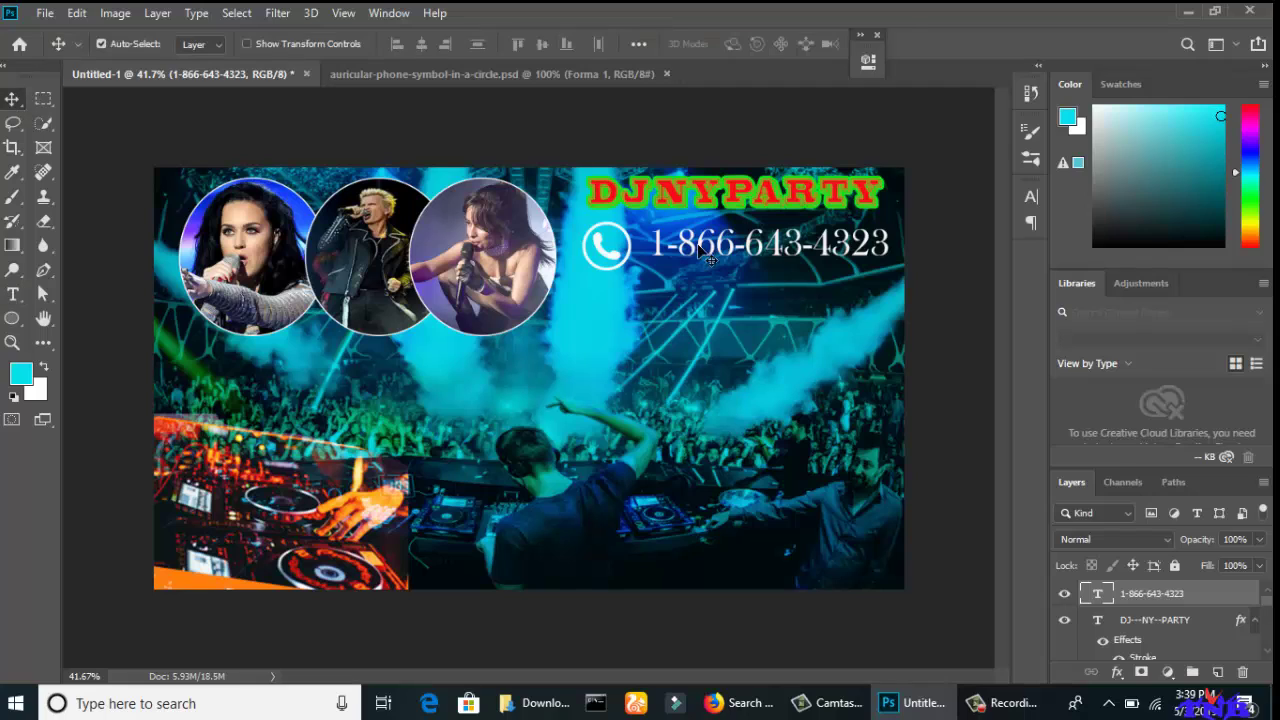
pyautogui.moveTo(699, 250); pyautogui.dragTo(703, 258)
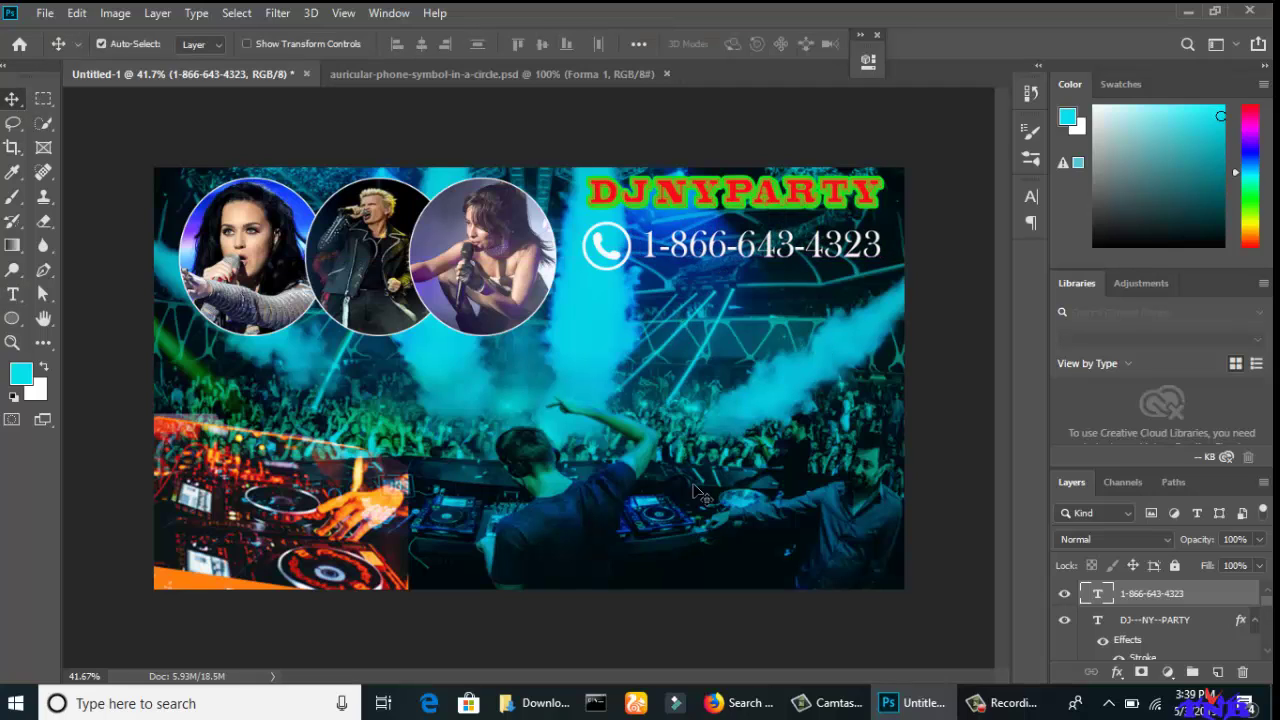
# Search Flaticon for location and open the solid black location-pin icon.
pyautogui.click(738, 703)
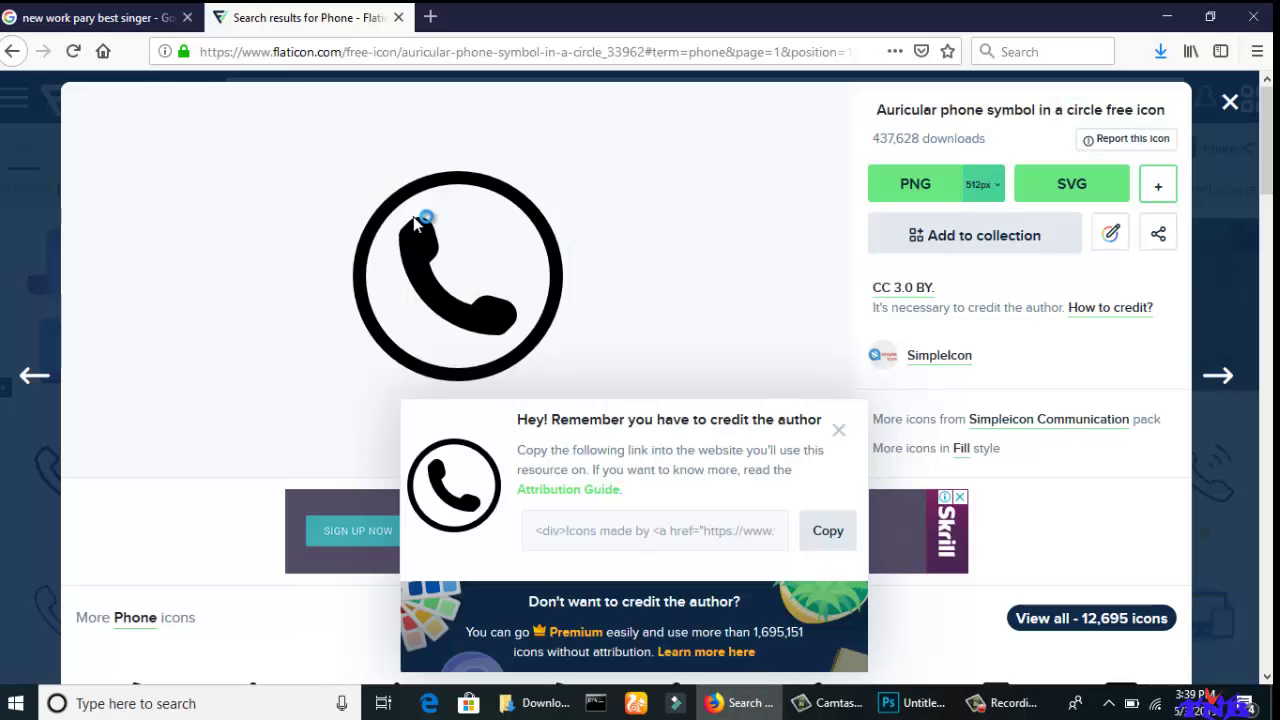
pyautogui.click(1230, 104)
pyautogui.write('lo')
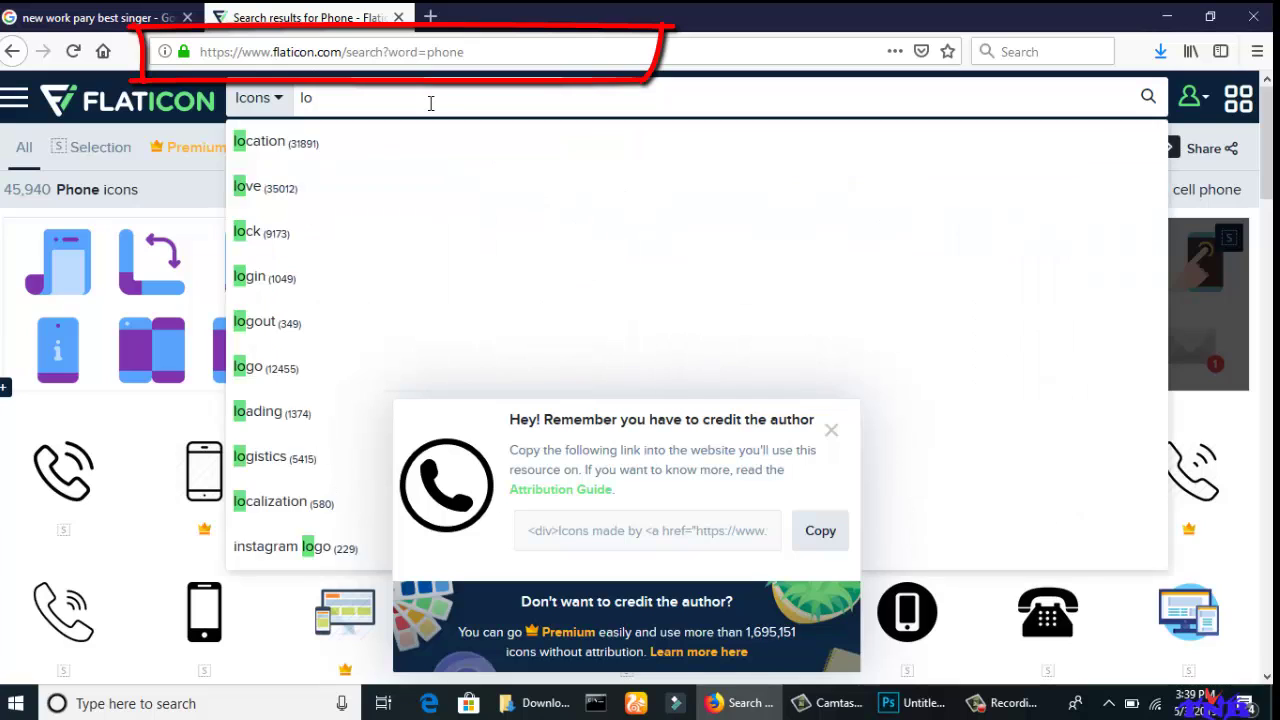
pyautogui.click(338, 150)
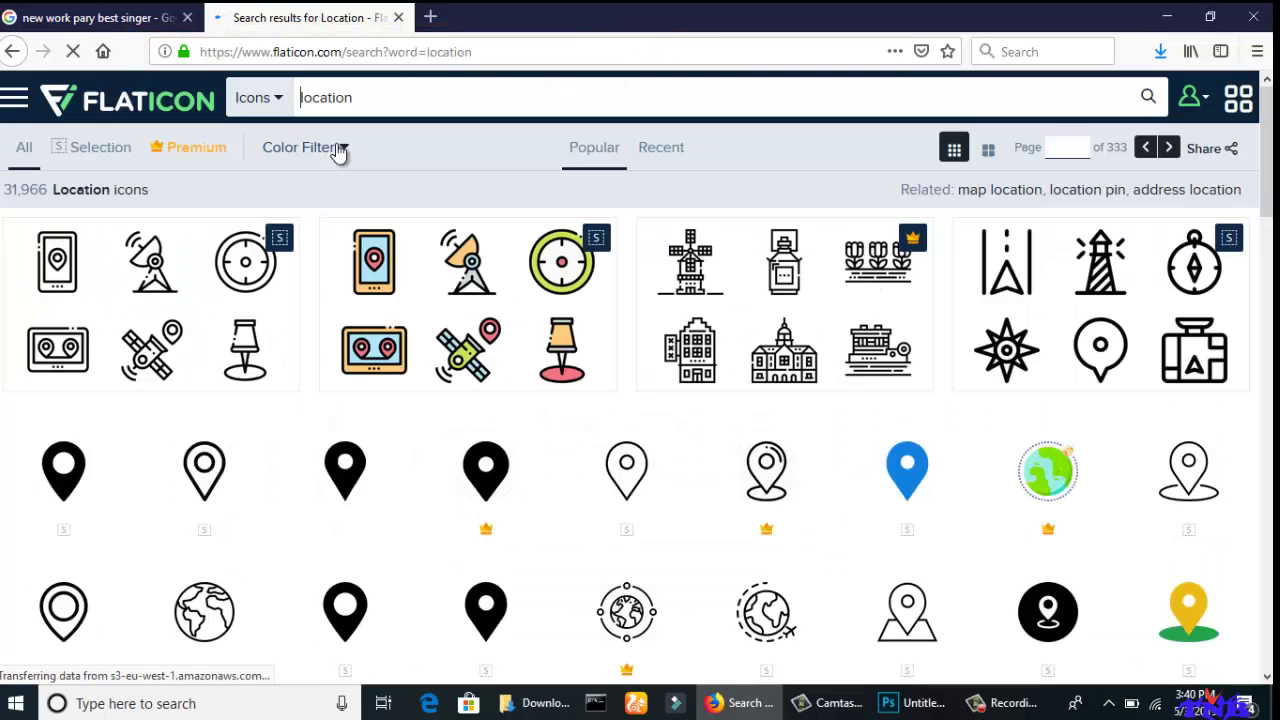
pyautogui.click(52, 480)
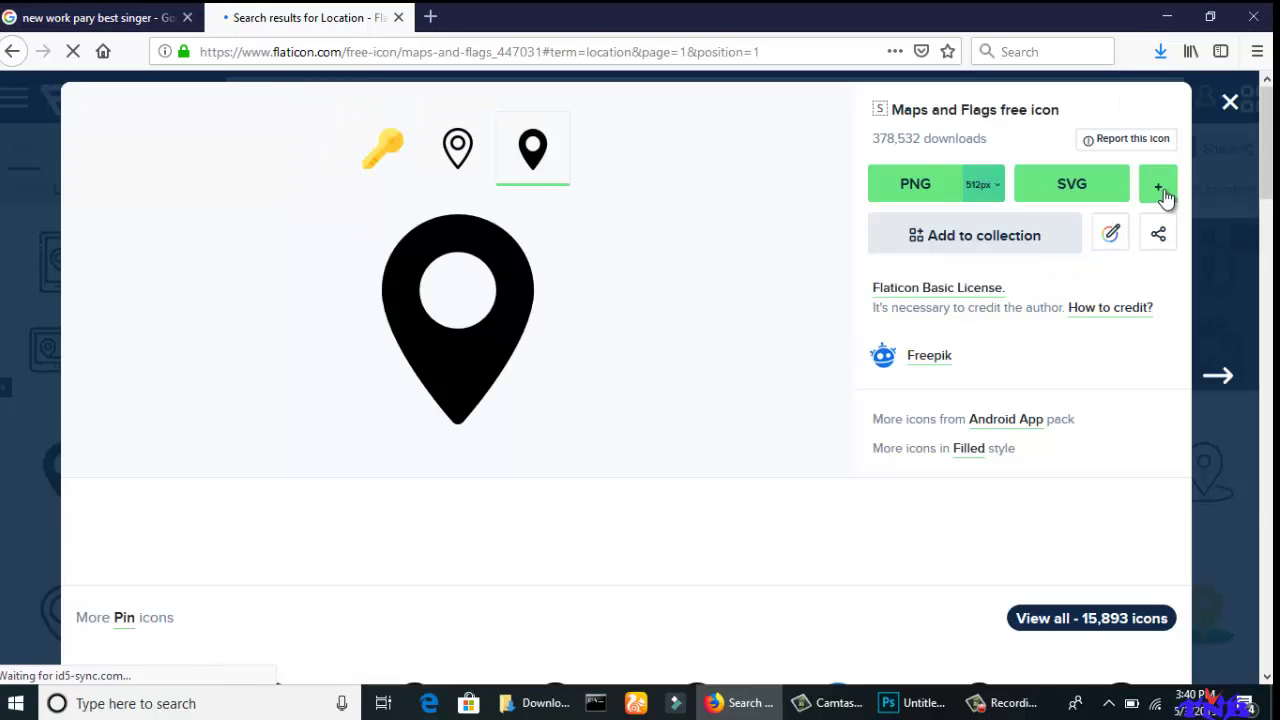
# Download the pin as maps-and-flags.psd and open it in Photoshop.
pyautogui.click(1159, 187)
pyautogui.click(1148, 277)
pyautogui.click(853, 444)
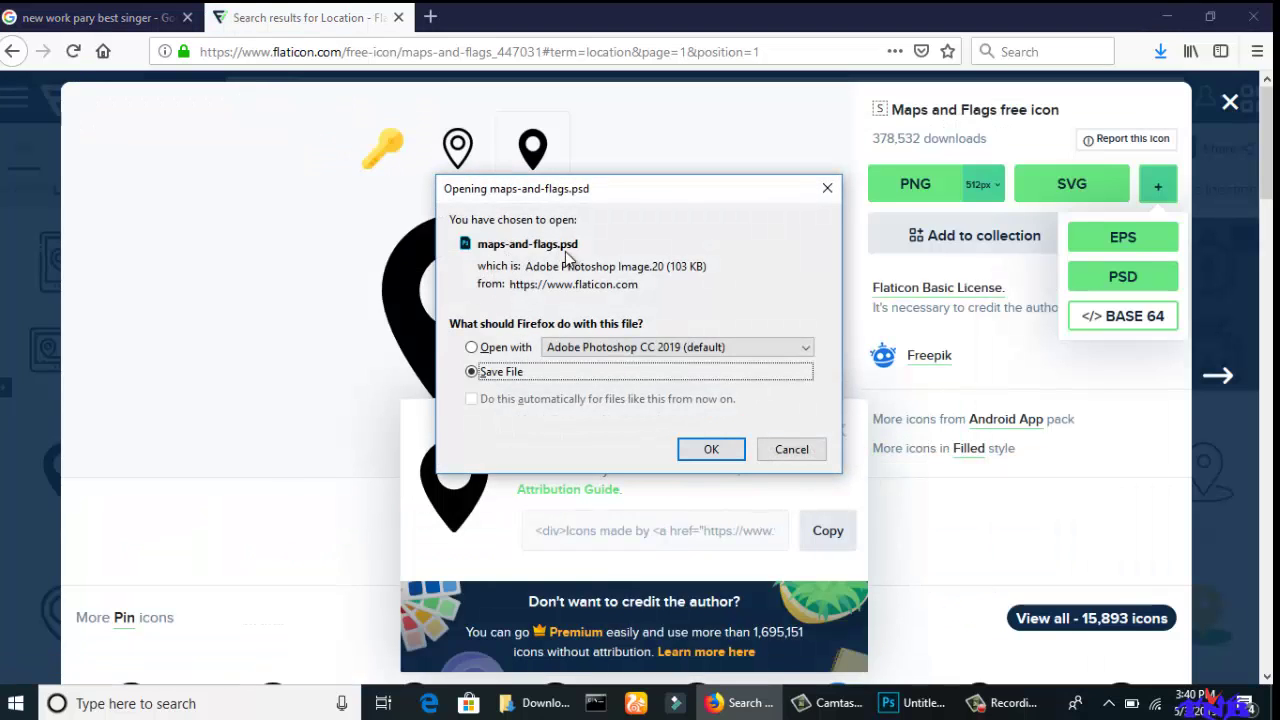
pyautogui.click(711, 449)
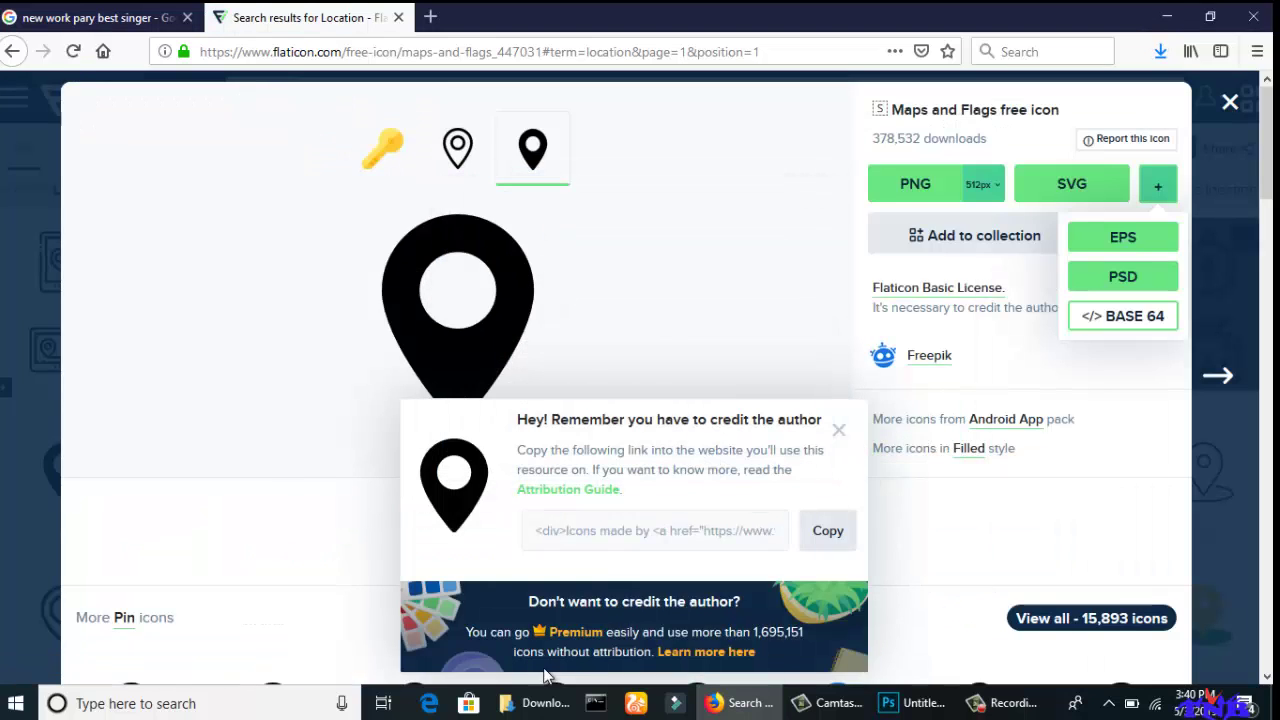
pyautogui.click(540, 703)
pyautogui.doubleClick(417, 420)
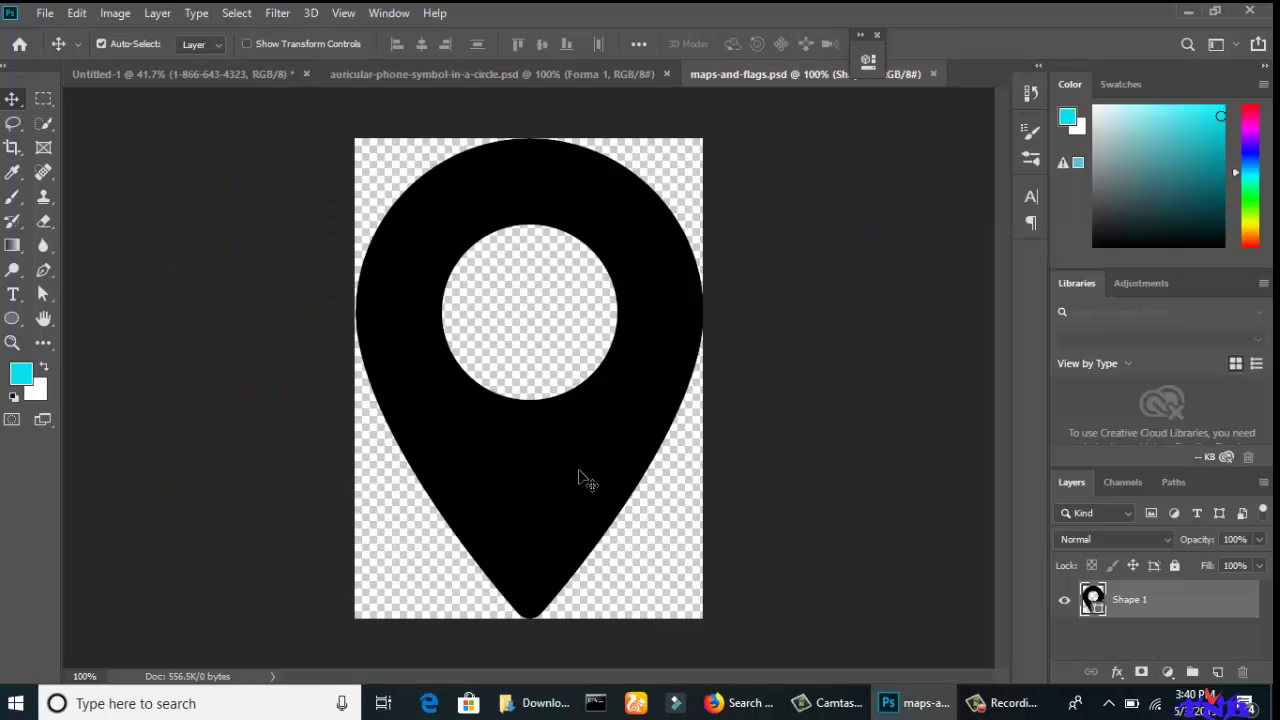
# Copy the location pin into the banner and colour it white.
pyautogui.moveTo(585, 480)
pyautogui.mouseDown()
pyautogui.moveTo(566, 553)
pyautogui.moveTo(607, 497)
pyautogui.mouseUp()
pyautogui.doubleClick(1100, 596)
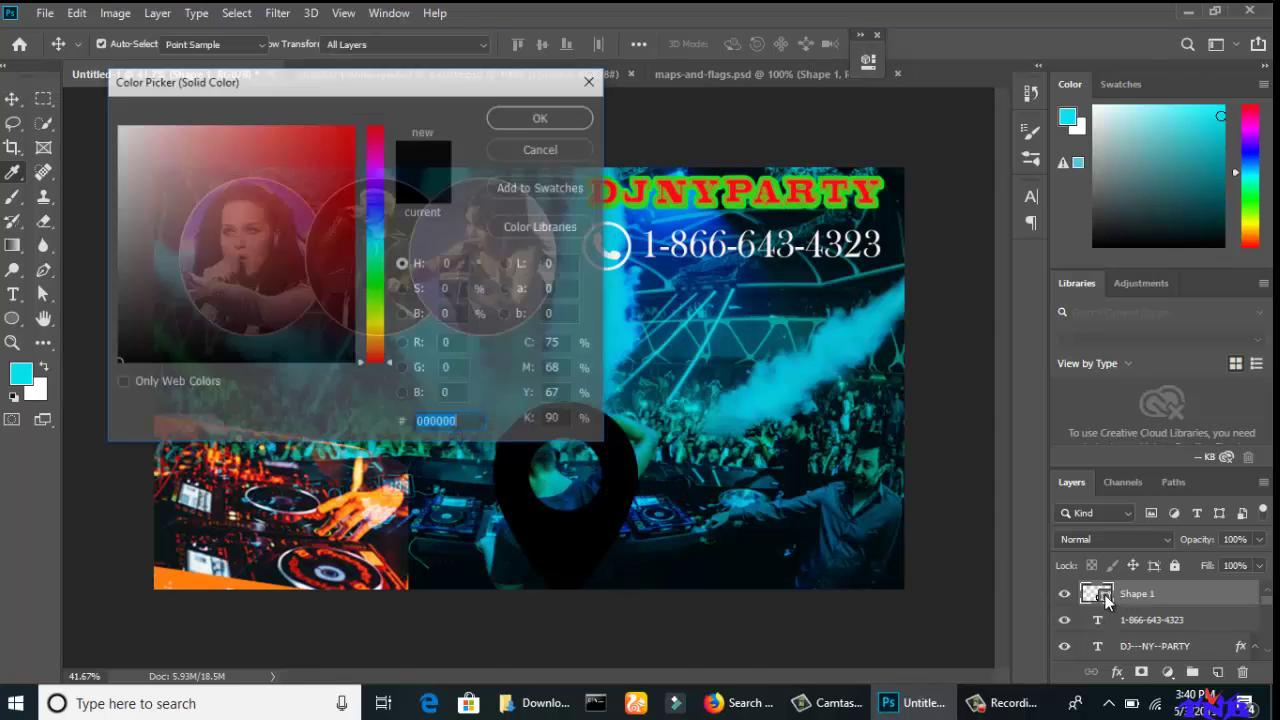
pyautogui.click(119, 129)
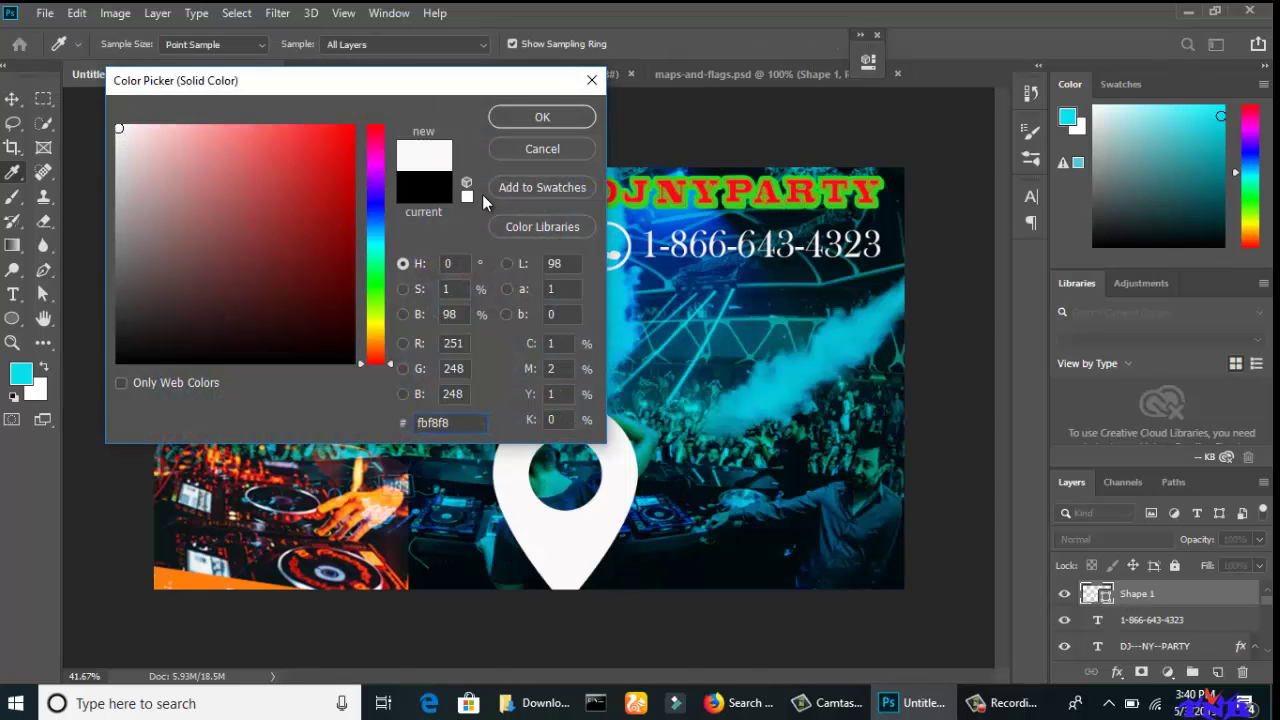
pyautogui.click(542, 117)
# Scale the pin down to about 21% and place it near the bottom centre.
pyautogui.hotkey('ctrl', 't')
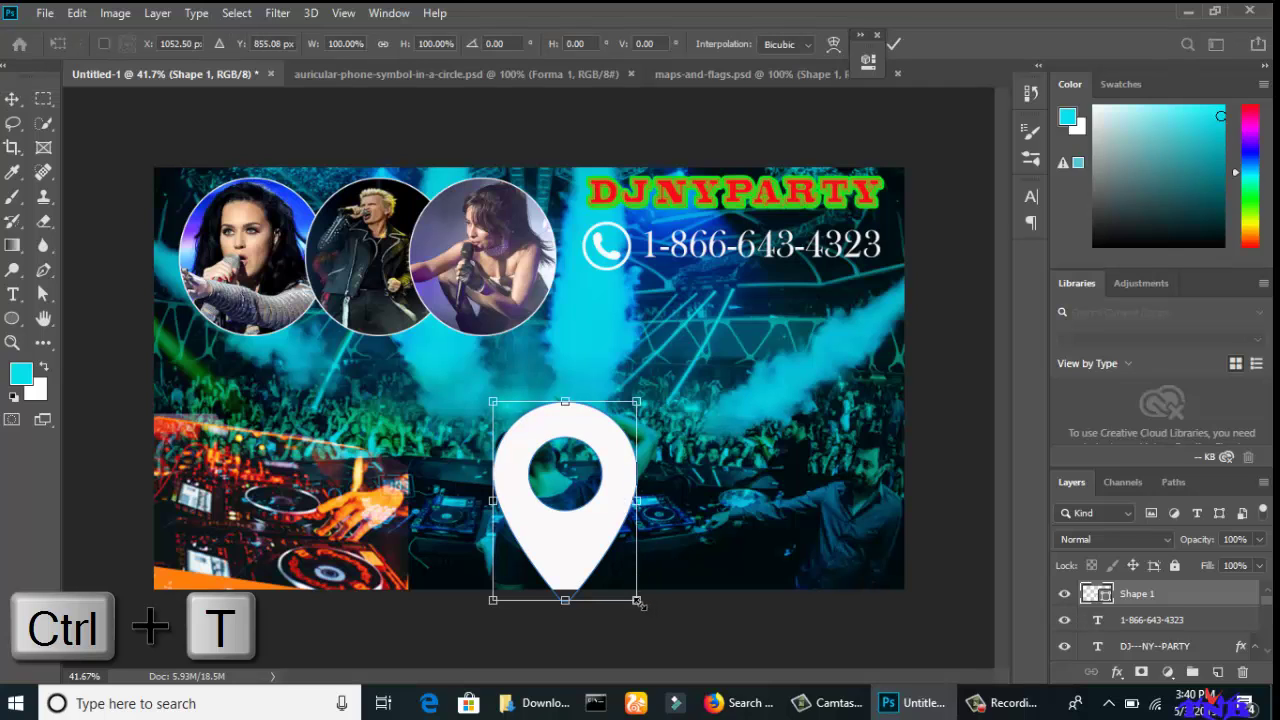
pyautogui.moveTo(637, 601)
pyautogui.mouseDown()
pyautogui.moveTo(540, 466)
pyautogui.moveTo(578, 545)
pyautogui.moveTo(576, 560)
pyautogui.moveTo(574, 548)
pyautogui.moveTo(557, 560)
pyautogui.mouseUp()
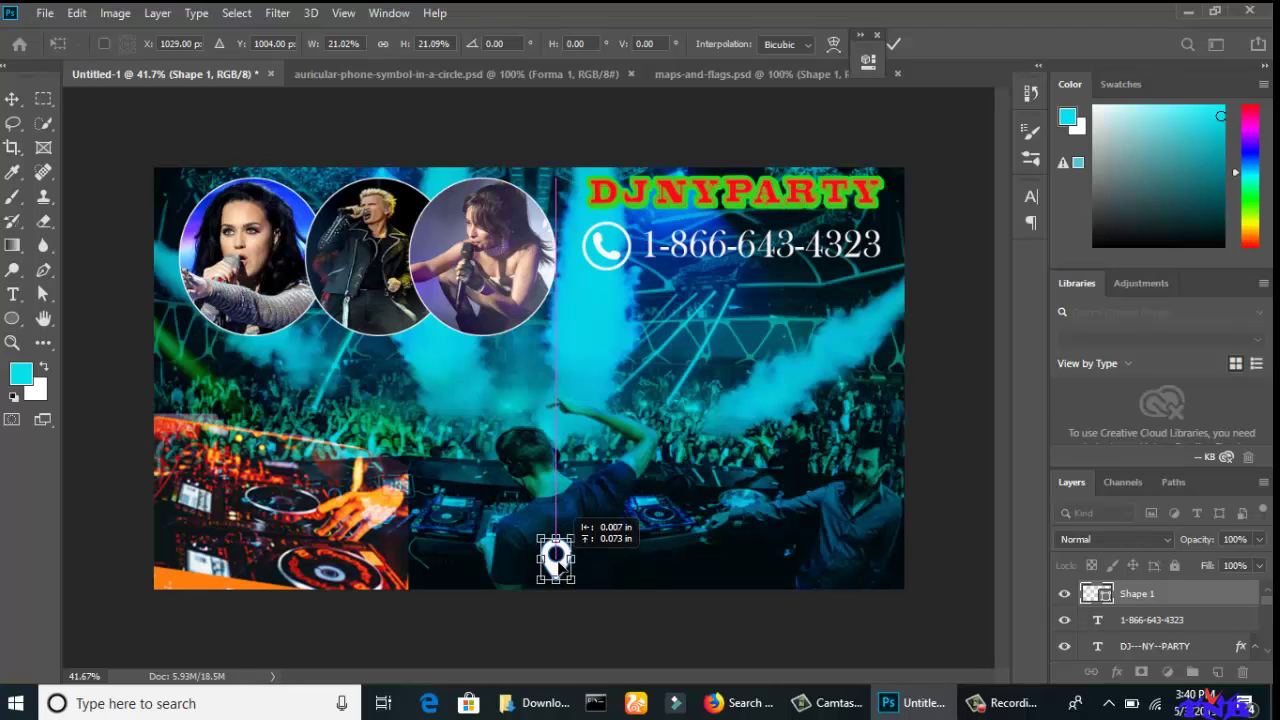
pyautogui.click(894, 43)
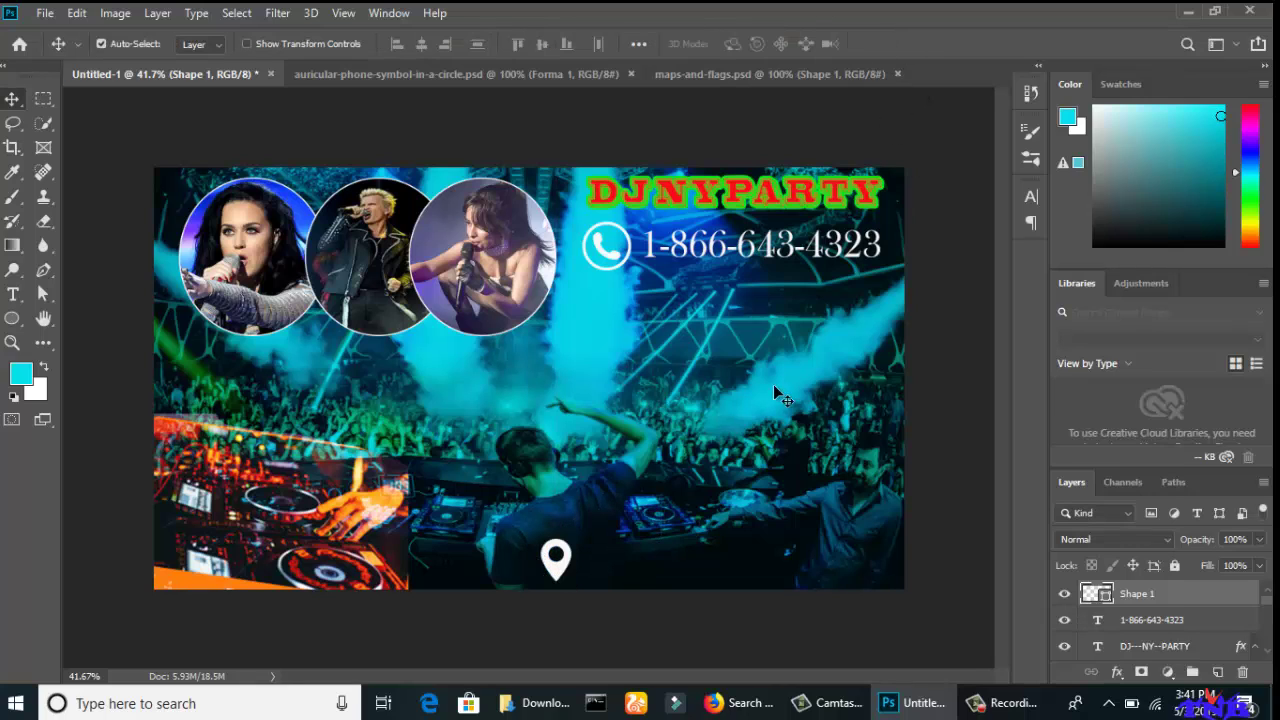
pyautogui.moveTo(560, 565); pyautogui.dragTo(596, 565)
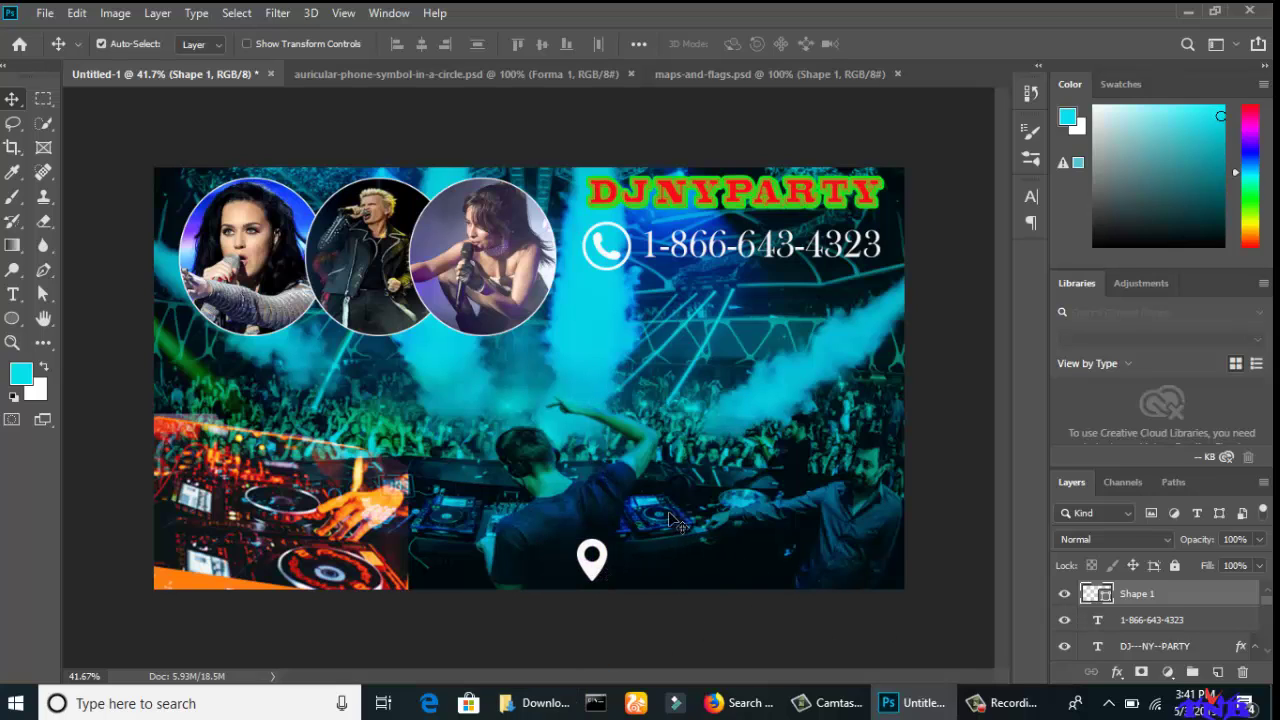
# Copy the hotel address from New Text Document.txt in the Beyer requirements folder.
pyautogui.click(1188, 12)
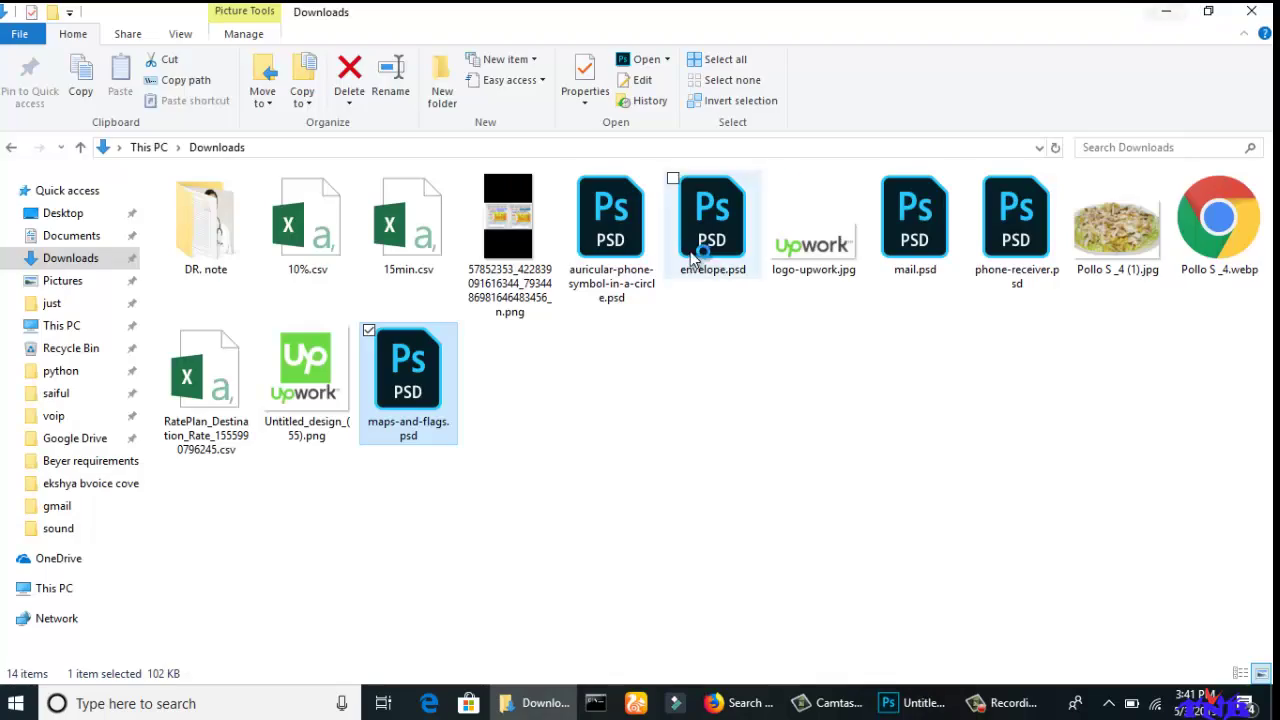
pyautogui.click(1165, 10)
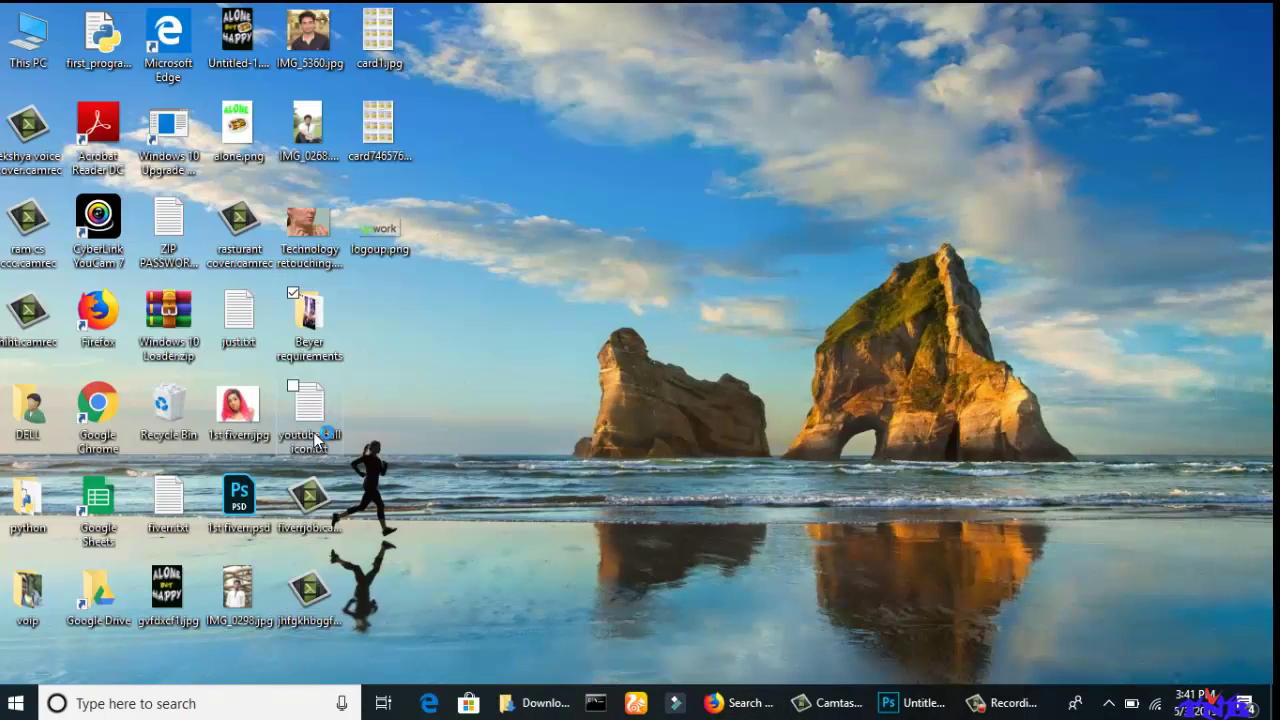
pyautogui.doubleClick(316, 332)
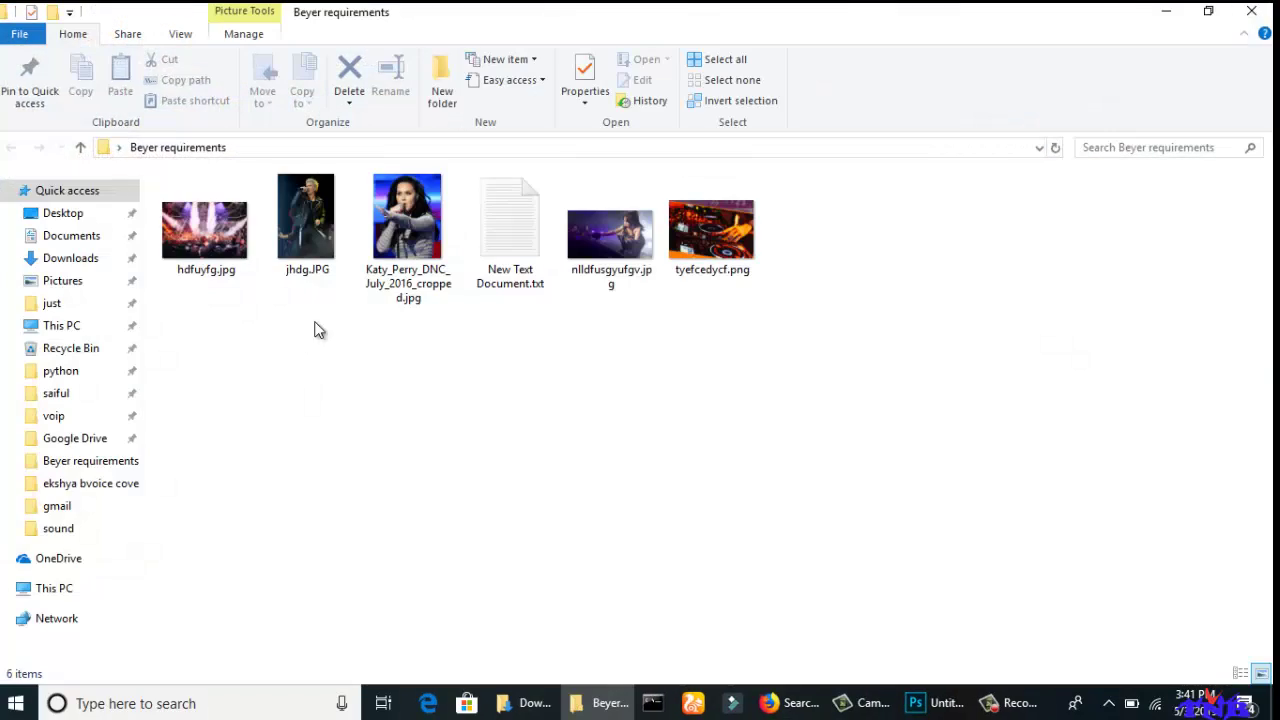
pyautogui.doubleClick(509, 229)
pyautogui.moveTo(216, 197); pyautogui.dragTo(516, 198)
pyautogui.rightClick(356, 208)
pyautogui.click(405, 269)
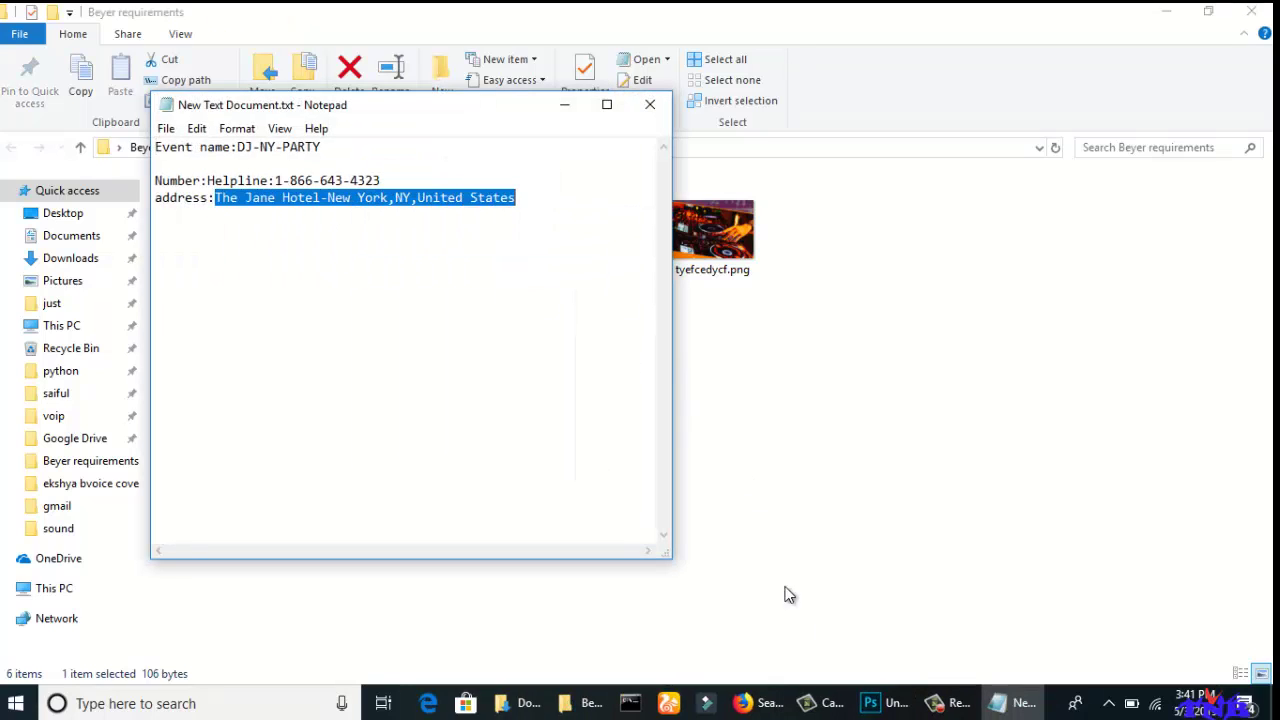
pyautogui.click(885, 703)
# Paste the hotel address as a new text layer beside the pin and move it up.
pyautogui.click(13, 294)
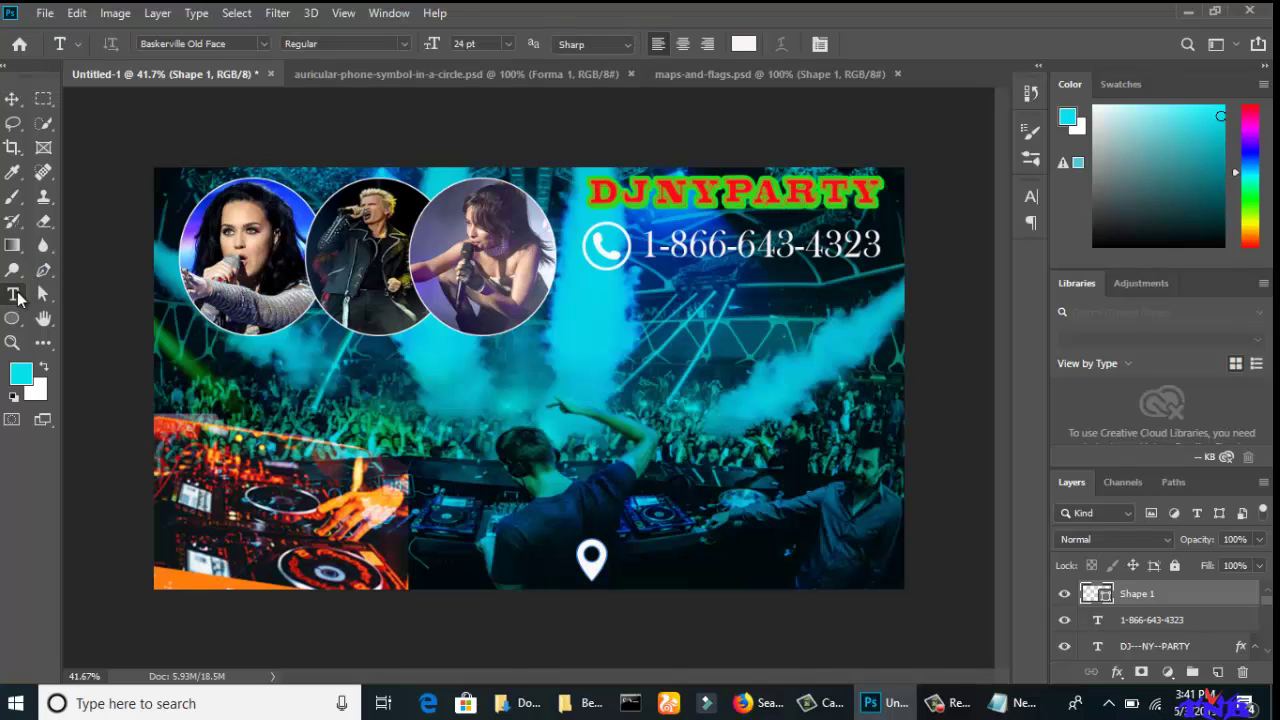
pyautogui.click(621, 570)
pyautogui.hotkey('ctrl', 'v')
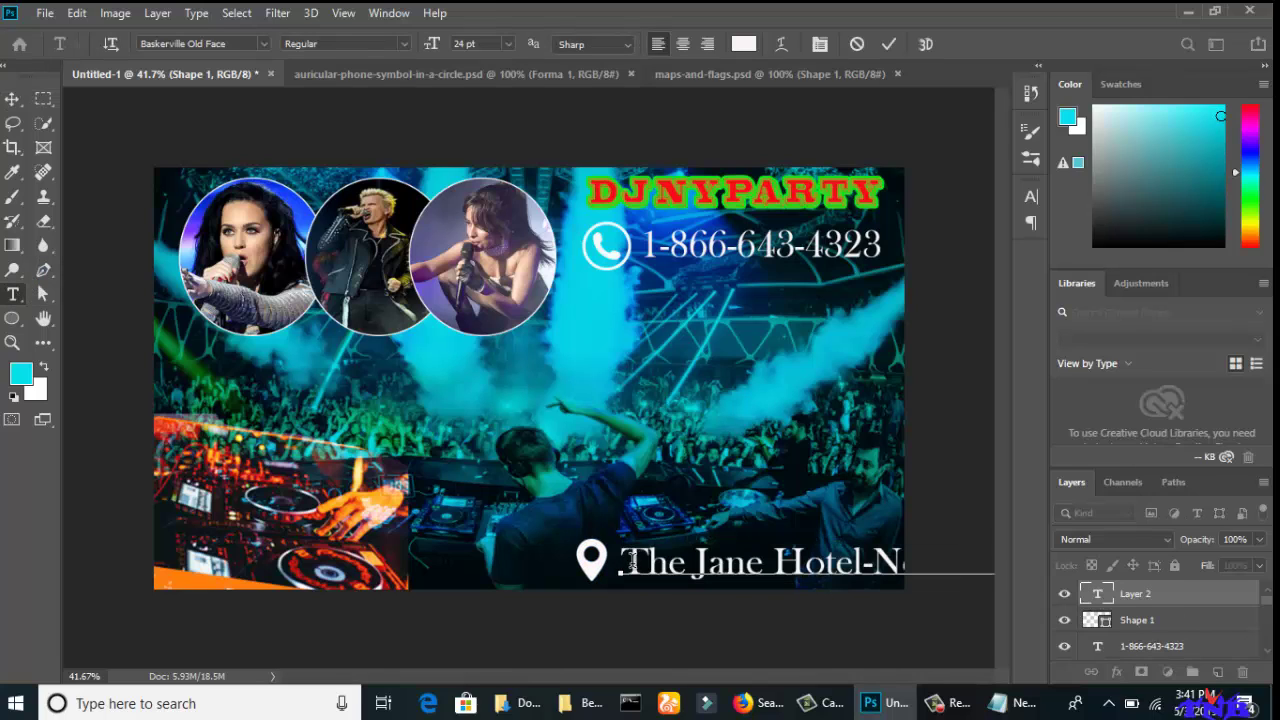
pyautogui.hotkey('ctrl', '-')
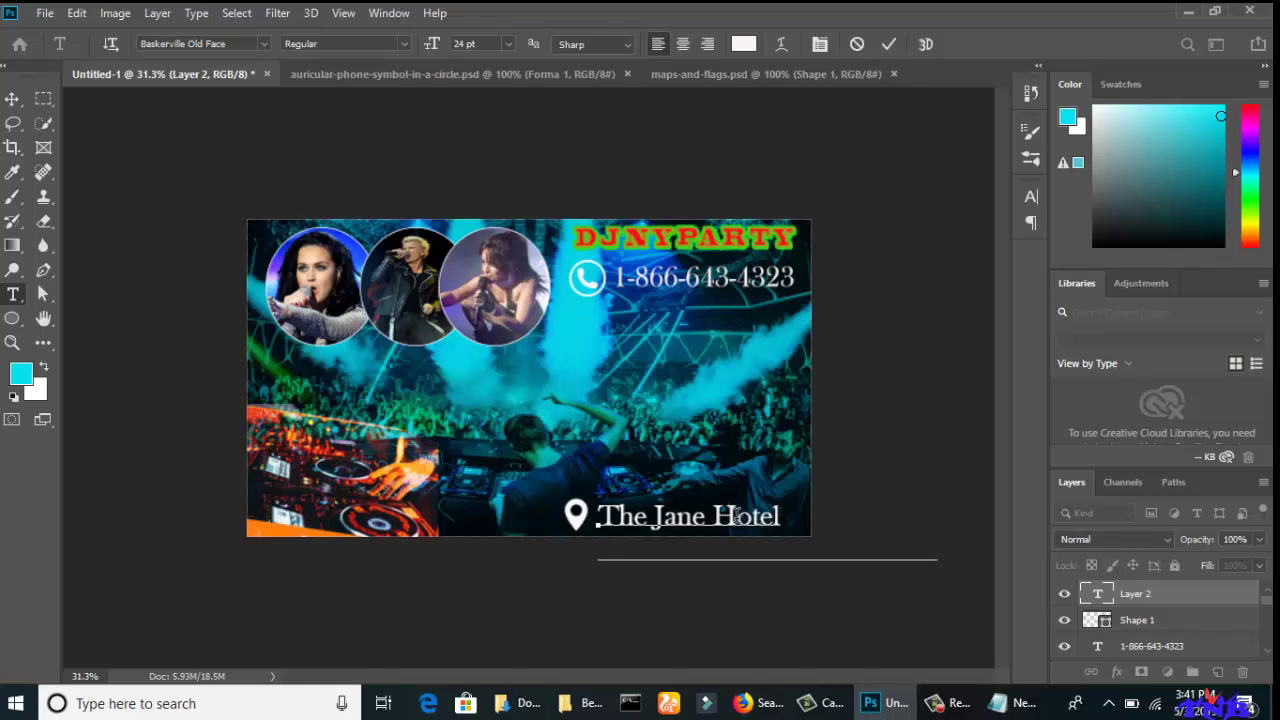
pyautogui.click(12, 98)
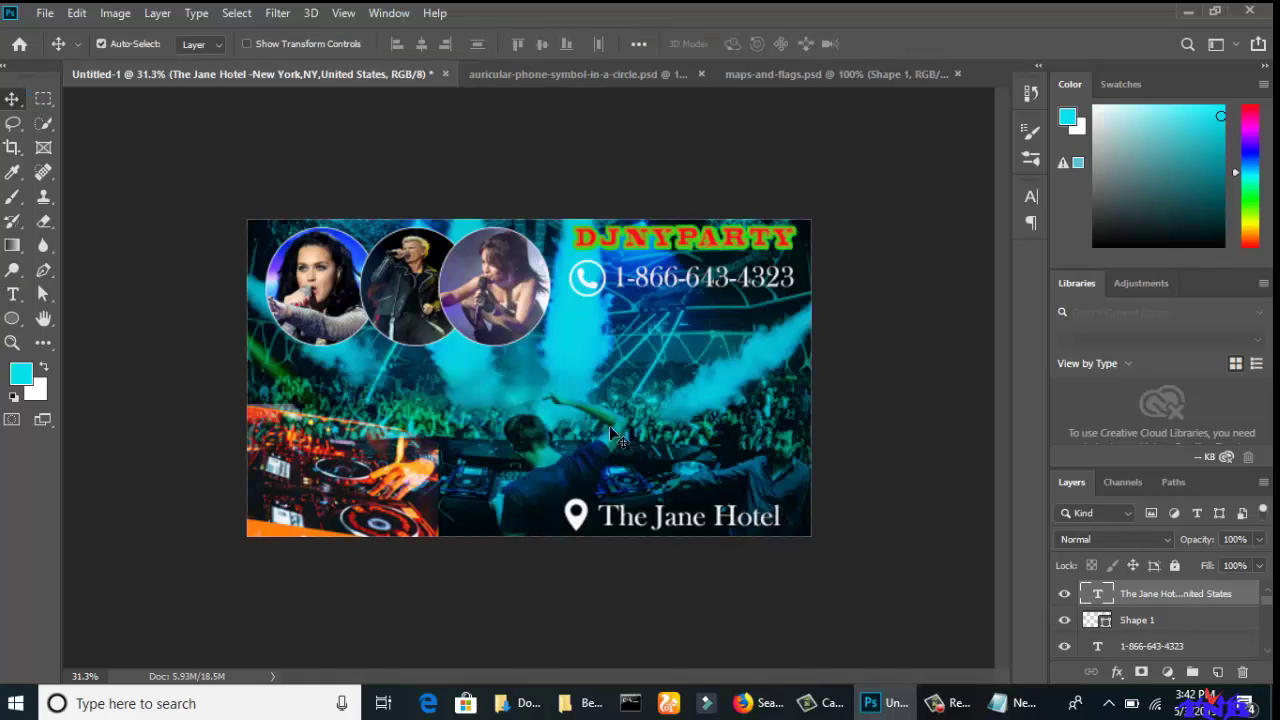
pyautogui.moveTo(676, 526); pyautogui.dragTo(677, 481)
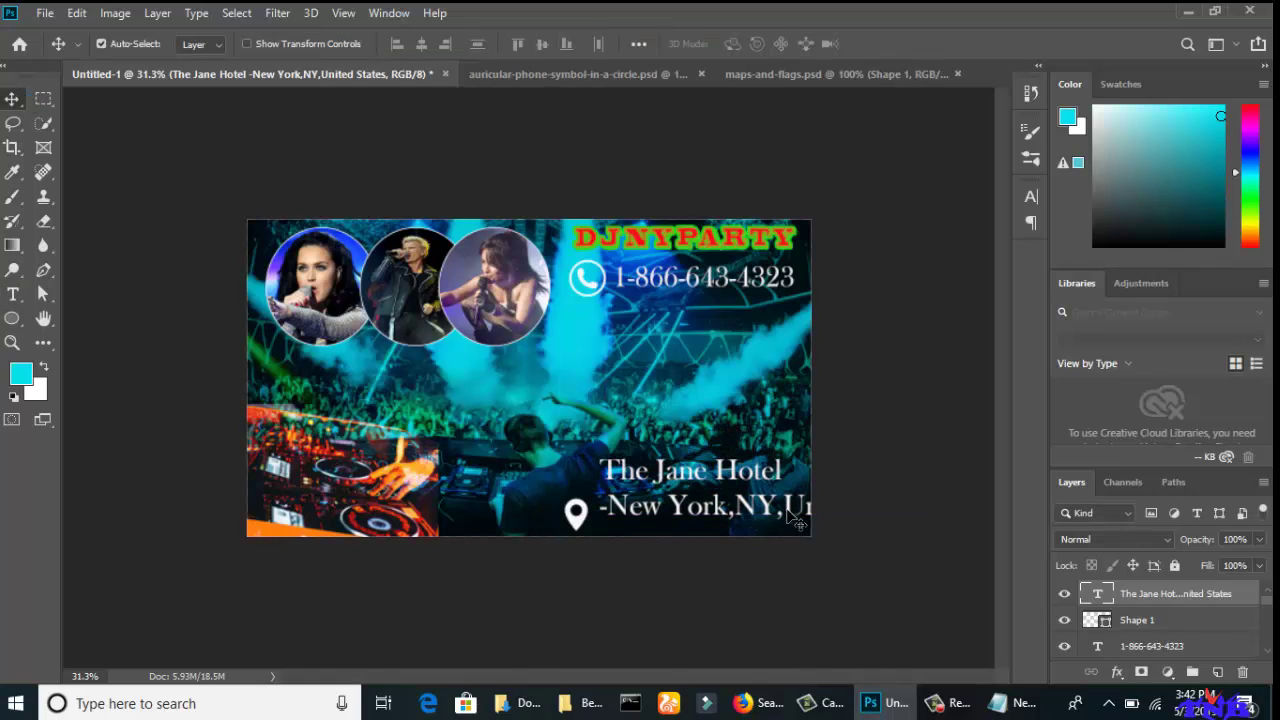
# Set the whole hotel address text to 16 pt.
pyautogui.click(13, 294)
pyautogui.click(789, 508)
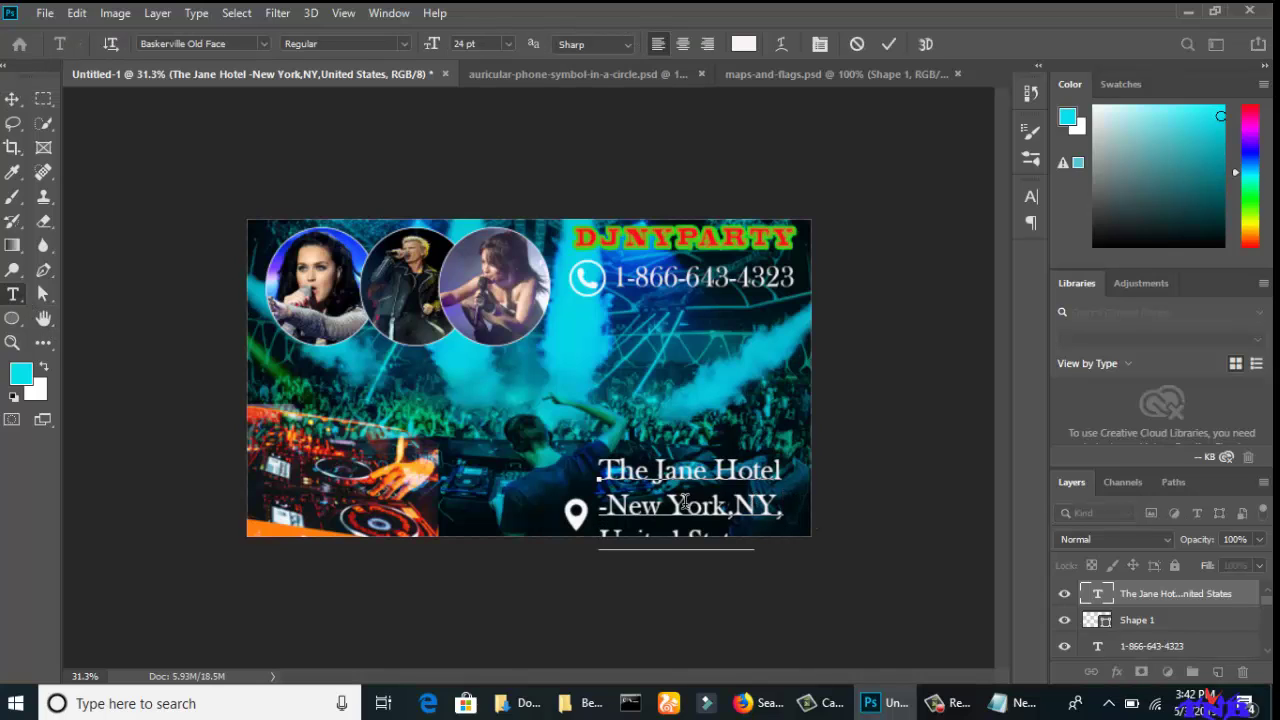
pyautogui.moveTo(611, 464); pyautogui.dragTo(748, 557)
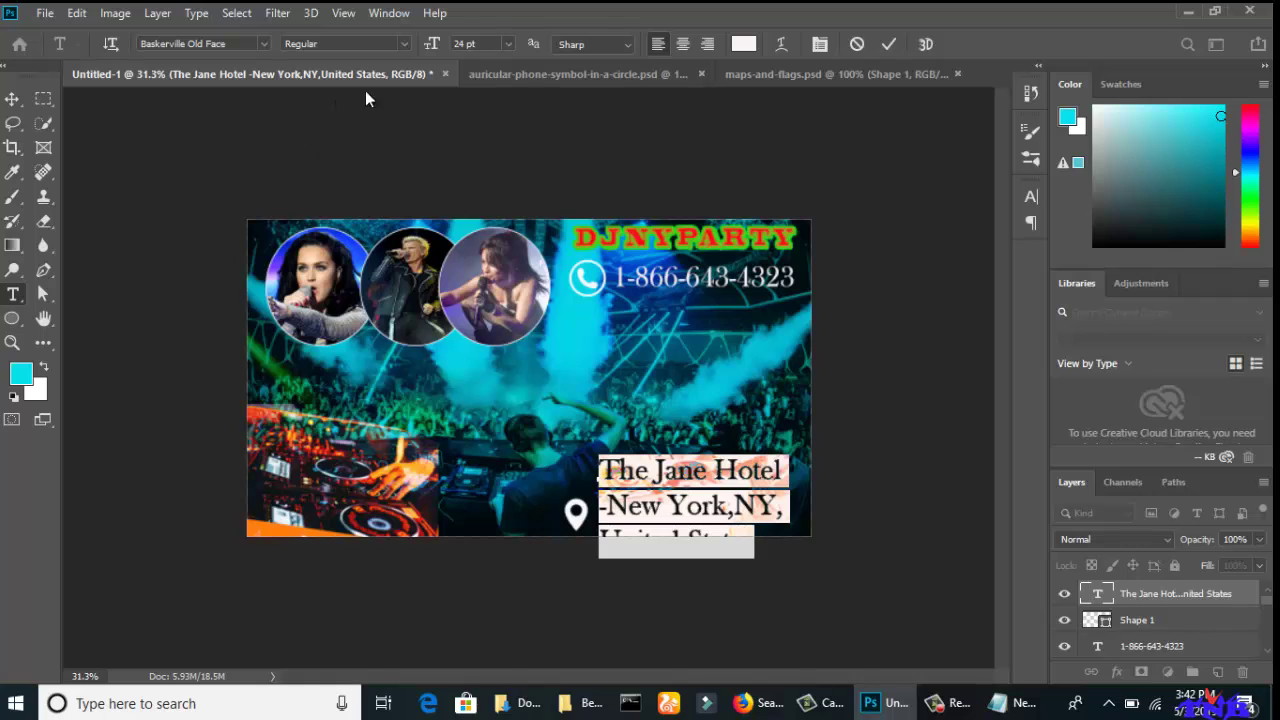
pyautogui.click(508, 44)
pyautogui.click(483, 155)
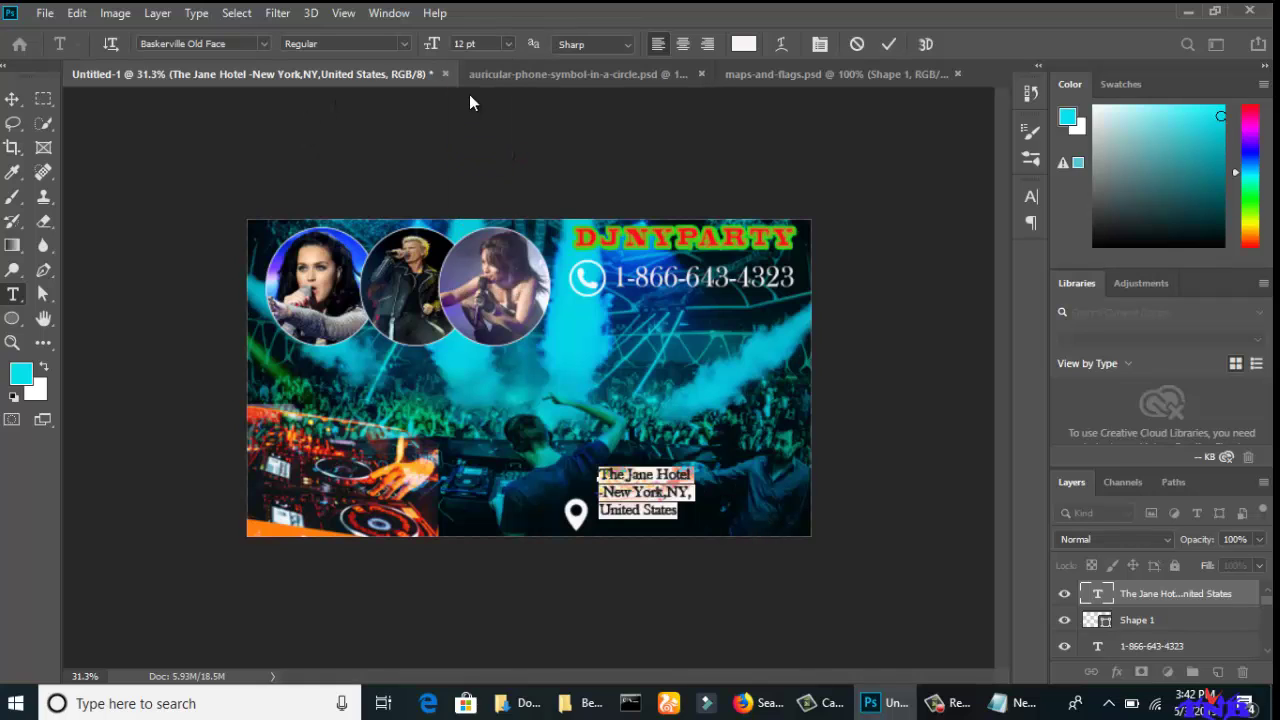
pyautogui.click(509, 45)
pyautogui.click(483, 183)
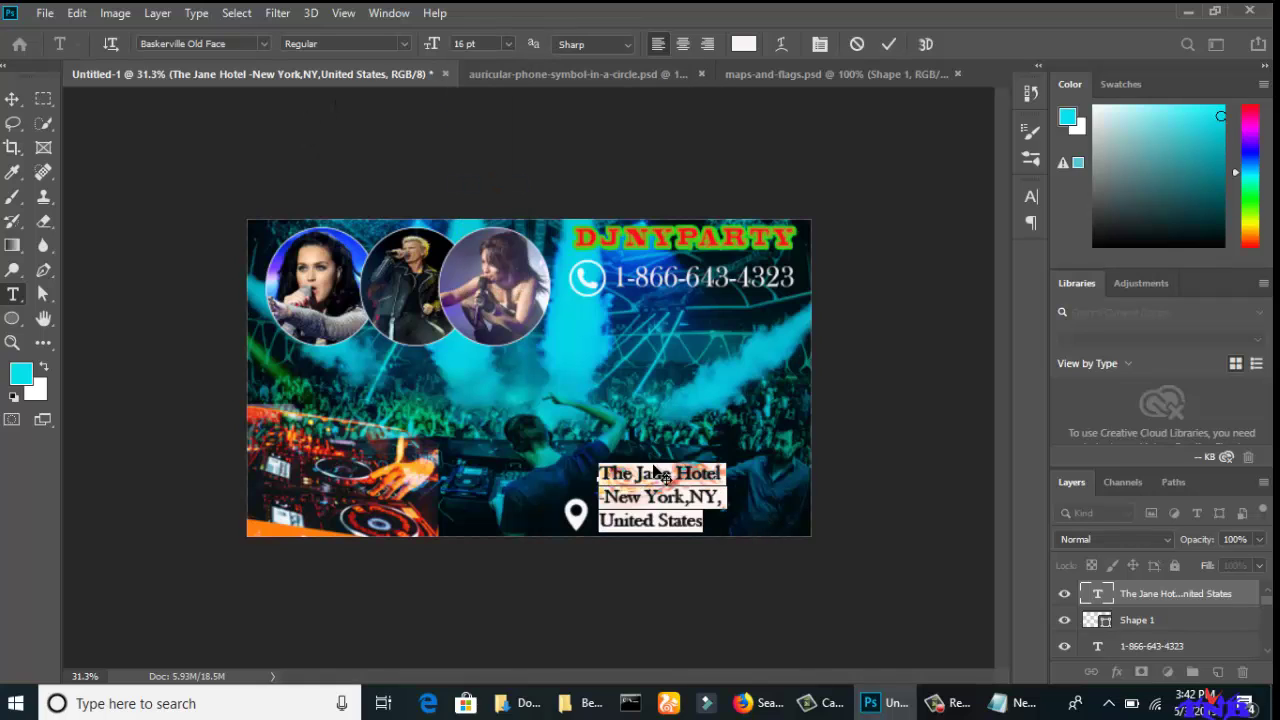
# Scale the hotel address to about 87% and move it further right.
pyautogui.click(890, 45)
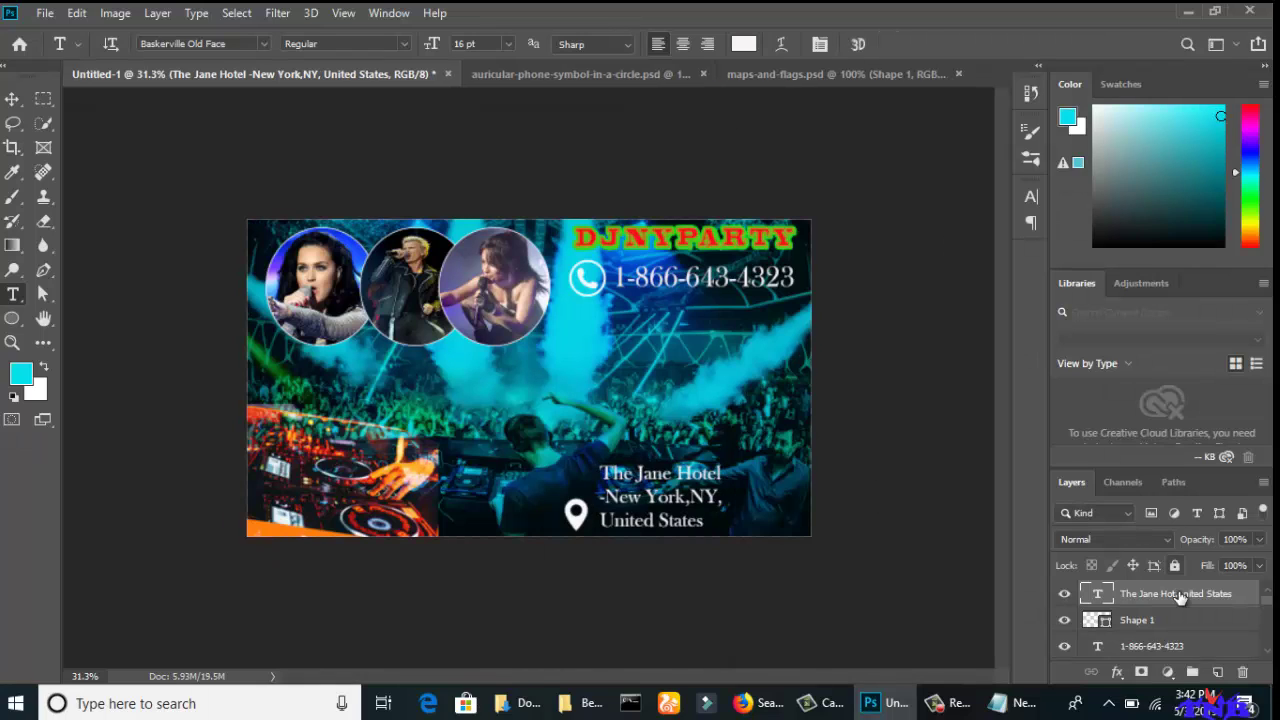
pyautogui.hotkey('ctrl', 't')
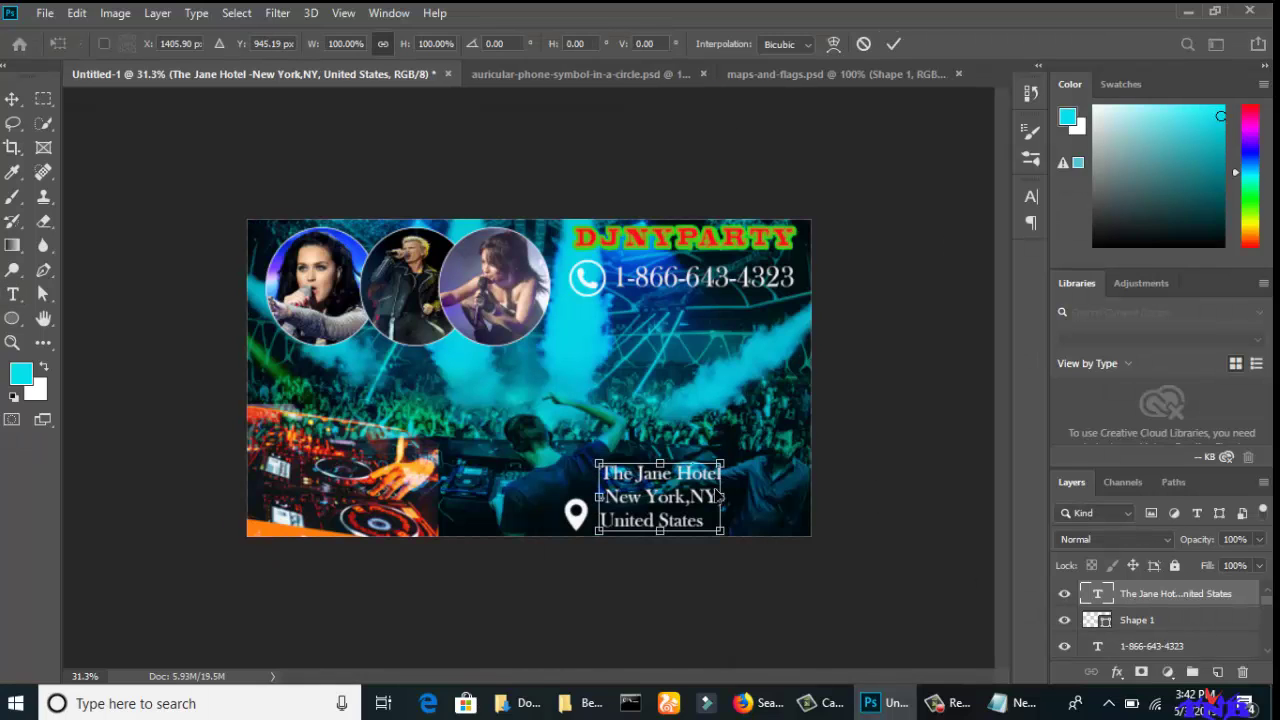
pyautogui.moveTo(660, 473); pyautogui.dragTo(660, 479)
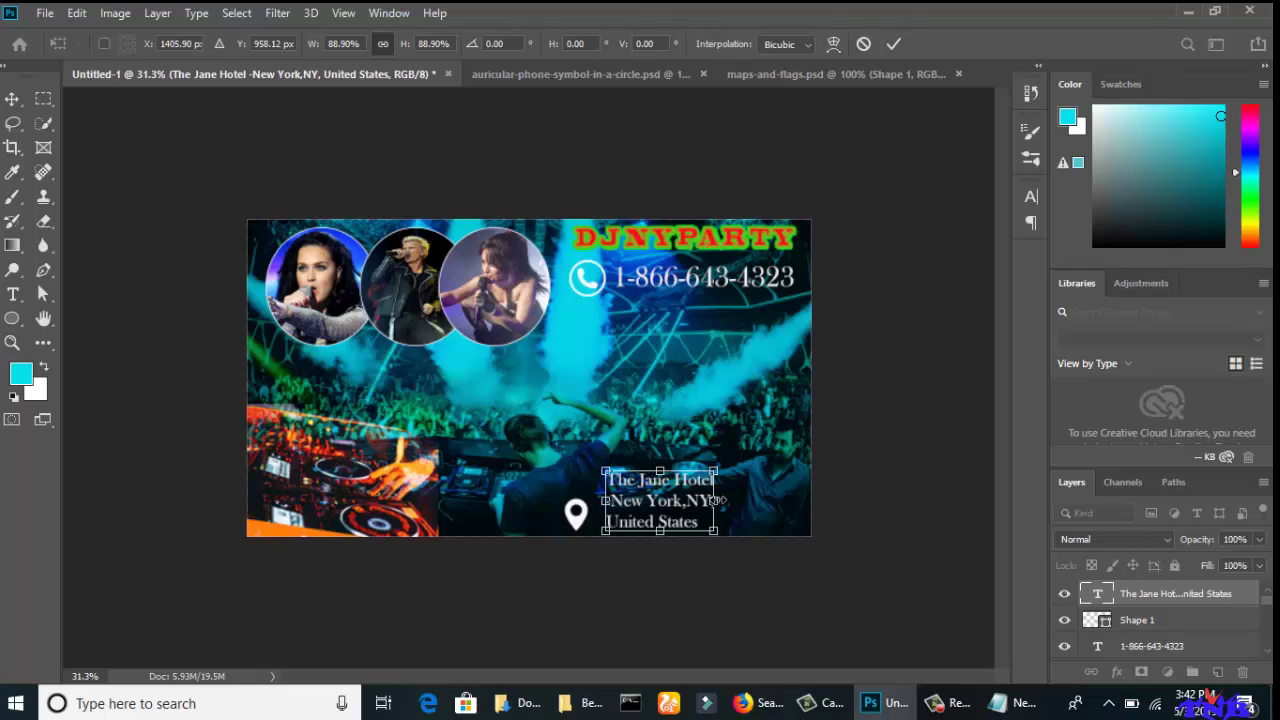
pyautogui.moveTo(736, 501); pyautogui.dragTo(733, 501)
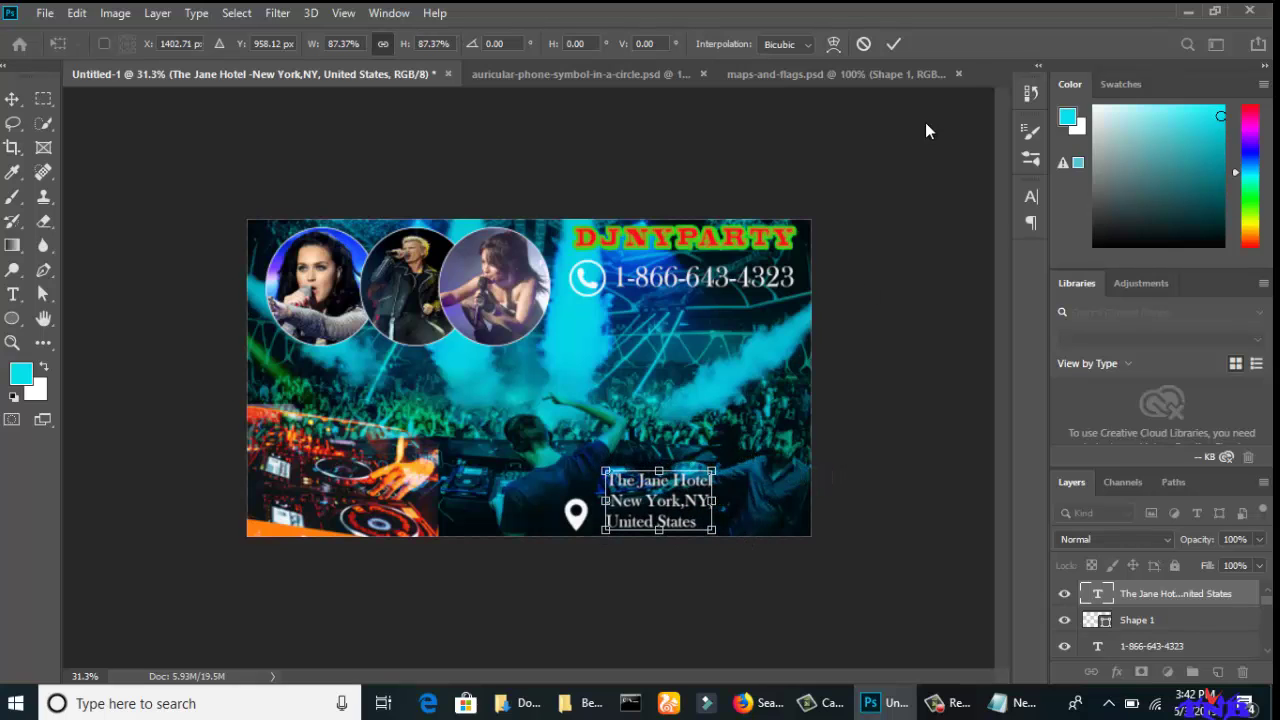
pyautogui.press('Return')
pyautogui.press('v')
pyautogui.moveTo(645, 518); pyautogui.dragTo(710, 523)
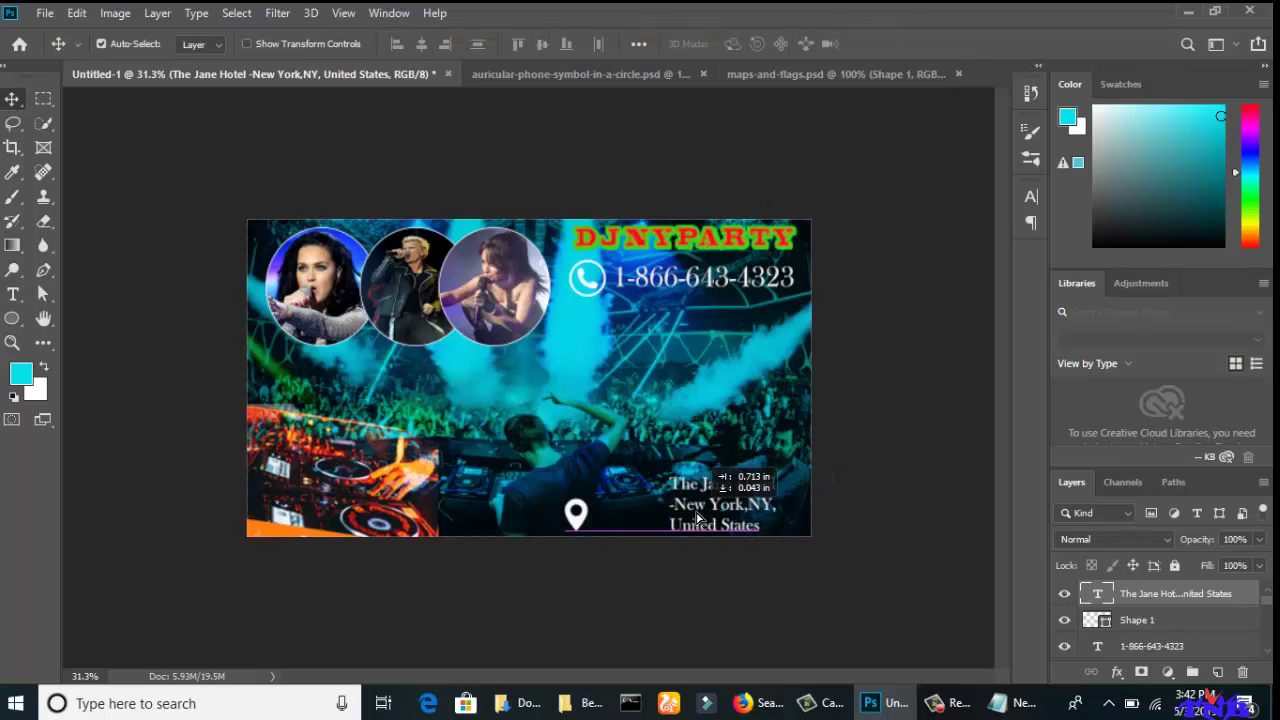
# Move the location pin beside the address and enlarge it to about 154%.
pyautogui.click(578, 516)
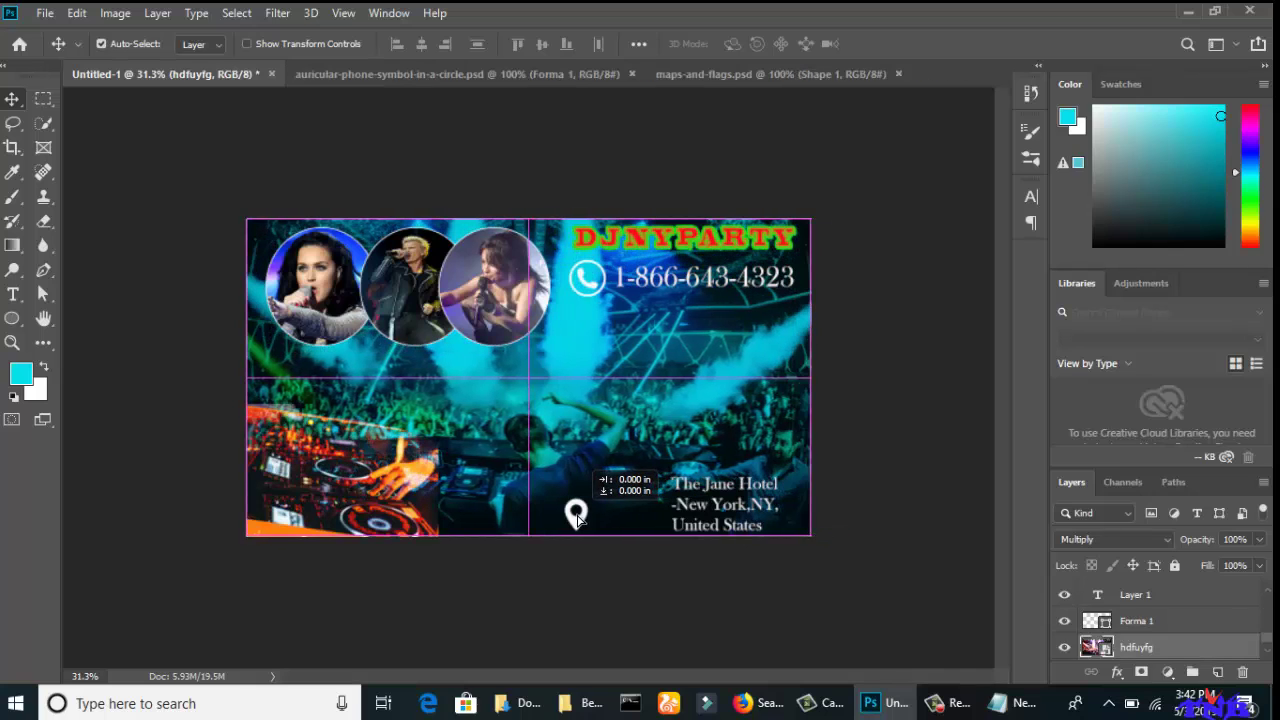
pyautogui.moveTo(578, 522); pyautogui.dragTo(638, 507)
pyautogui.hotkey('ctrl', 't')
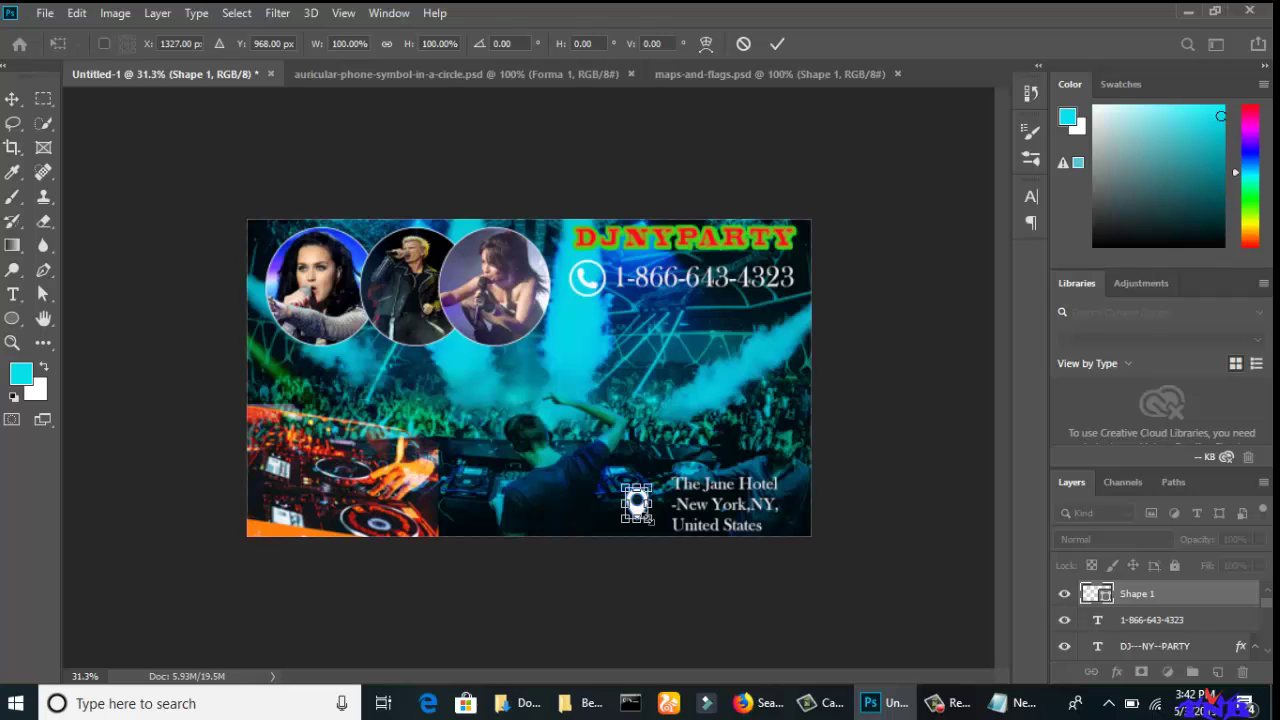
pyautogui.moveTo(622, 486); pyautogui.dragTo(613, 473)
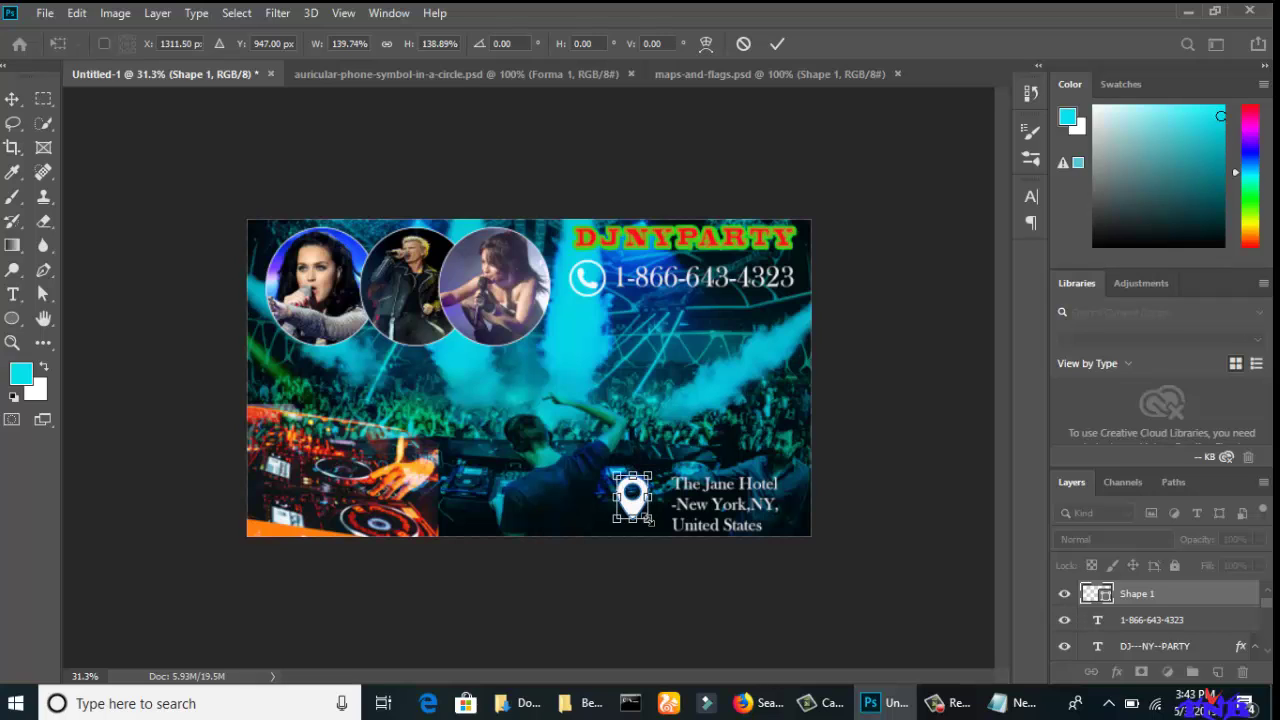
pyautogui.moveTo(650, 521); pyautogui.dragTo(634, 505)
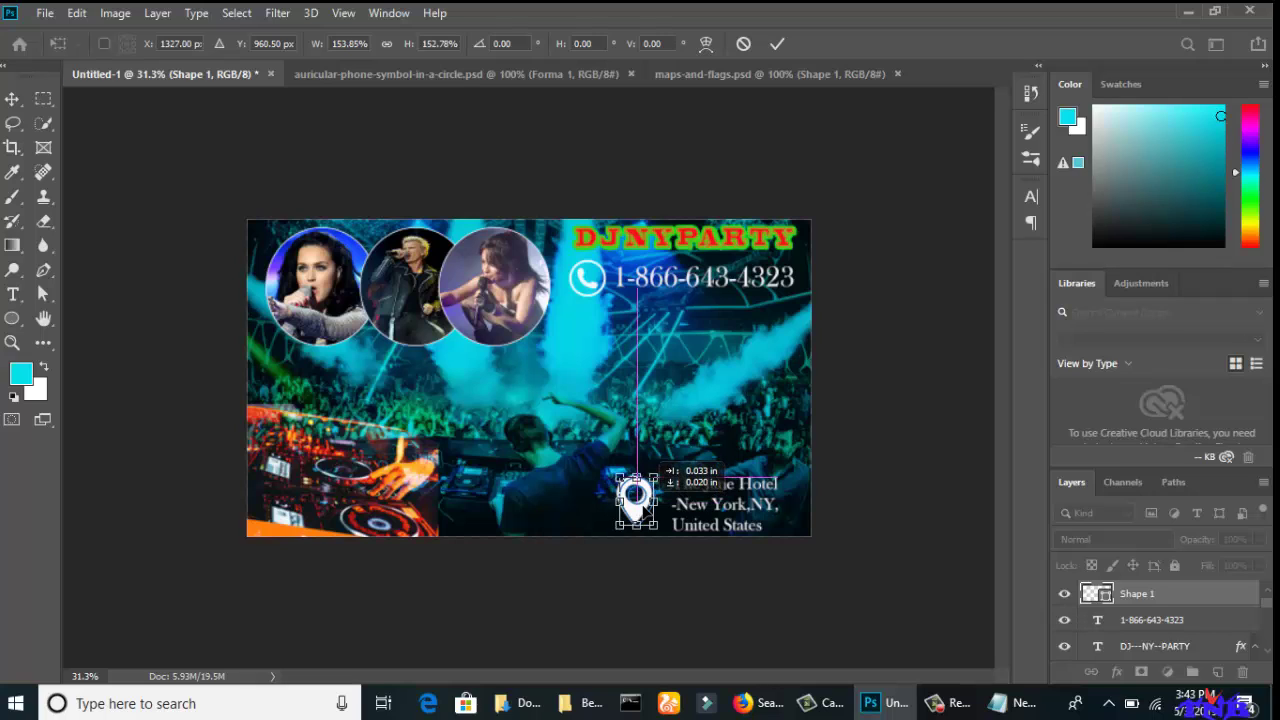
pyautogui.click(777, 43)
pyautogui.click(732, 502)
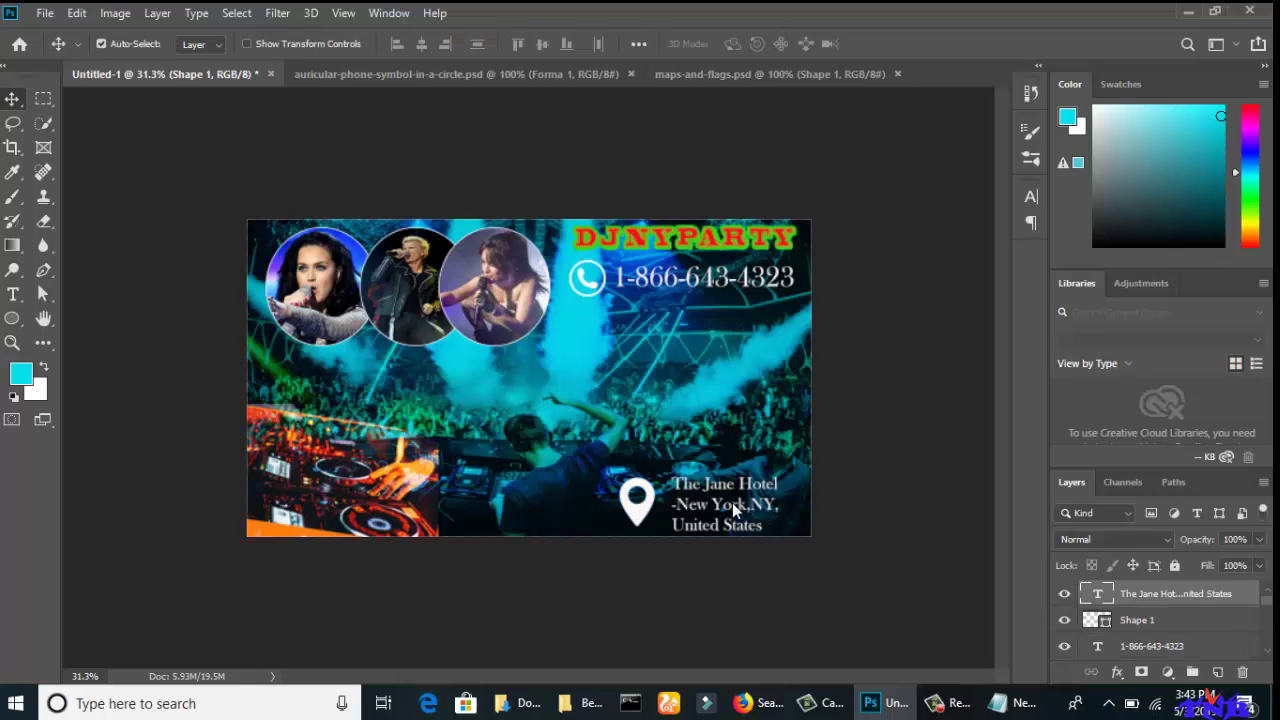
# Add a Stroke effect to the hotel address text and browse stroke colours.
pyautogui.doubleClick(1245, 597)
pyautogui.click(194, 379)
pyautogui.moveTo(508, 229)
pyautogui.mouseDown()
pyautogui.moveTo(312, 29)
pyautogui.moveTo(336, 24)
pyautogui.mouseUp()
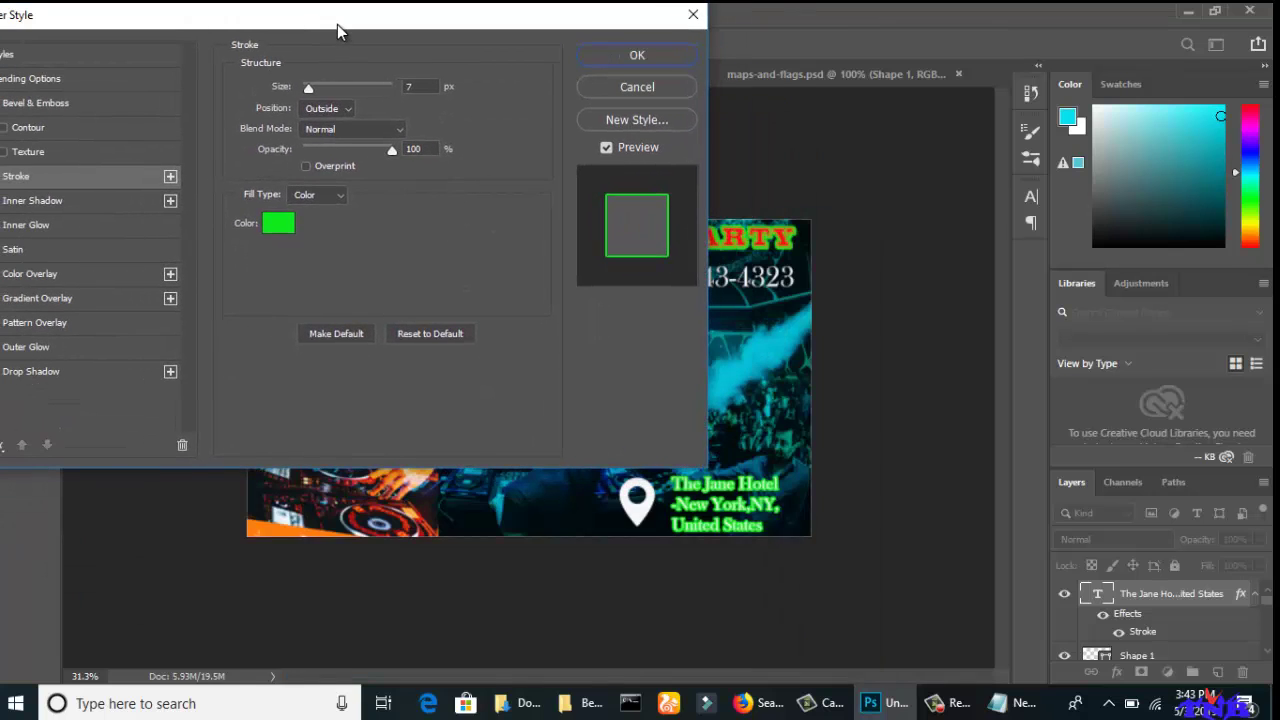
pyautogui.click(285, 222)
pyautogui.click(378, 325)
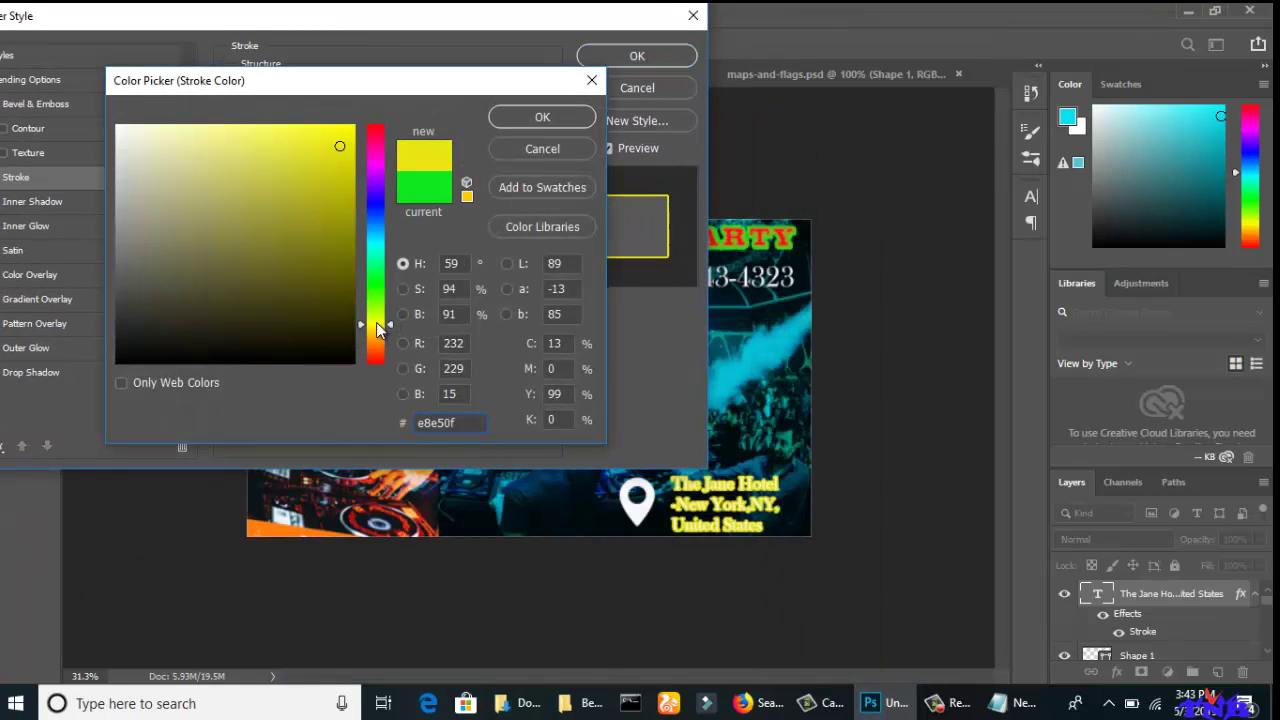
pyautogui.click(375, 198)
pyautogui.click(376, 174)
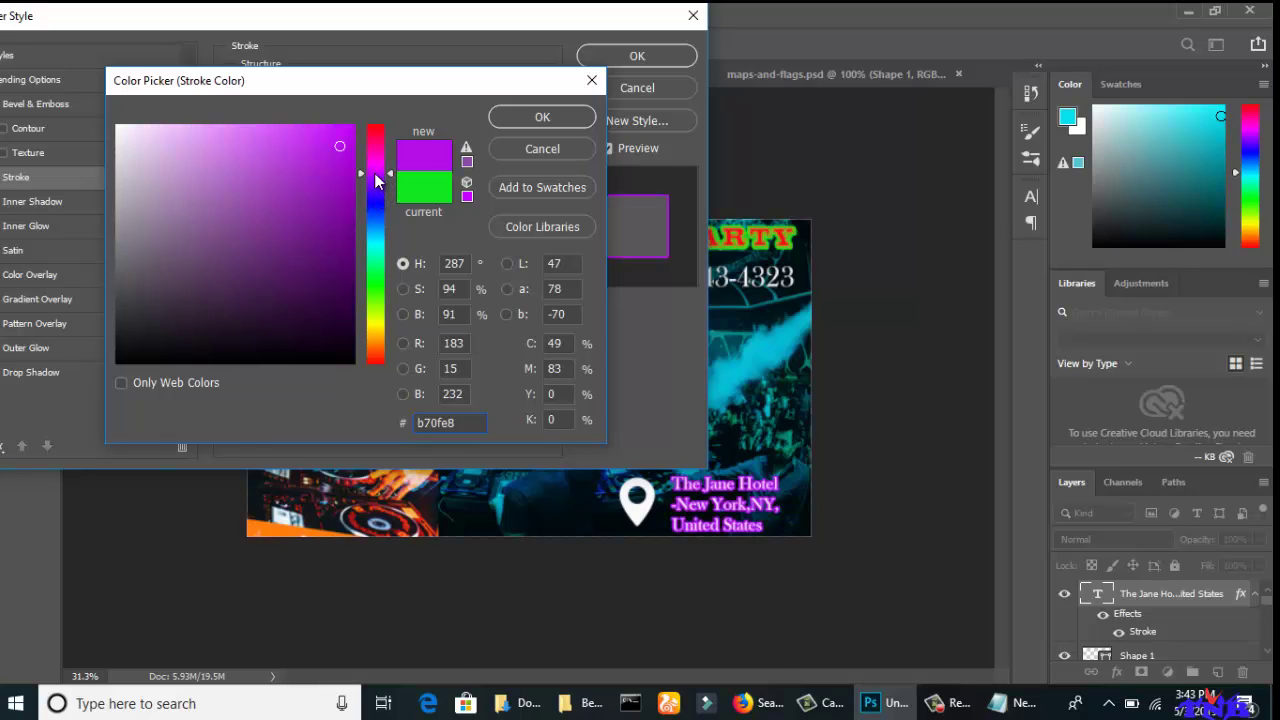
pyautogui.click(376, 152)
# Keep the green stroke colour, set the stroke size to 3 px and apply it.
pyautogui.click(376, 276)
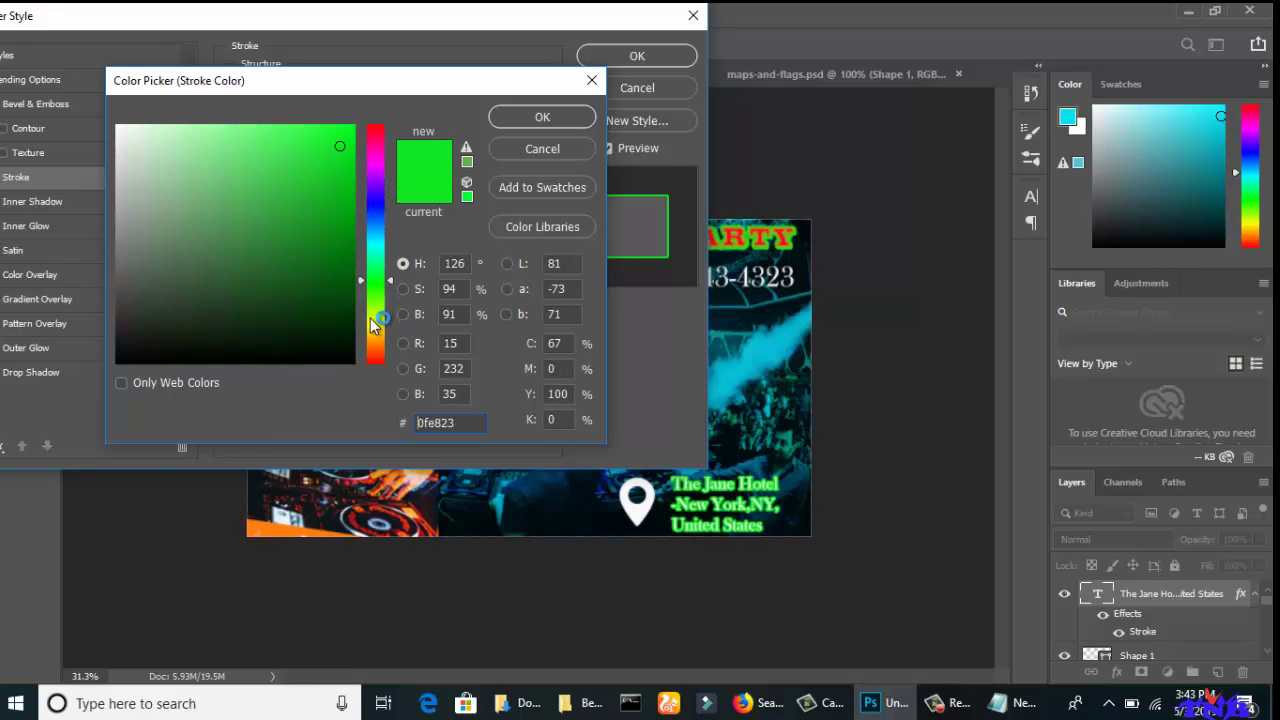
pyautogui.click(376, 308)
pyautogui.click(376, 353)
pyautogui.click(377, 237)
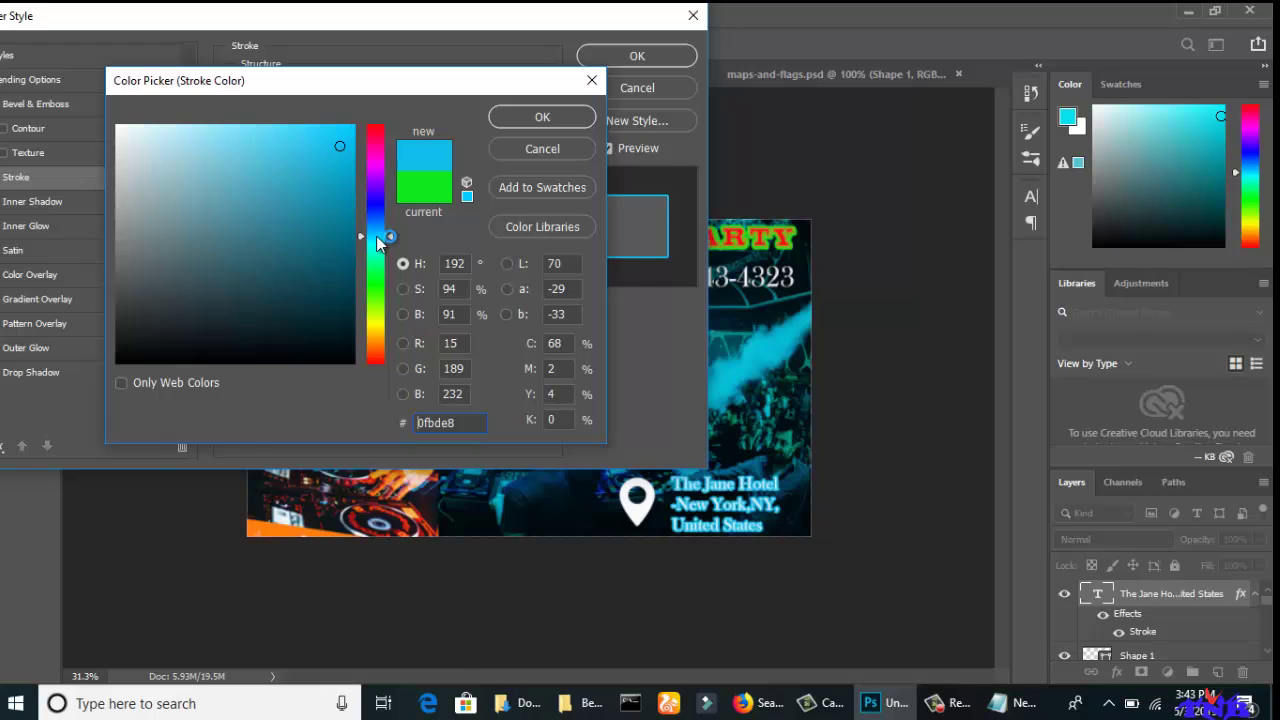
pyautogui.click(126, 206)
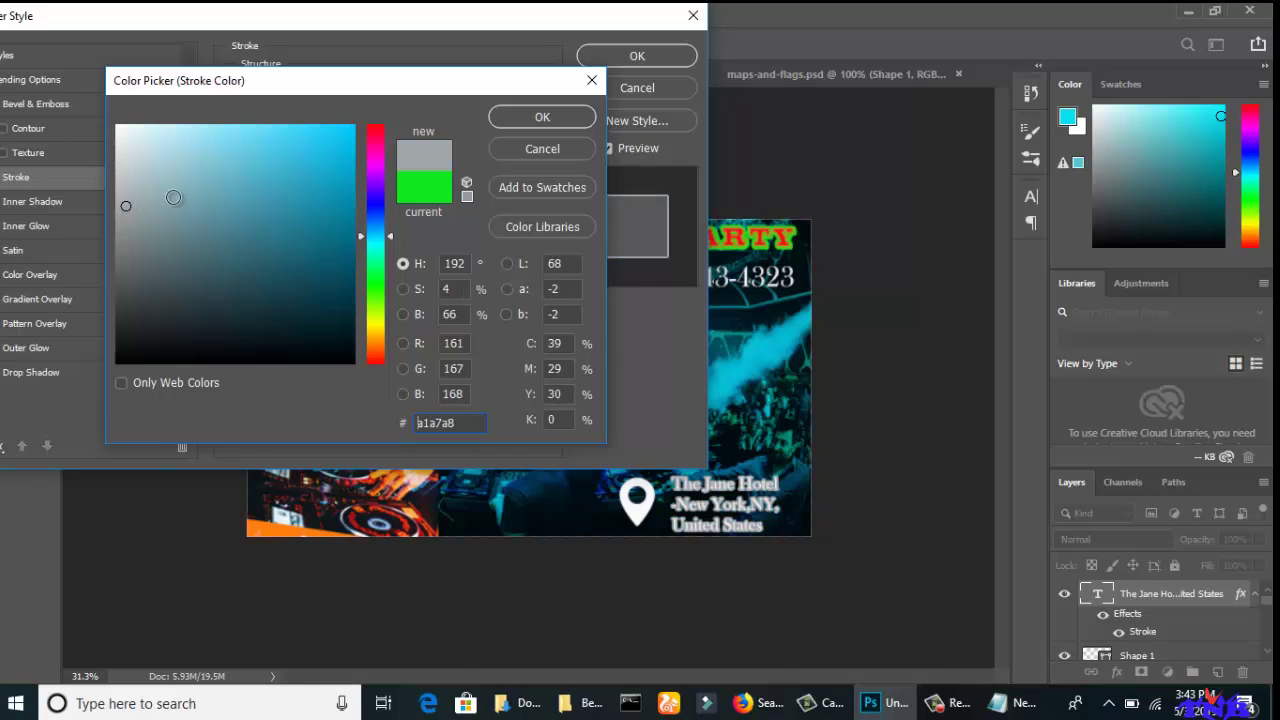
pyautogui.moveTo(371, 170); pyautogui.dragTo(377, 137)
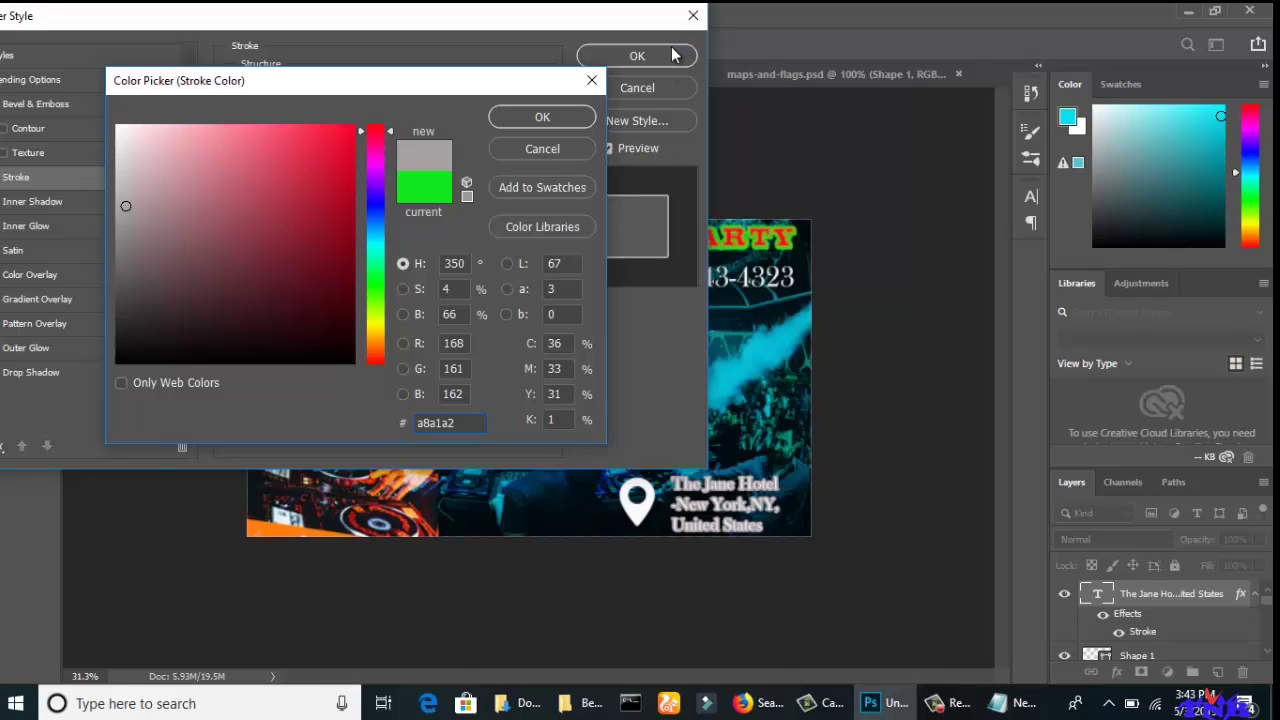
pyautogui.press('Escape')
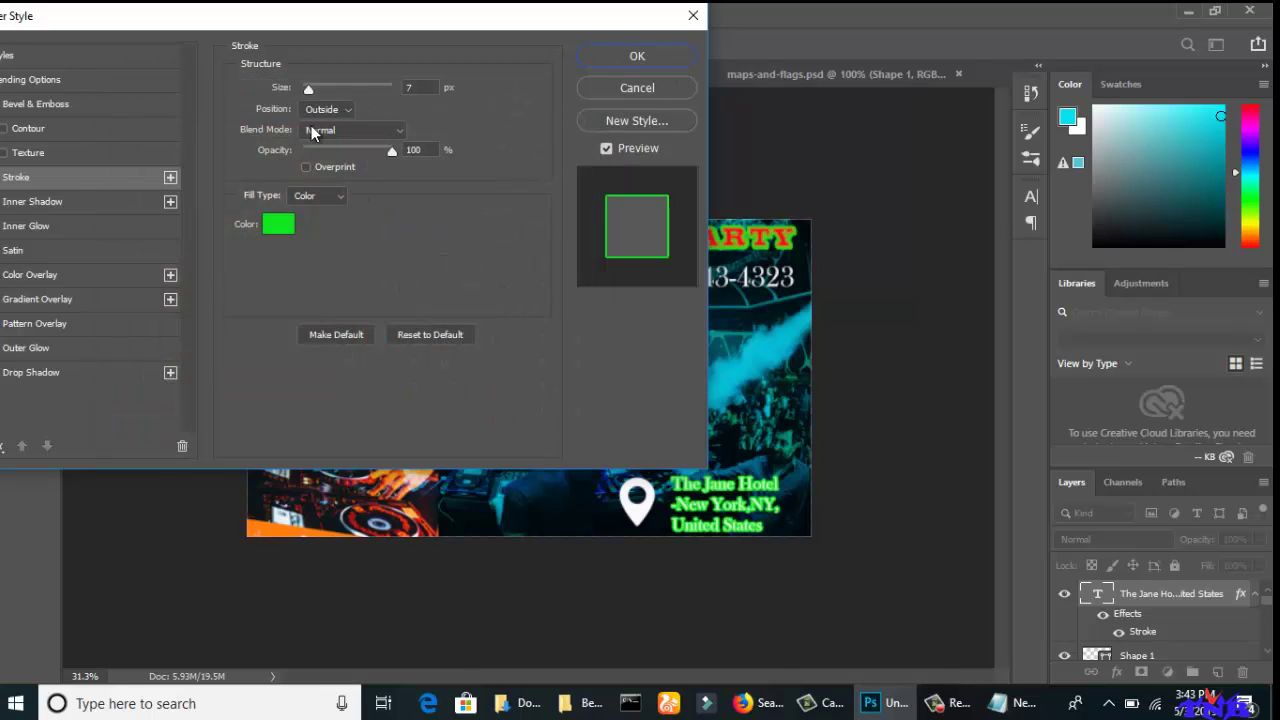
pyautogui.moveTo(308, 88); pyautogui.dragTo(306, 86)
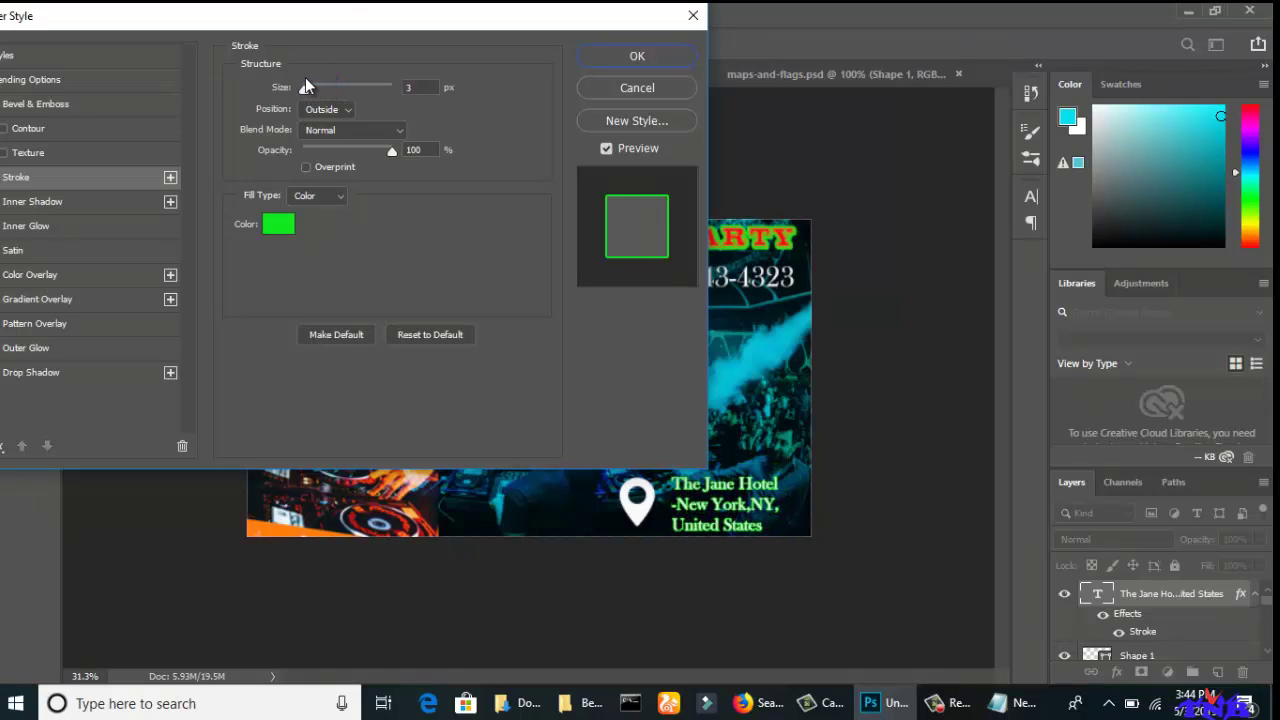
pyautogui.click(637, 56)
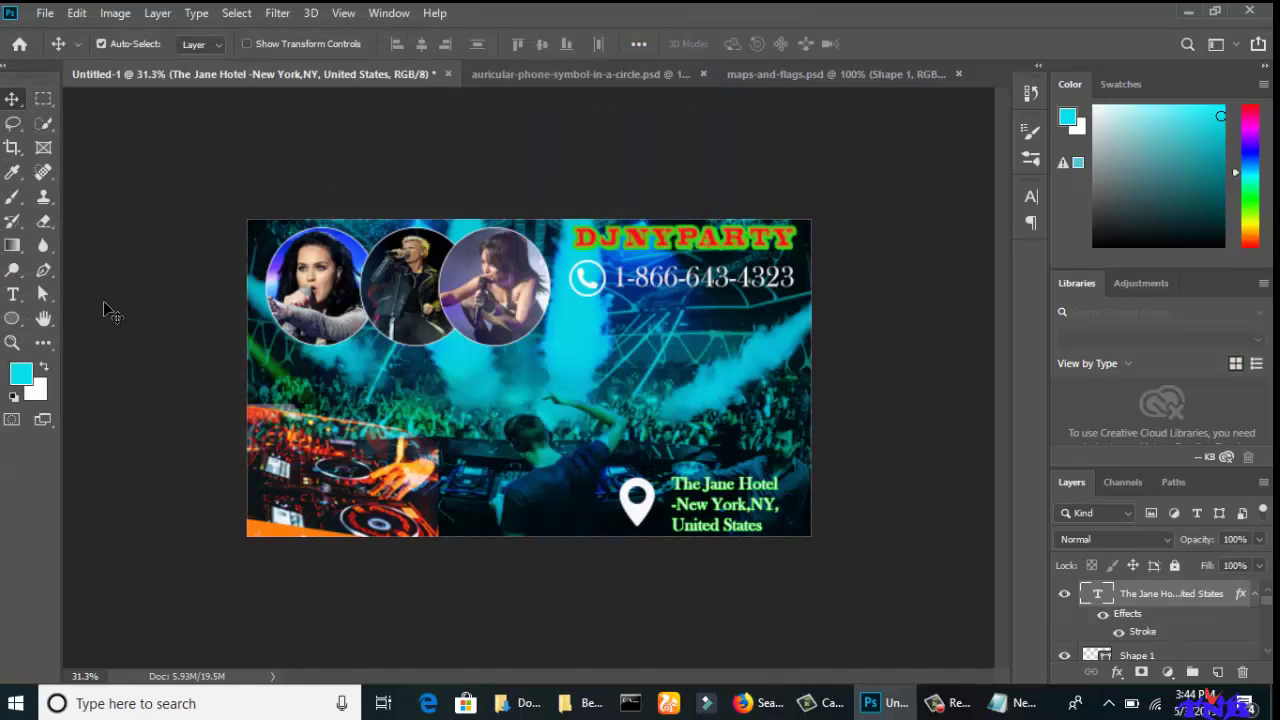
pyautogui.click(13, 294)
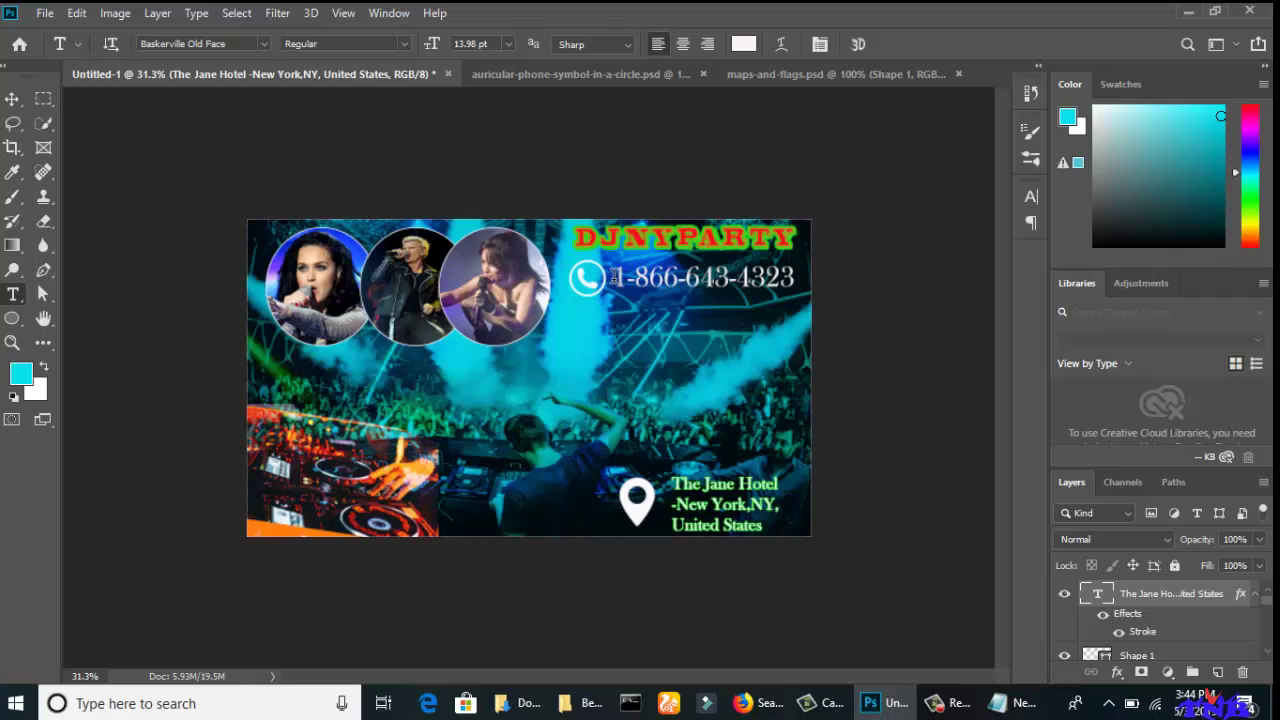